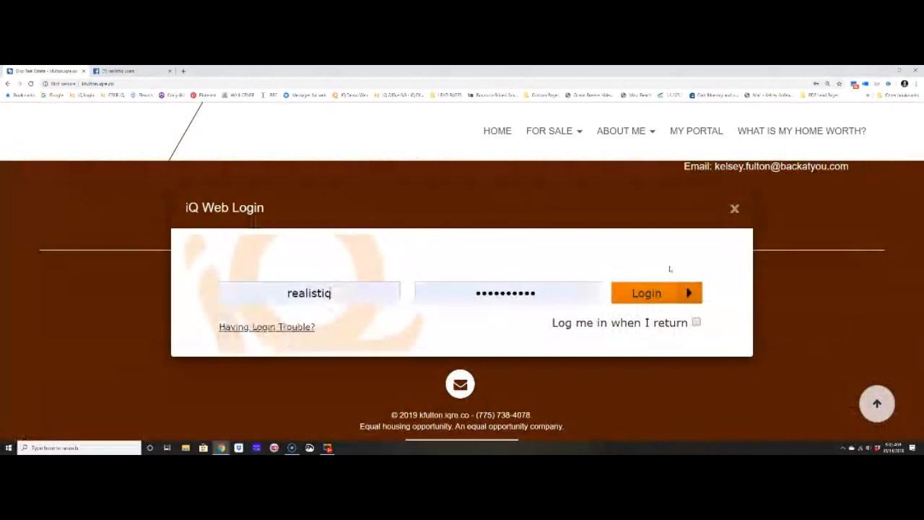
# Step: Log in to the website editor and open the design template chooser to review the current design
pyautogui.click(658, 292)
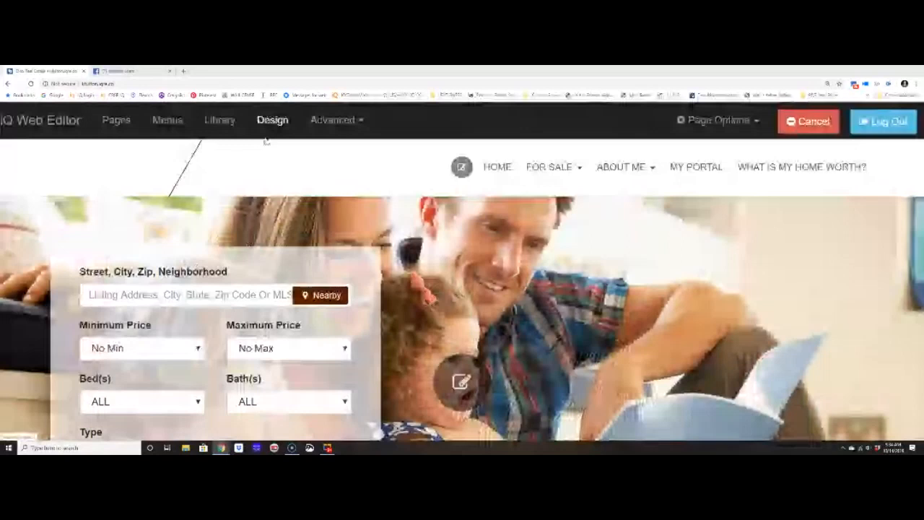
pyautogui.click(272, 120)
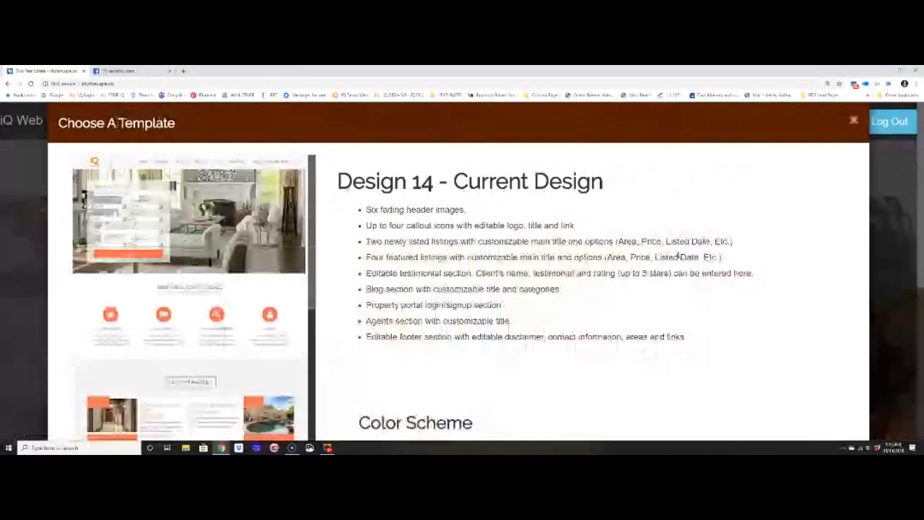
pyautogui.scroll(-1, 552, 230)
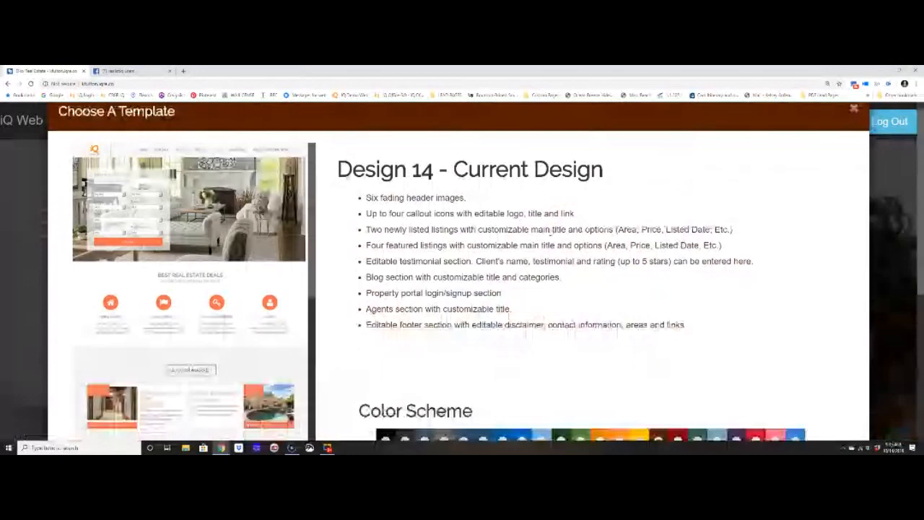
pyautogui.scroll(-4, 551, 229)
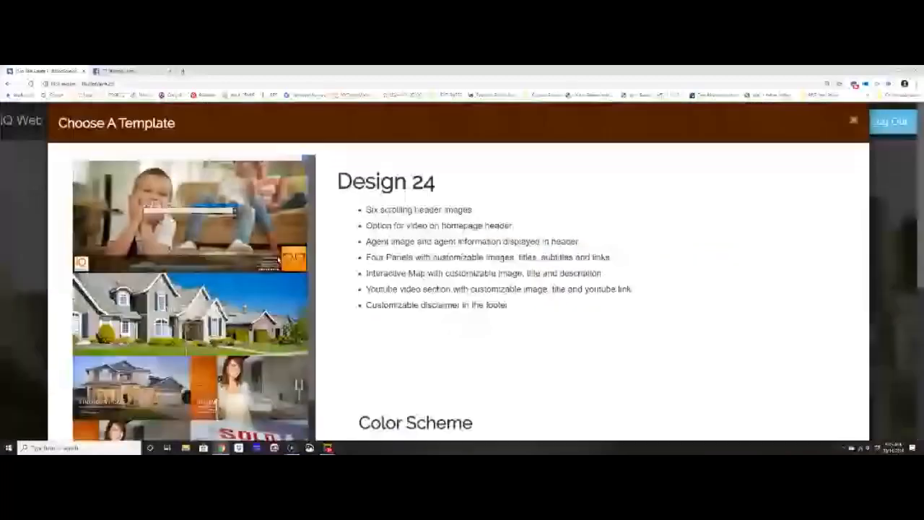
# Step: Preview the Design 24, Design 28 and Design 31 templates and their feature lists
pyautogui.scroll(-2, 261, 345)
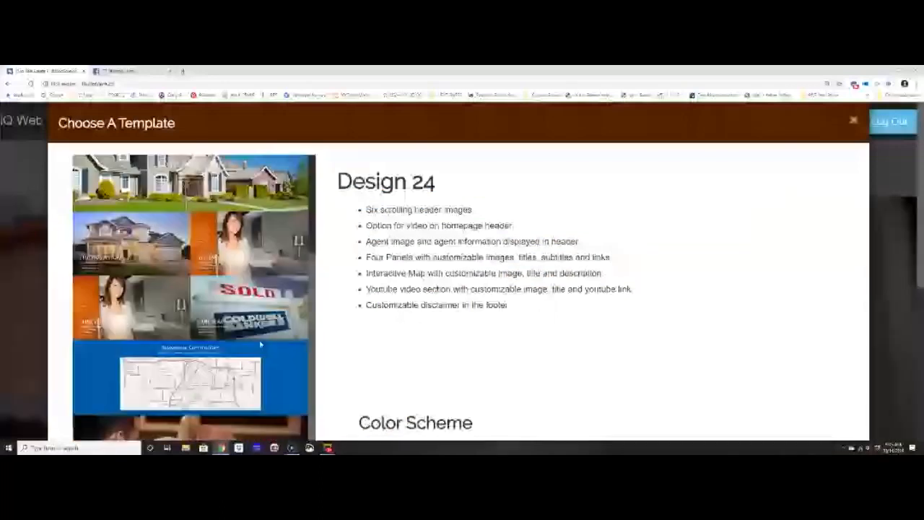
pyautogui.scroll(-4, 260, 344)
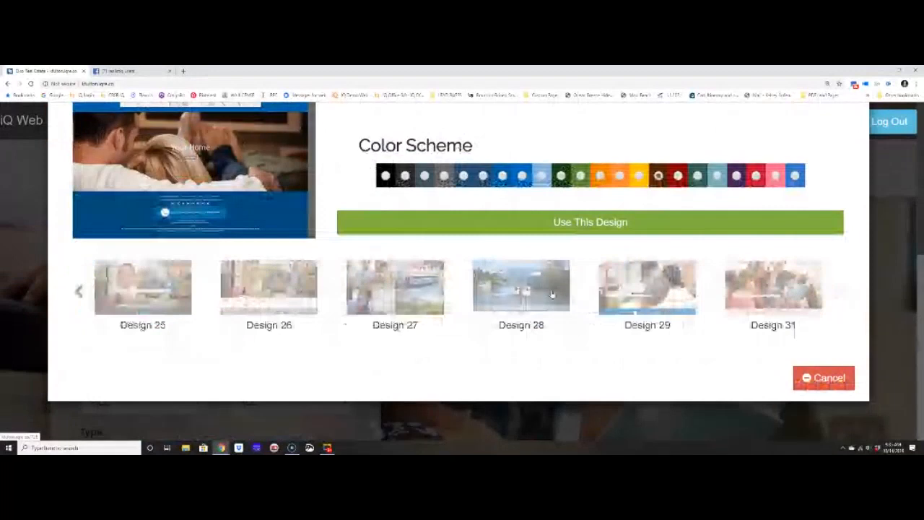
pyautogui.click(539, 295)
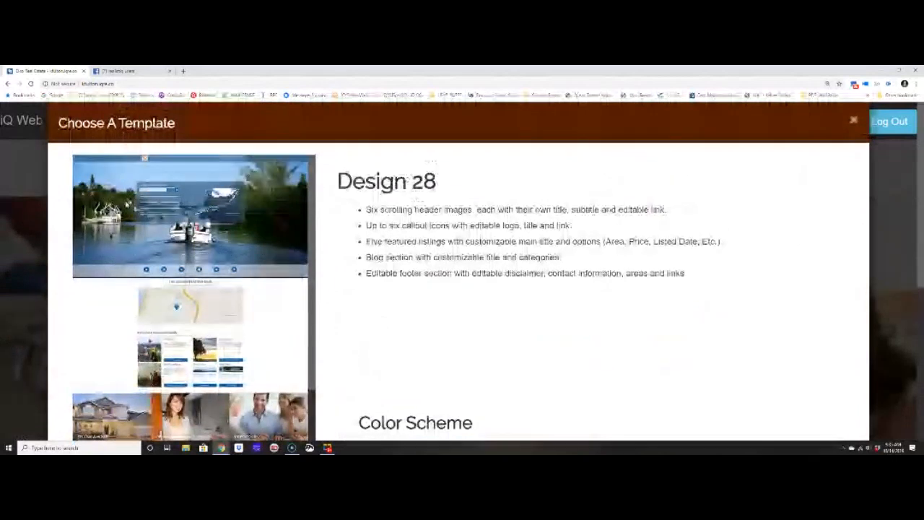
pyautogui.scroll(-5, 635, 313)
pyautogui.click(773, 289)
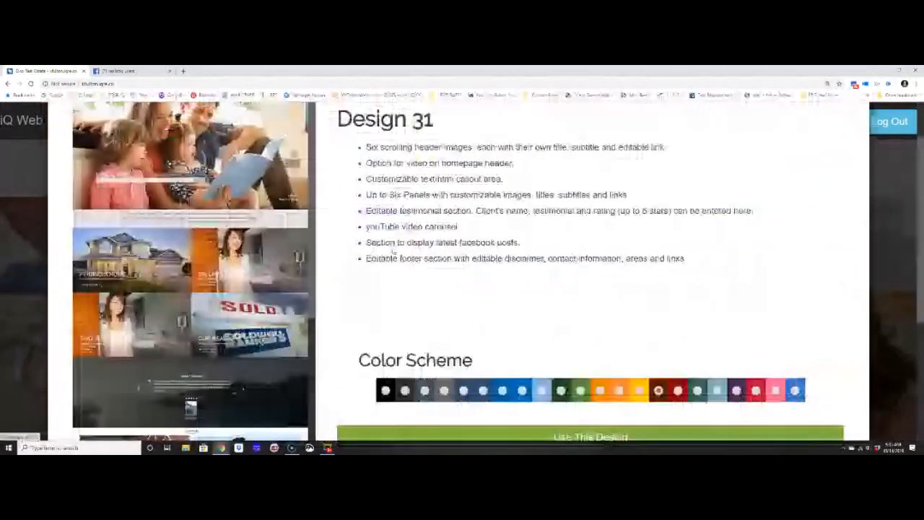
pyautogui.scroll(-3, 844, 298)
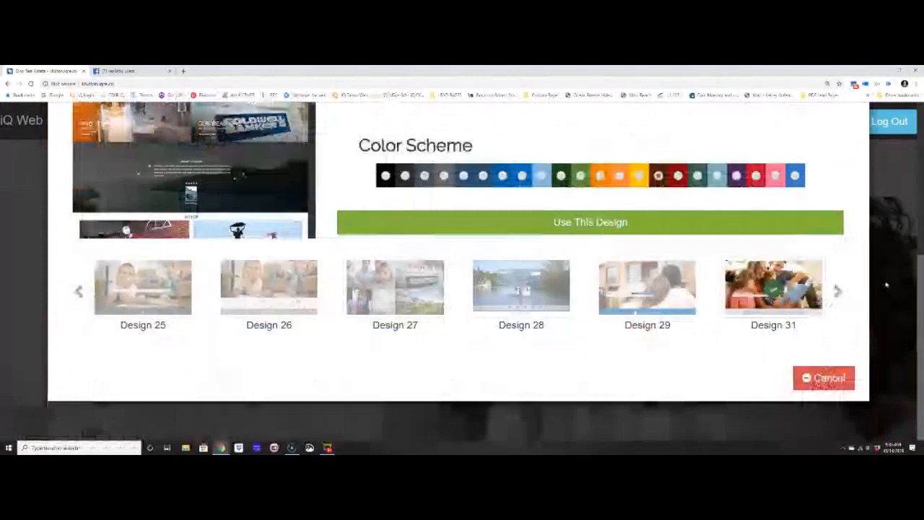
# Step: Browse to the last group of templates and preview Design HAUS
pyautogui.click(839, 293)
pyautogui.click(142, 287)
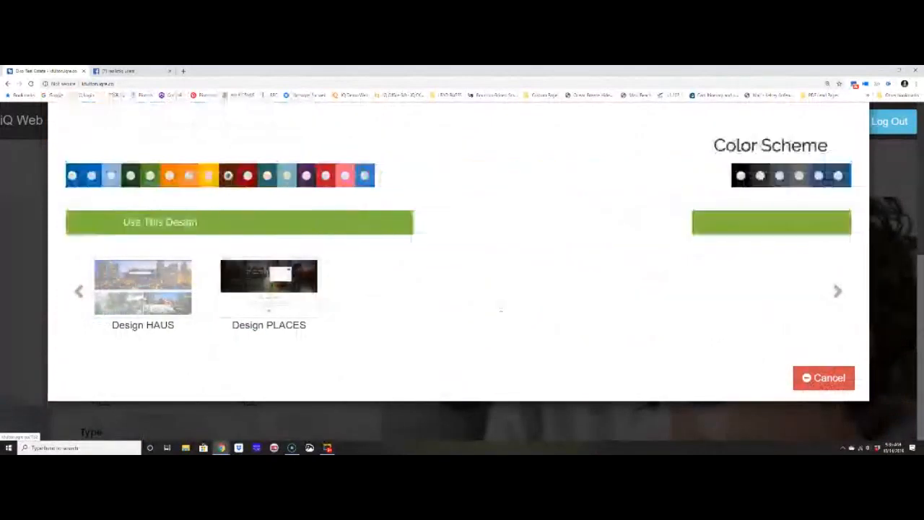
pyautogui.scroll(-4, 402, 316)
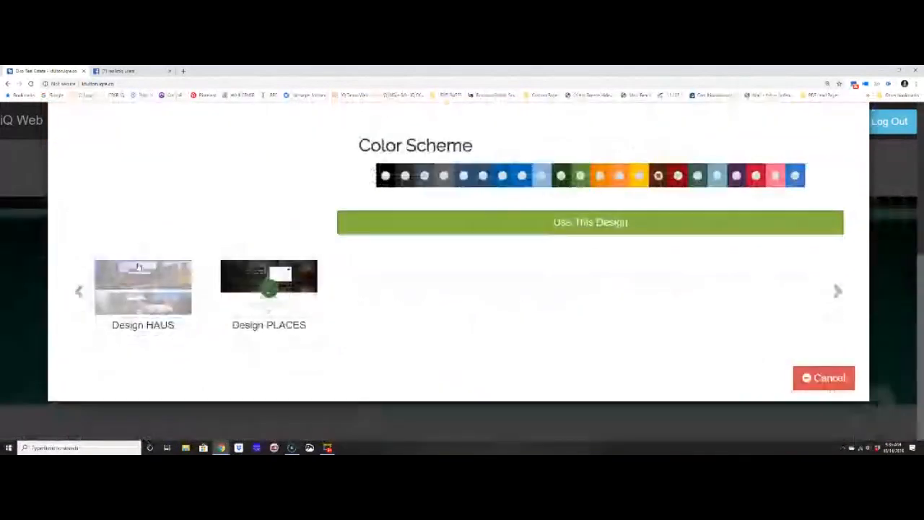
# Step: Apply the Design 24 template to the website with the dark brown color scheme
pyautogui.click(78, 292)
pyautogui.click(77, 292)
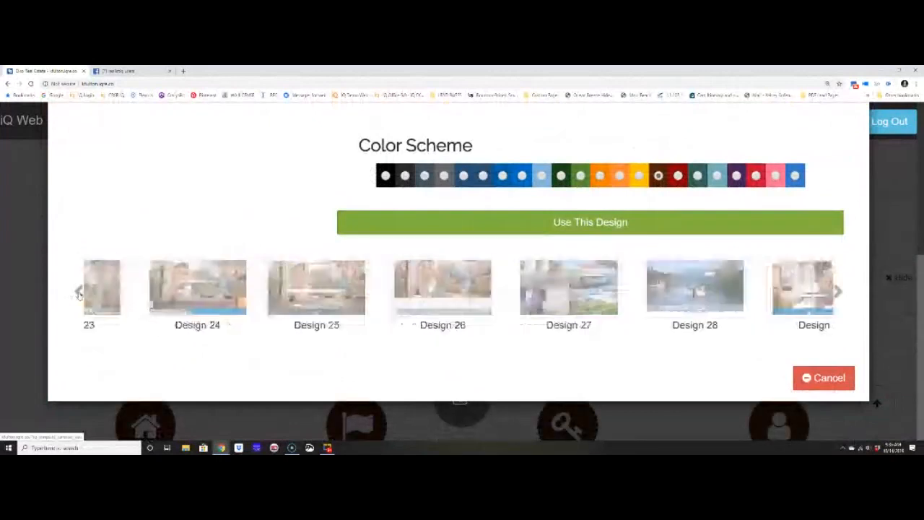
pyautogui.click(415, 265)
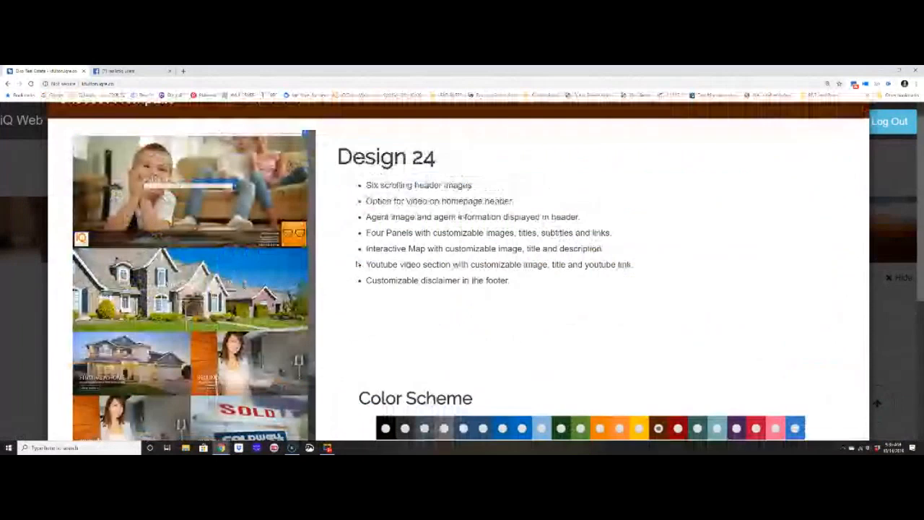
pyautogui.scroll(-2, 386, 270)
pyautogui.moveTo(358, 290); pyautogui.dragTo(495, 290)
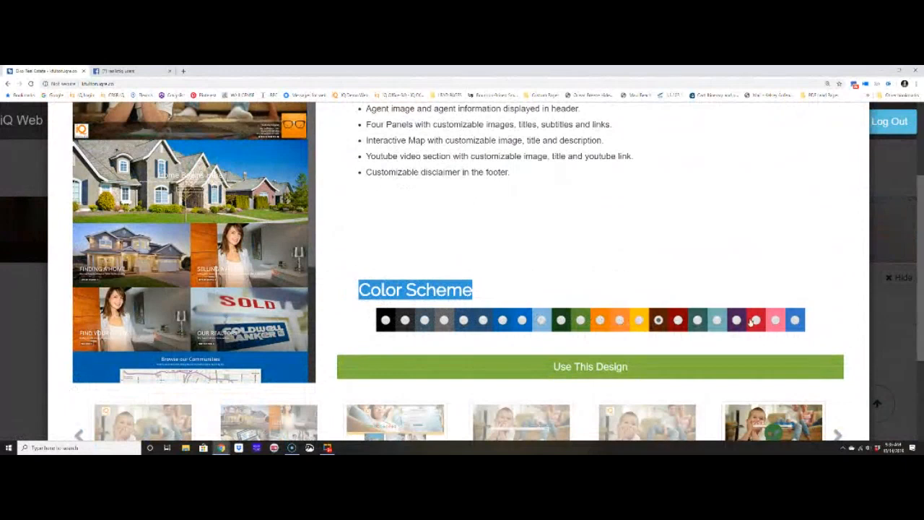
pyautogui.click(795, 319)
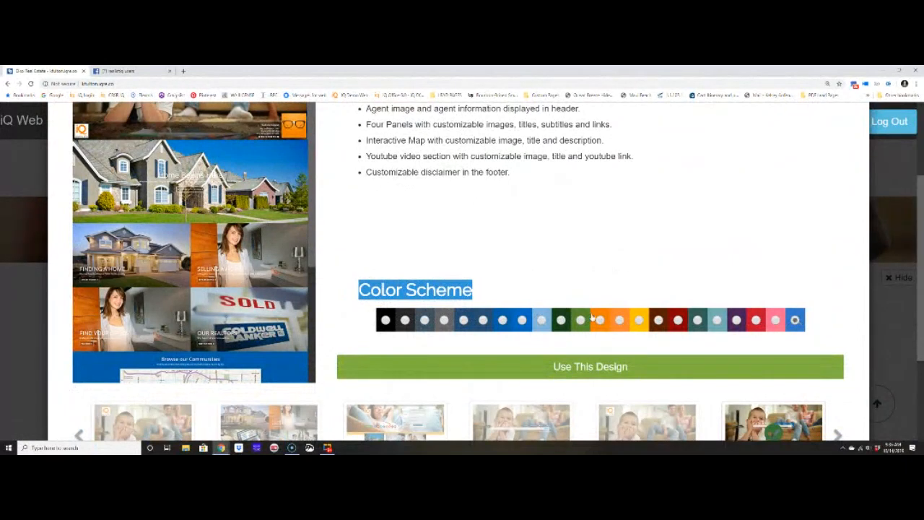
pyautogui.click(658, 320)
pyautogui.click(649, 364)
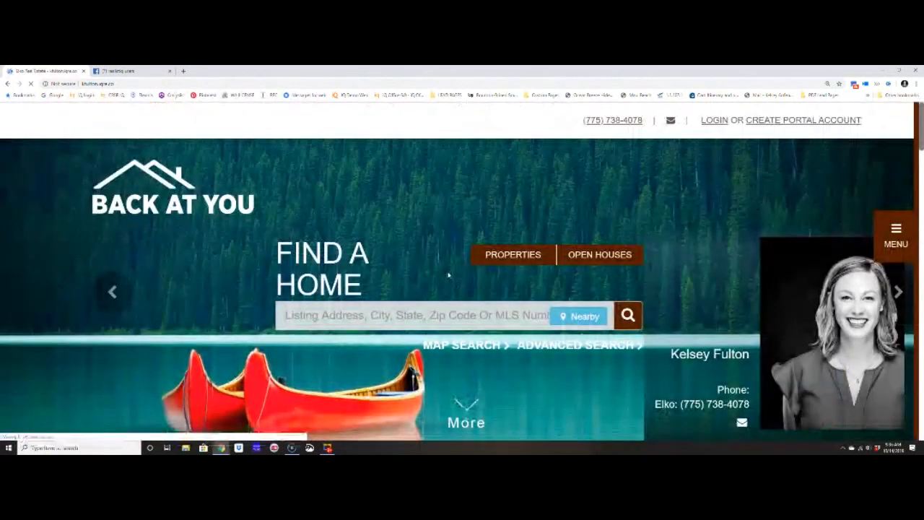
# Step: Examine the new homepage header, including its search bar, background image and agent information
pyautogui.hotkey('ctrl', '-')
pyautogui.hotkey('ctrl', '-')
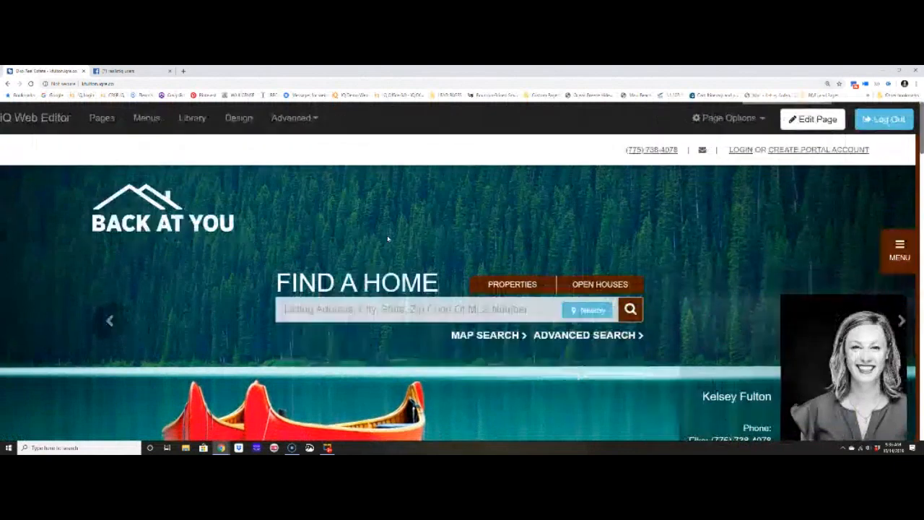
pyautogui.hotkey('ctrl', '-')
pyautogui.hotkey('ctrl', '-')
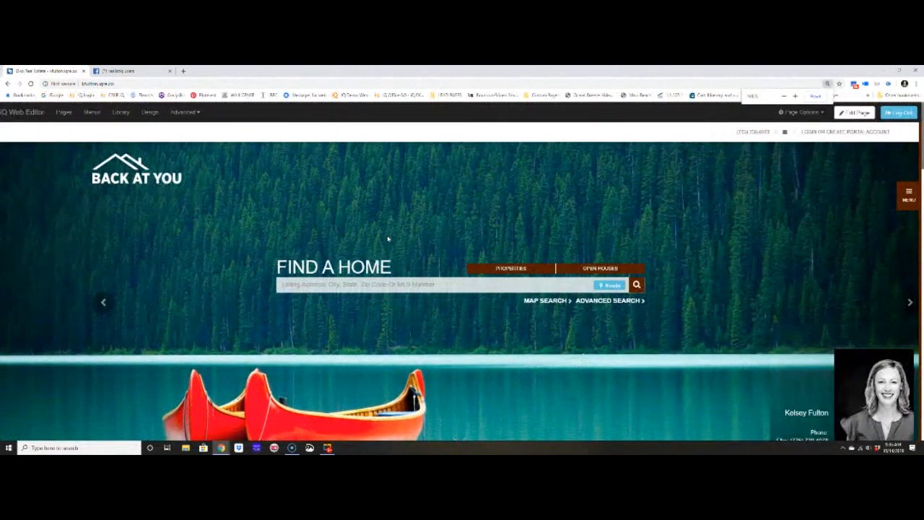
pyautogui.hotkey('ctrl', '-')
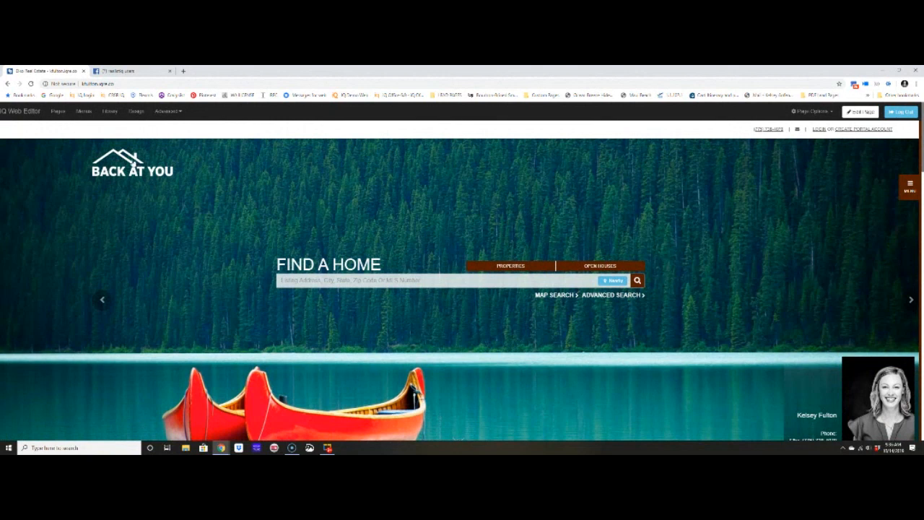
pyautogui.scroll(-1, 99, 213)
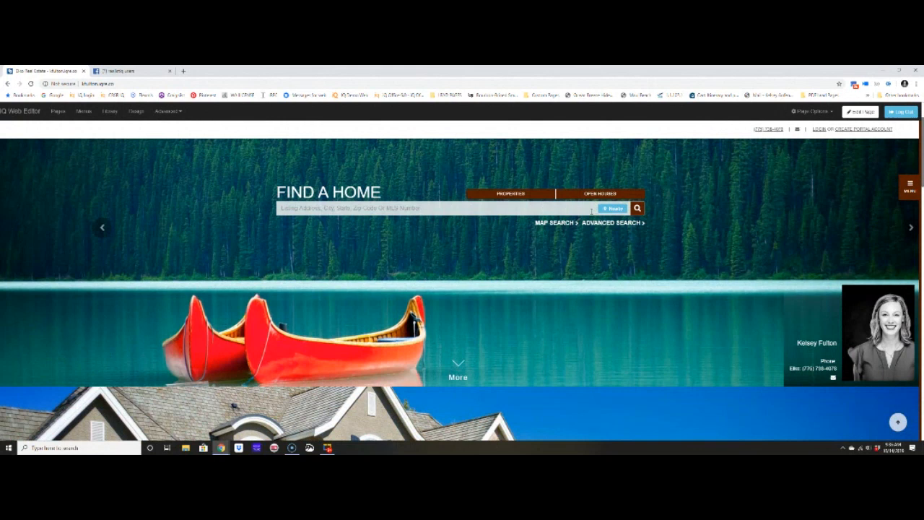
pyautogui.scroll(1, 591, 211)
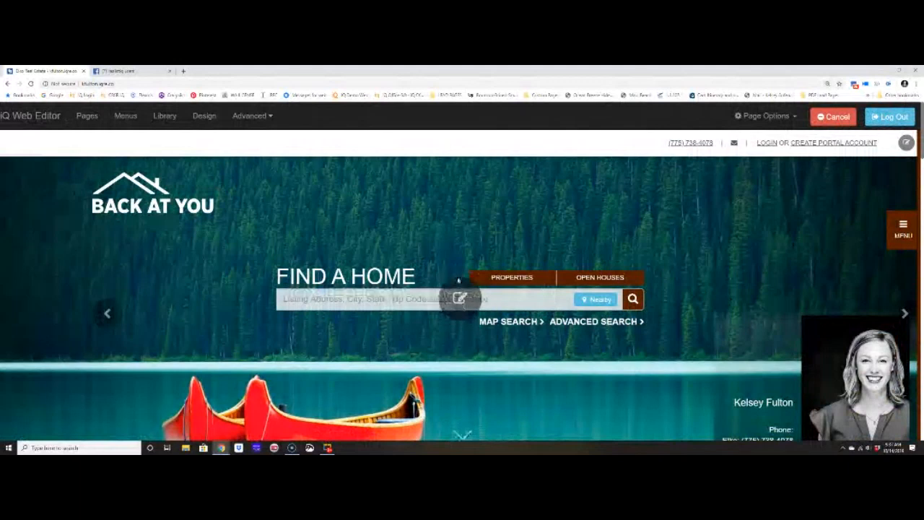
# Step: Open the homepage hero section for editing and set the search form headline to "Search For Your Dream Property"
pyautogui.click(469, 315)
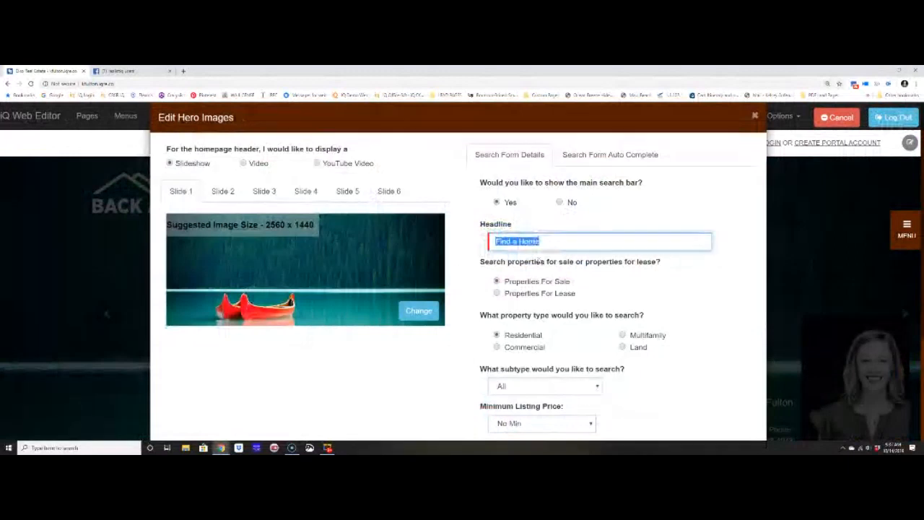
pyautogui.write('Search For Your O')
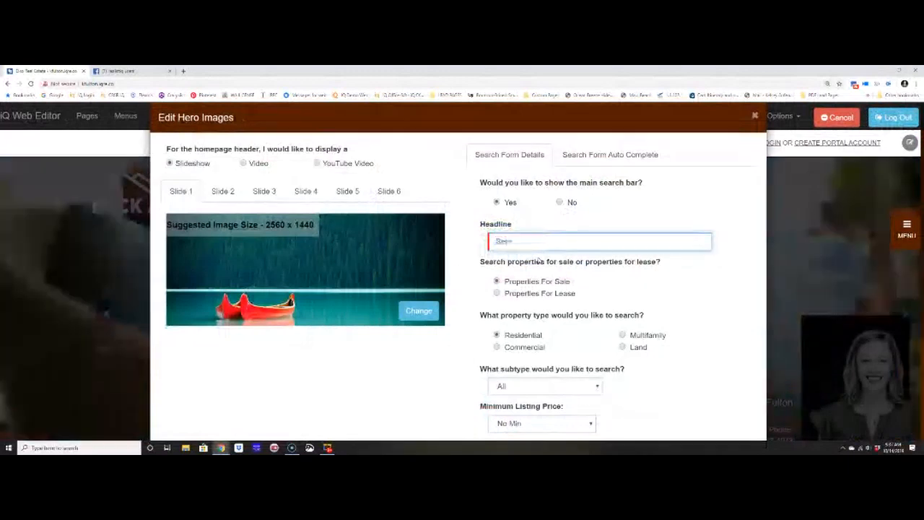
pyautogui.write('ream PRo')
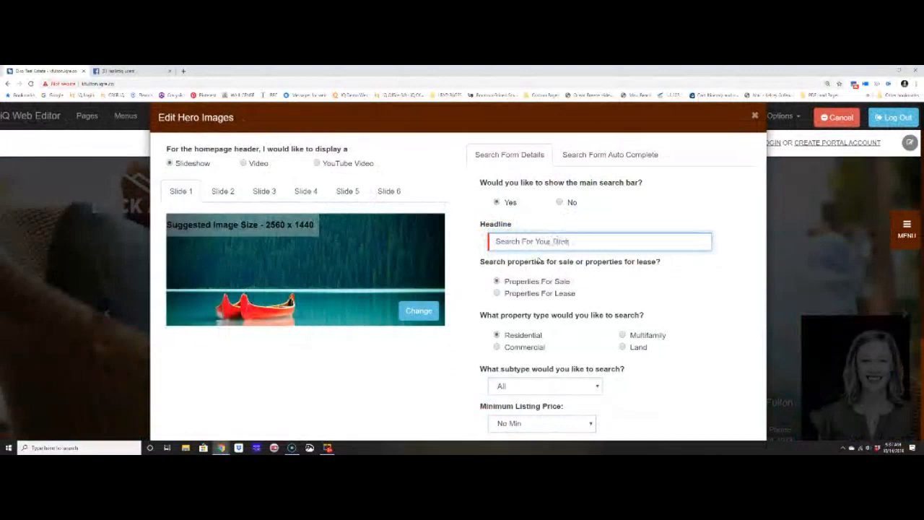
pyautogui.press('BackSpace')
pyautogui.press('BackSpace')
pyautogui.write('roperty')
# Step: Review the search form's property options and set its minimum listing price to $100,000
pyautogui.moveTo(480, 261); pyautogui.dragTo(683, 257)
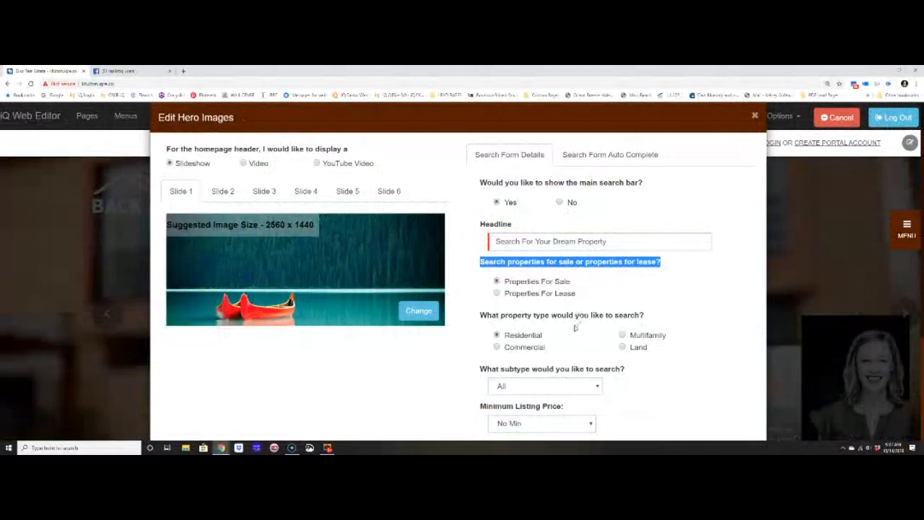
pyautogui.scroll(-2, 575, 328)
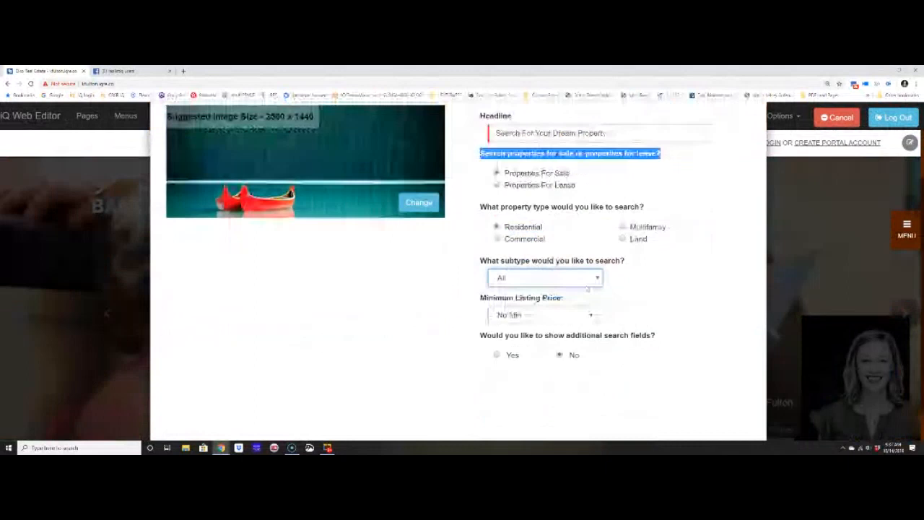
pyautogui.scroll(-1, 588, 289)
pyautogui.click(581, 279)
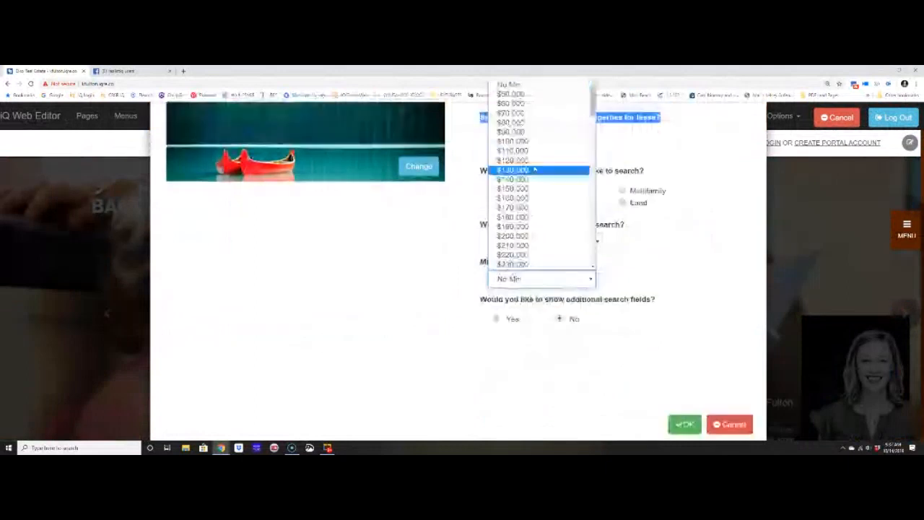
pyautogui.click(535, 170)
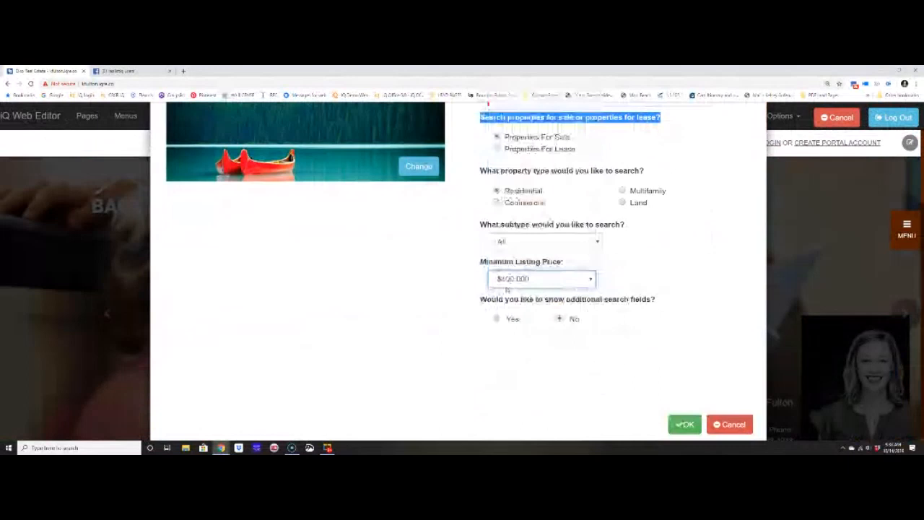
# Step: Look through the hero slideshow's slides, checking each slide's image and Show setting
pyautogui.scroll(4, 507, 289)
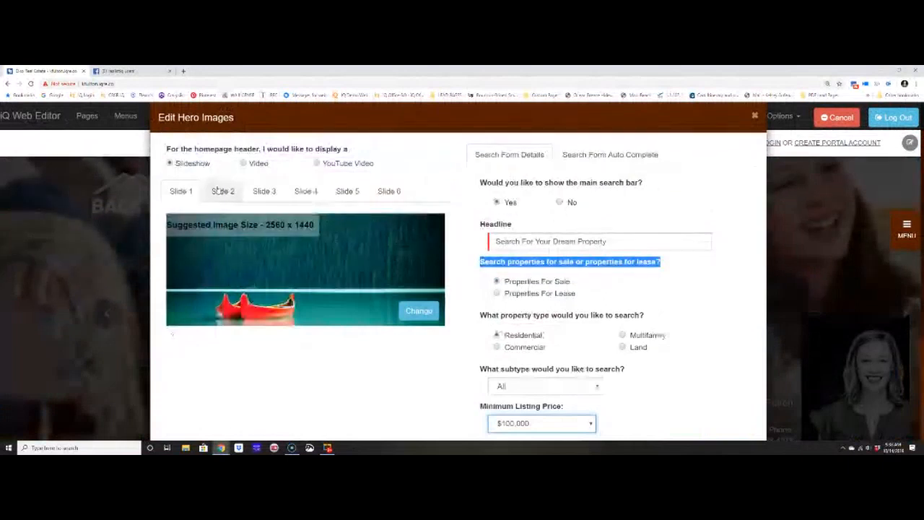
pyautogui.click(264, 192)
pyautogui.click(305, 192)
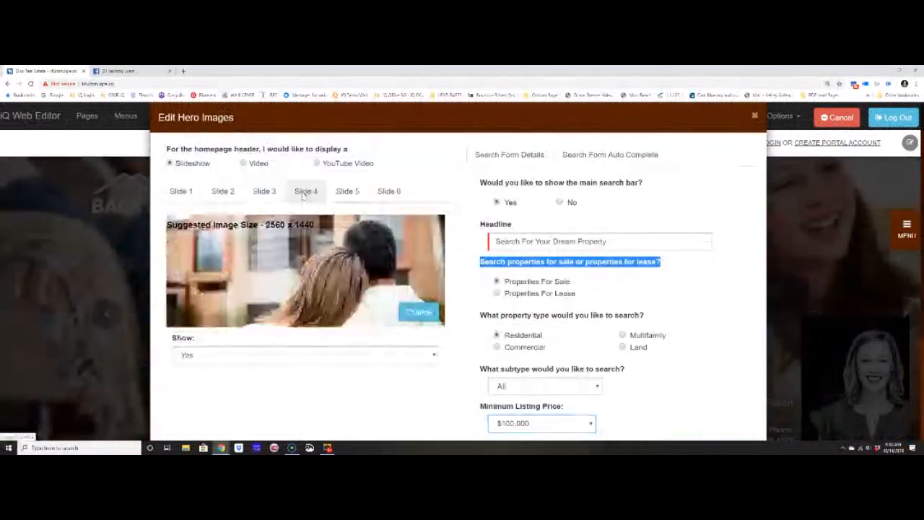
pyautogui.click(330, 193)
pyautogui.click(331, 196)
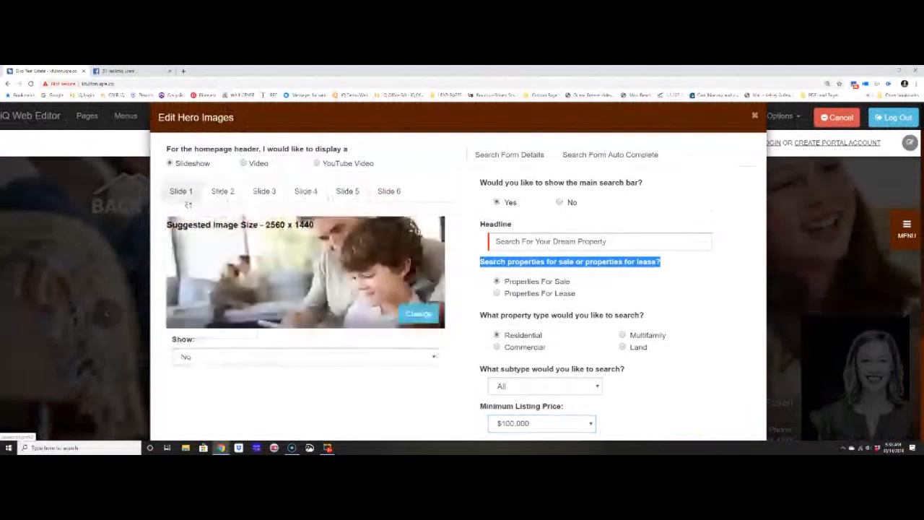
pyautogui.click(186, 197)
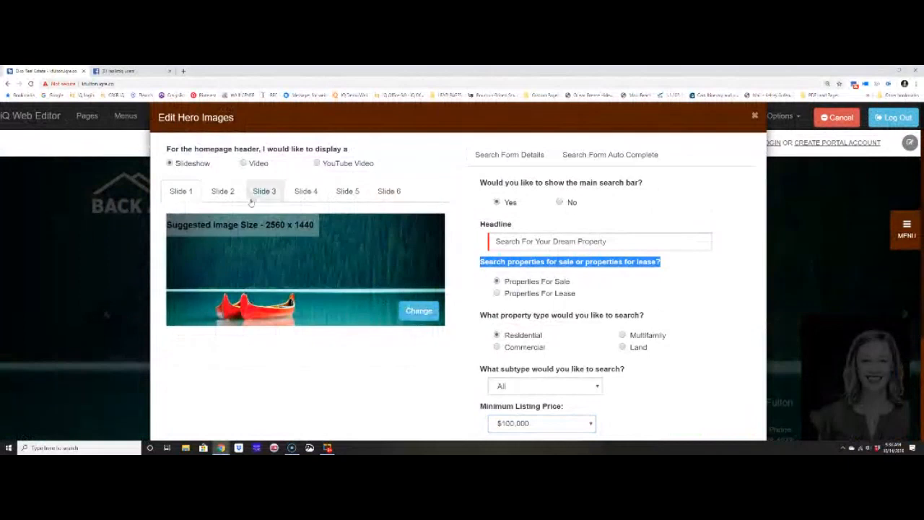
pyautogui.click(224, 191)
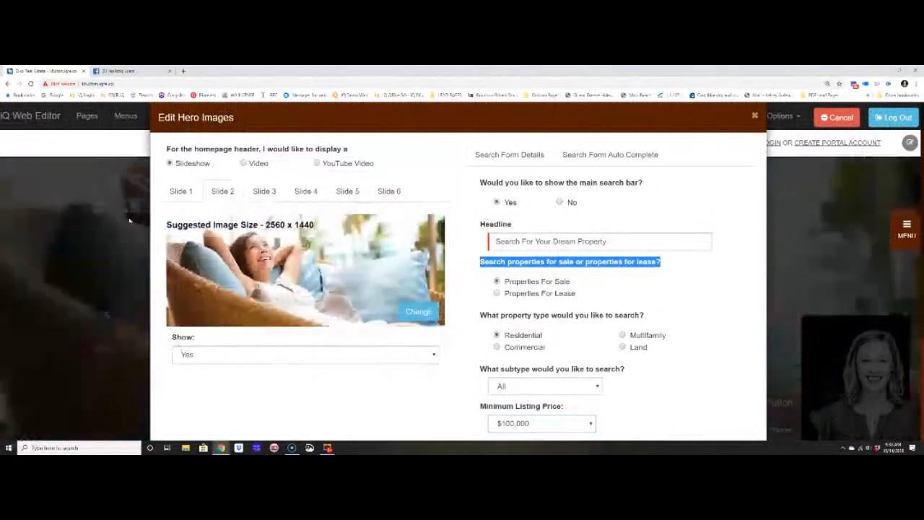
pyautogui.click(181, 191)
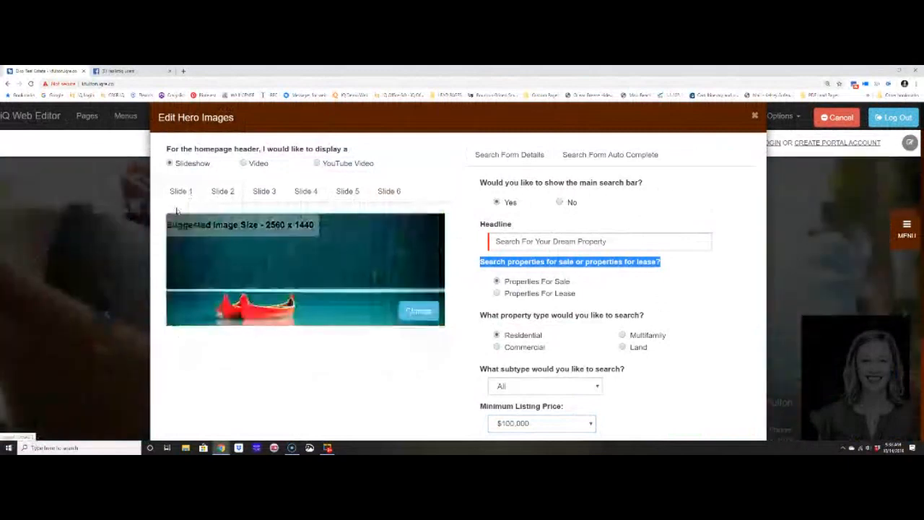
pyautogui.click(212, 191)
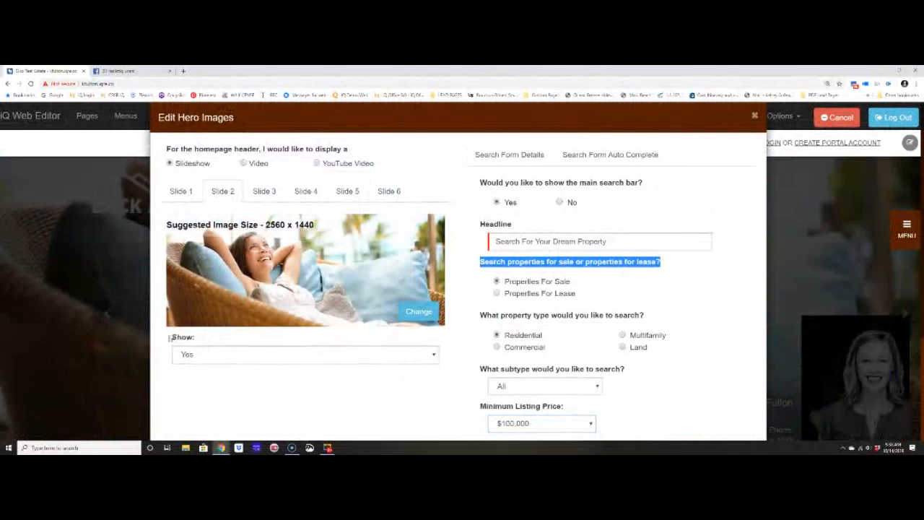
# Step: Keep slide 2's Show setting at Yes, preview the Video and YouTube Video header options, and return to Slideshow
pyautogui.click(197, 354)
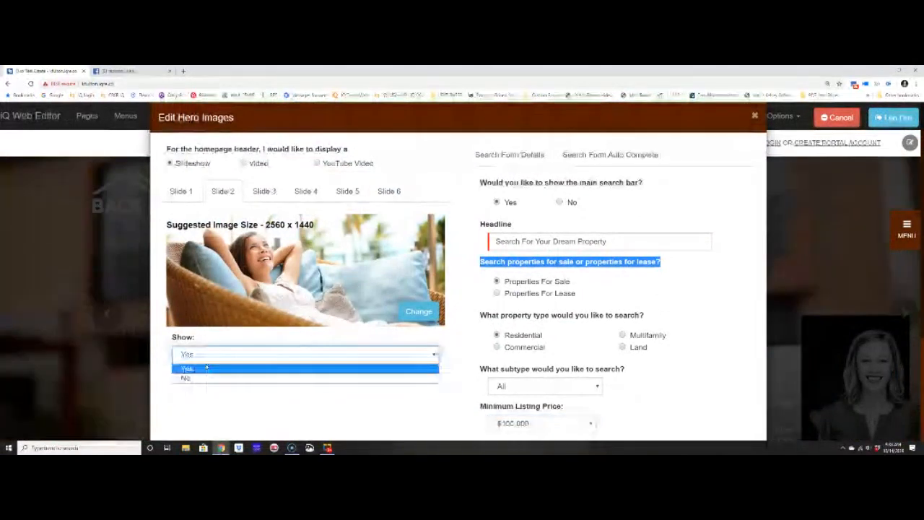
pyautogui.click(207, 368)
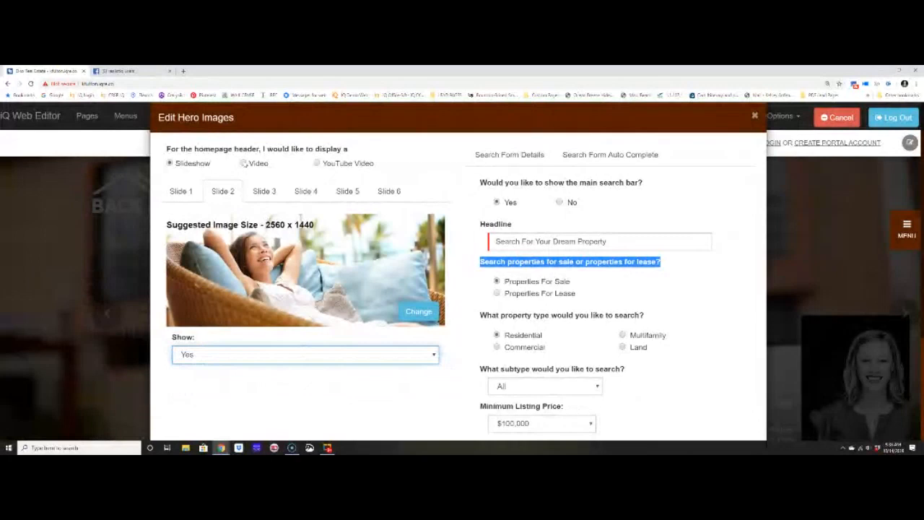
pyautogui.click(244, 163)
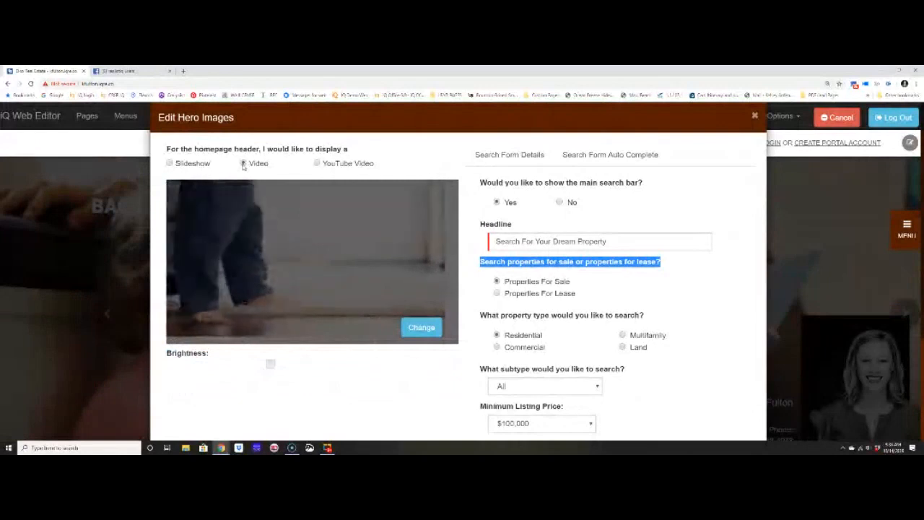
pyautogui.click(317, 164)
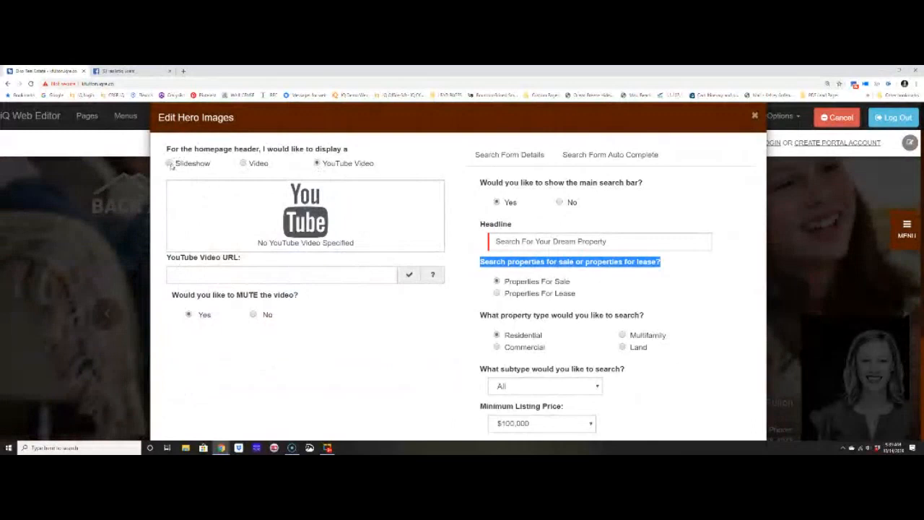
pyautogui.click(170, 164)
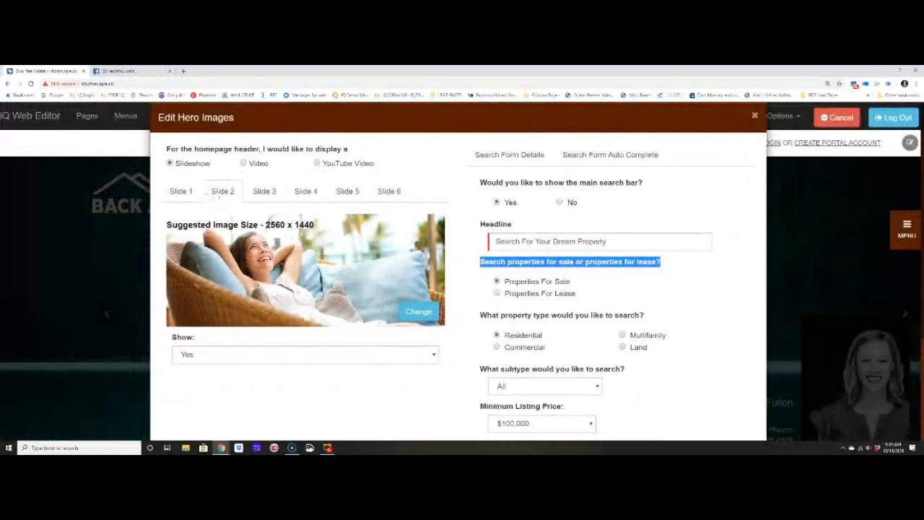
# Step: Browse the realistiQ Images library for a slide 2 replacement image in the Luxury and Lifestyle categories
pyautogui.click(423, 317)
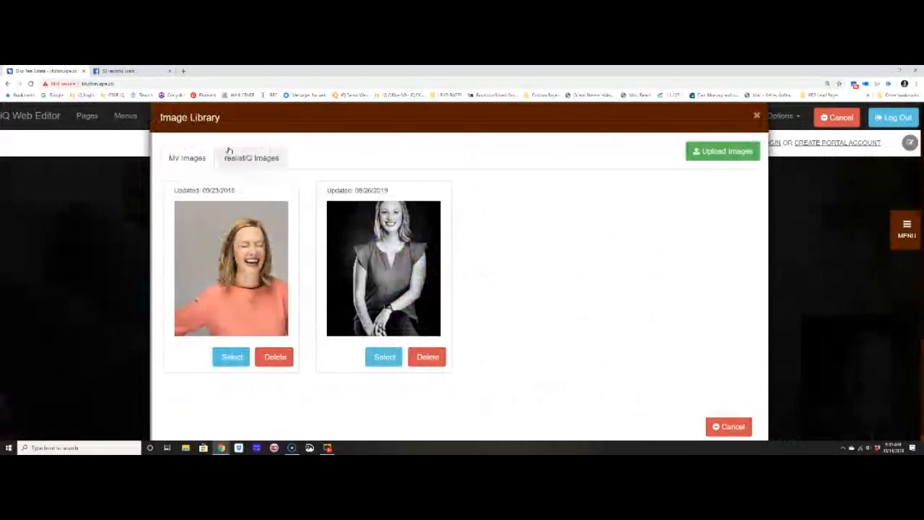
pyautogui.click(252, 159)
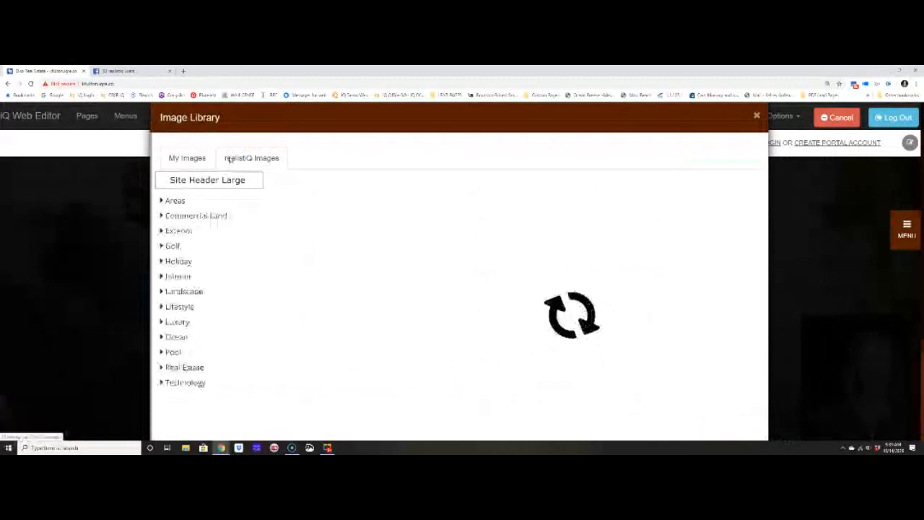
pyautogui.click(177, 322)
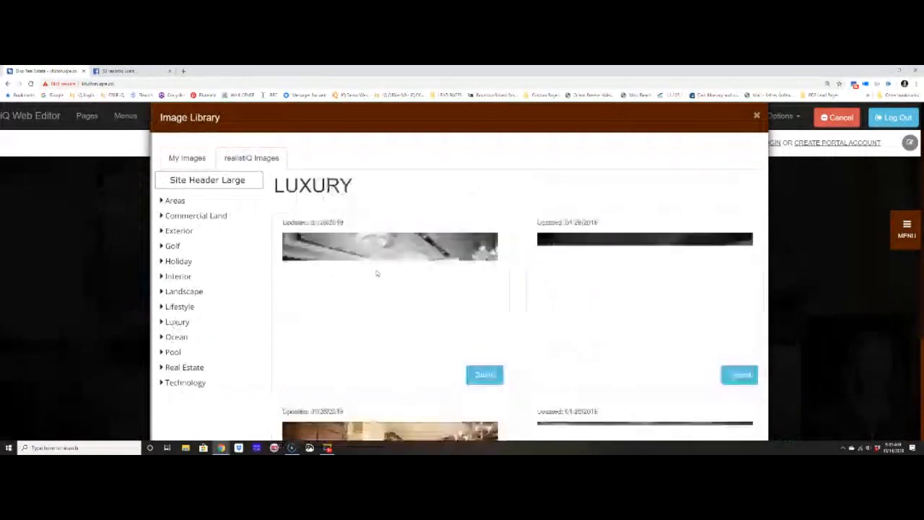
pyautogui.scroll(-2, 213, 278)
pyautogui.scroll(2, 214, 277)
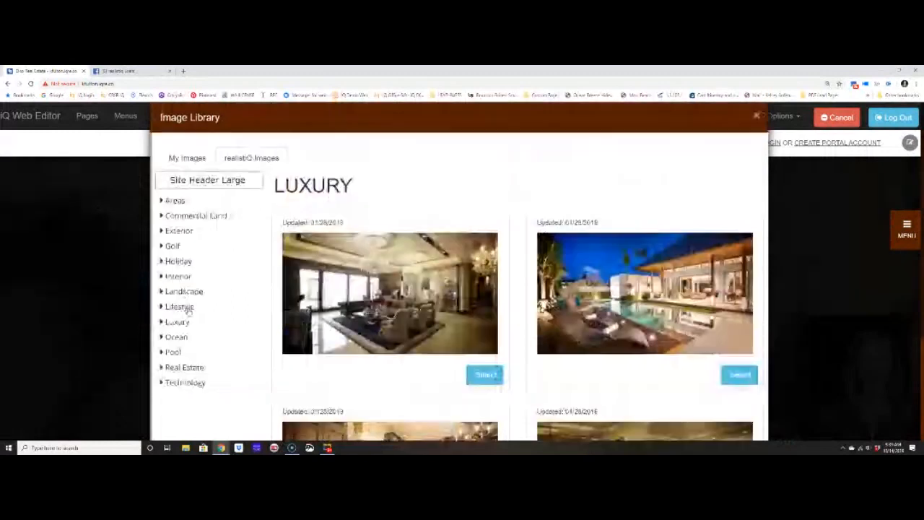
pyautogui.click(179, 306)
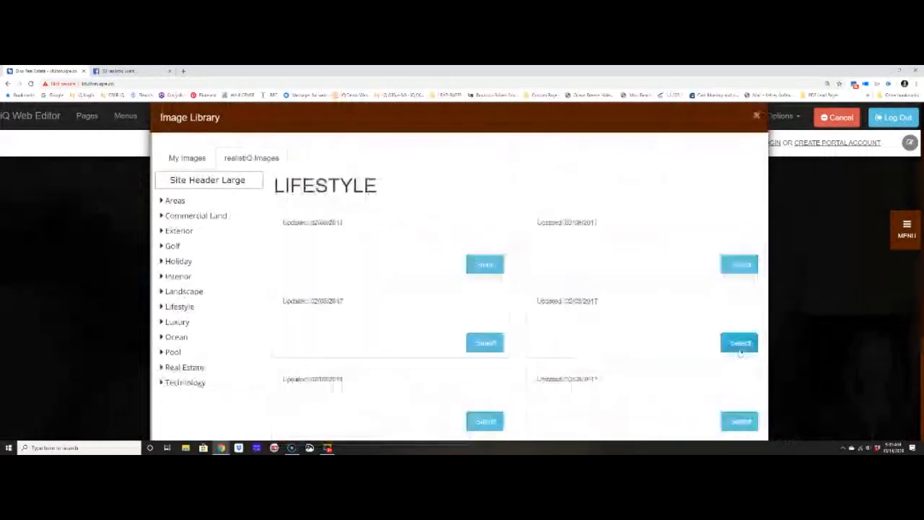
pyautogui.scroll(-2, 495, 303)
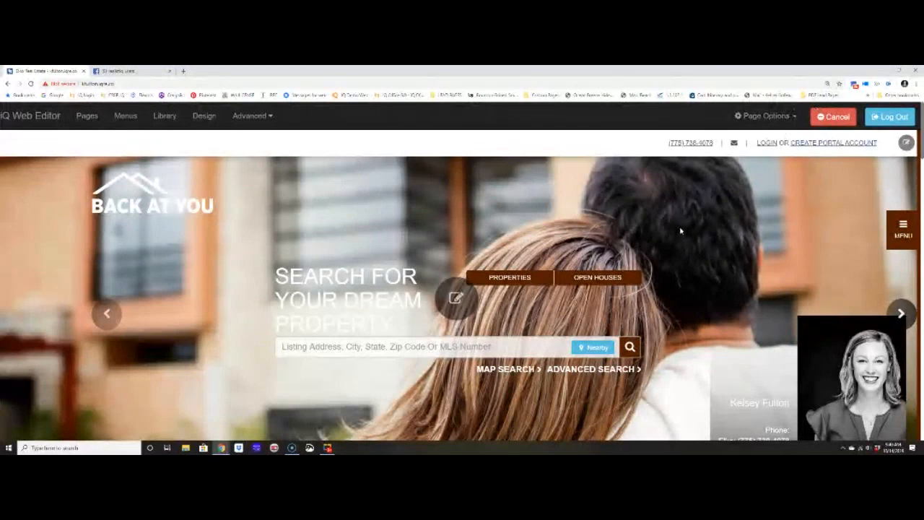
# Step: Use the My Images photo of the laughing woman in a coral top for a hero slide and advance the slideshow
pyautogui.click(469, 312)
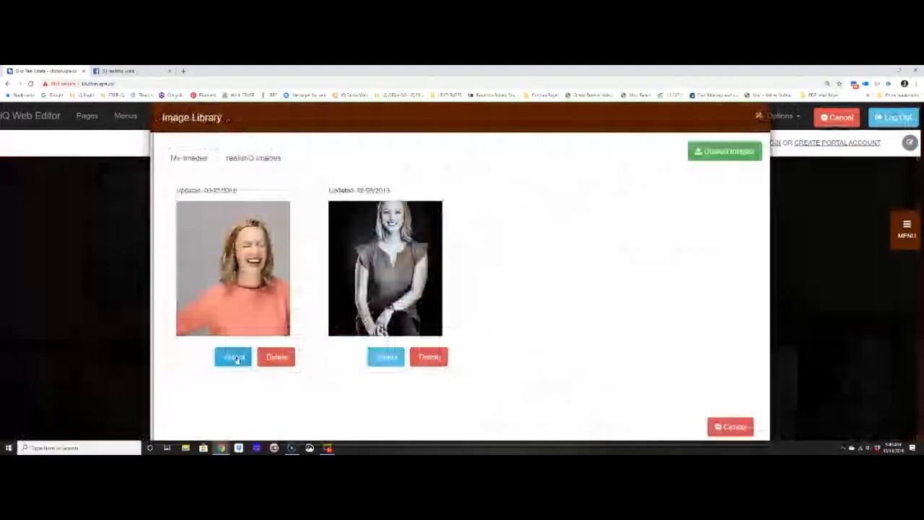
pyautogui.click(234, 357)
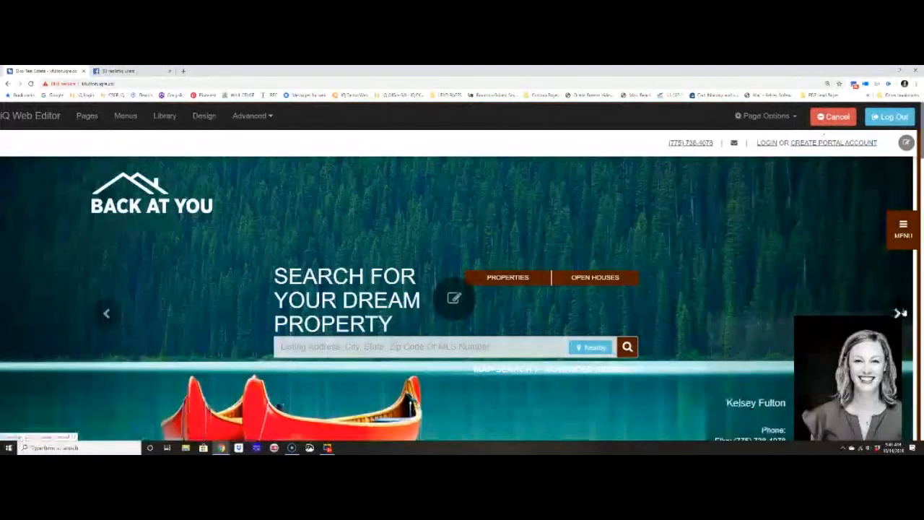
pyautogui.click(898, 313)
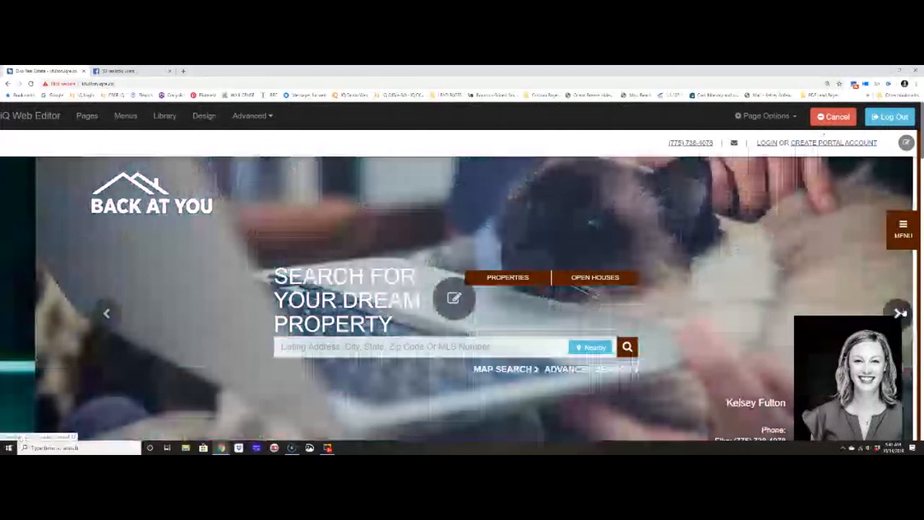
# Step: Hide the YouTube section near the end of the homepage, save the page, and log out of the editor
pyautogui.scroll(-10, 481, 312)
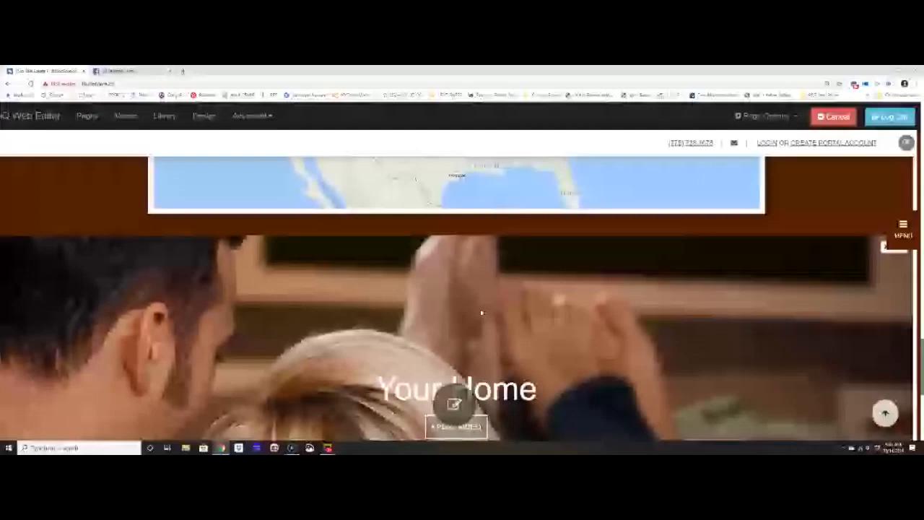
pyautogui.scroll(1, 893, 324)
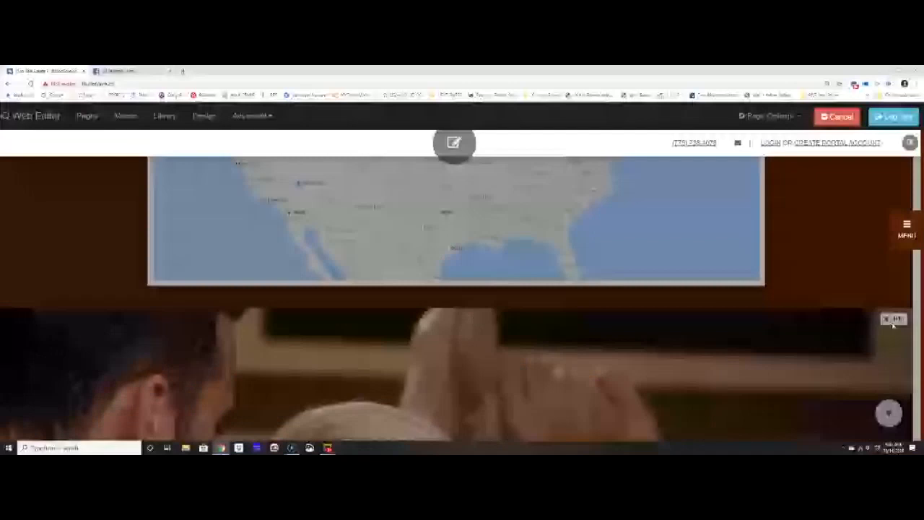
pyautogui.click(893, 319)
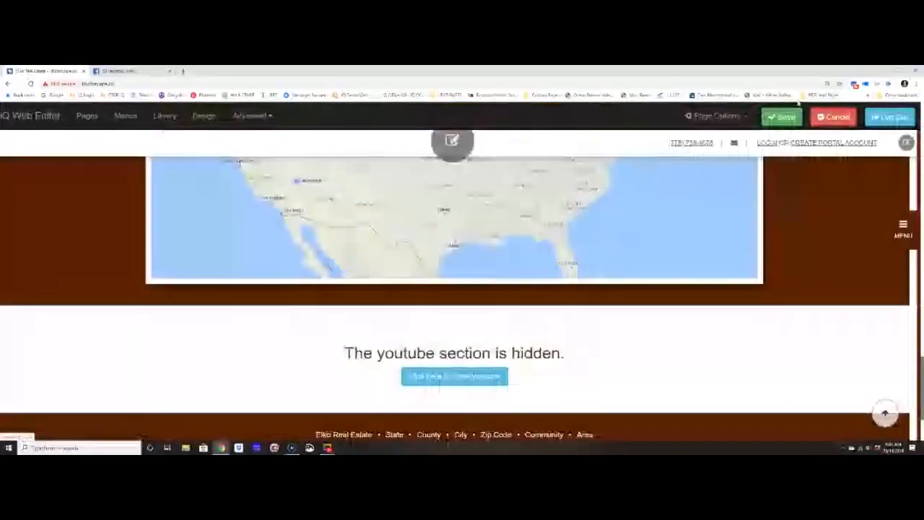
pyautogui.click(783, 116)
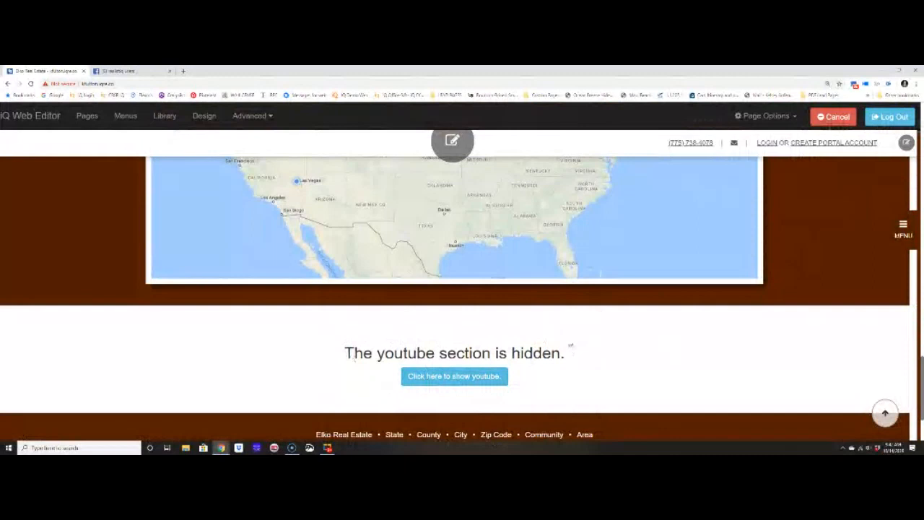
pyautogui.click(902, 116)
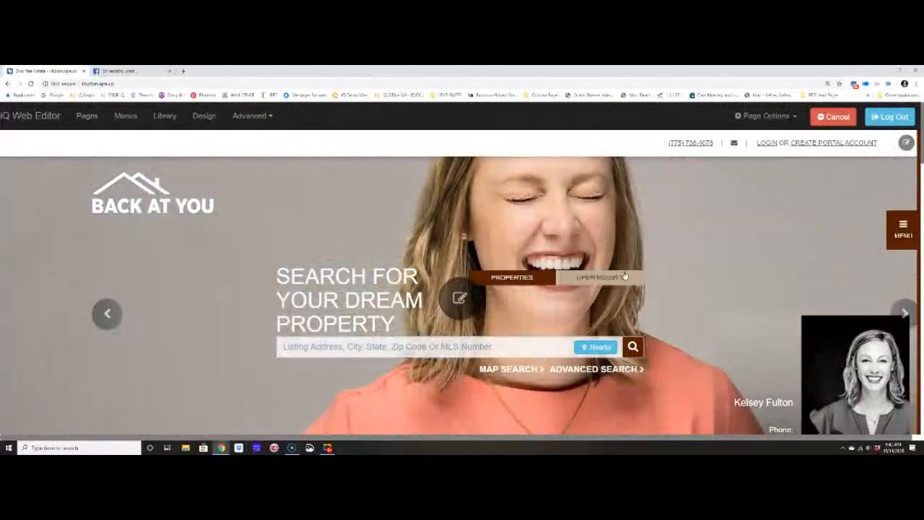
# Step: Review the homepage panels' editing options, including Panel 1's image, title and link, and close them without changes
pyautogui.scroll(-2, 628, 284)
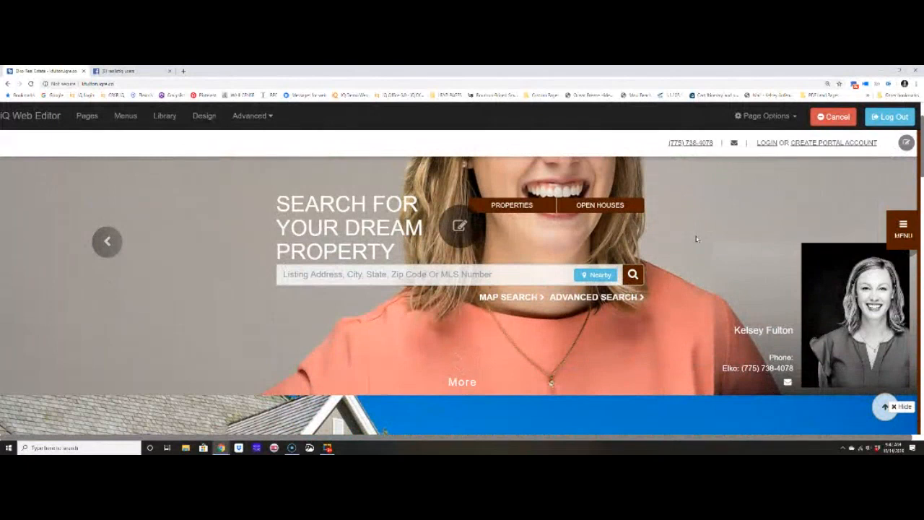
pyautogui.scroll(-1, 695, 239)
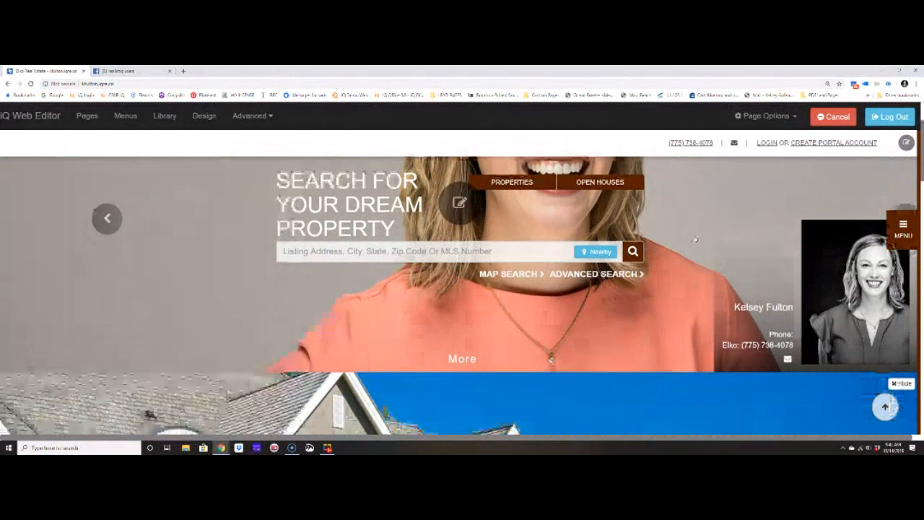
pyautogui.scroll(-5, 465, 282)
pyautogui.click(465, 276)
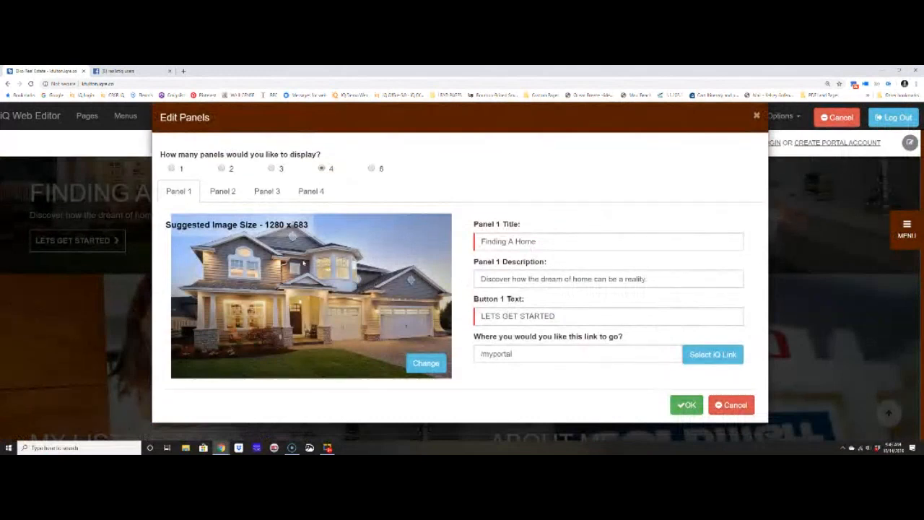
pyautogui.click(725, 403)
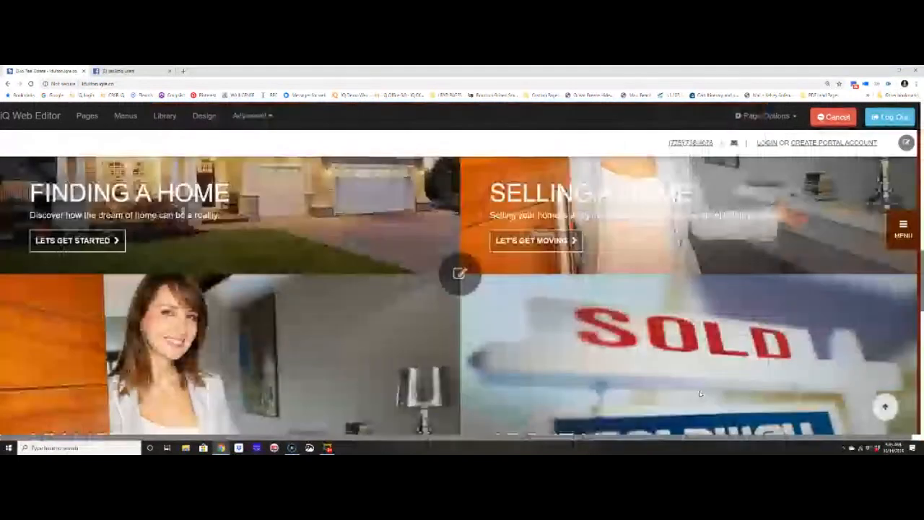
# Step: Show the hidden YouTube section near the end of the homepage again
pyautogui.scroll(-10, 550, 347)
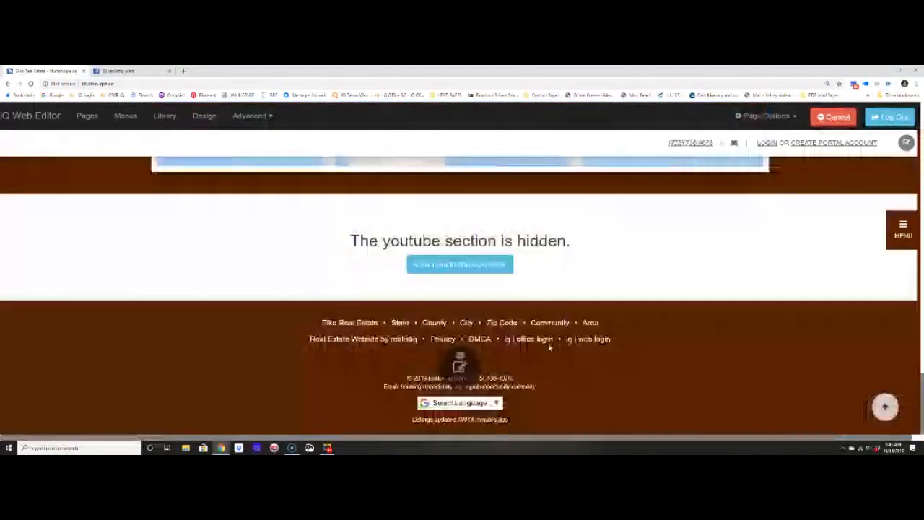
pyautogui.click(463, 266)
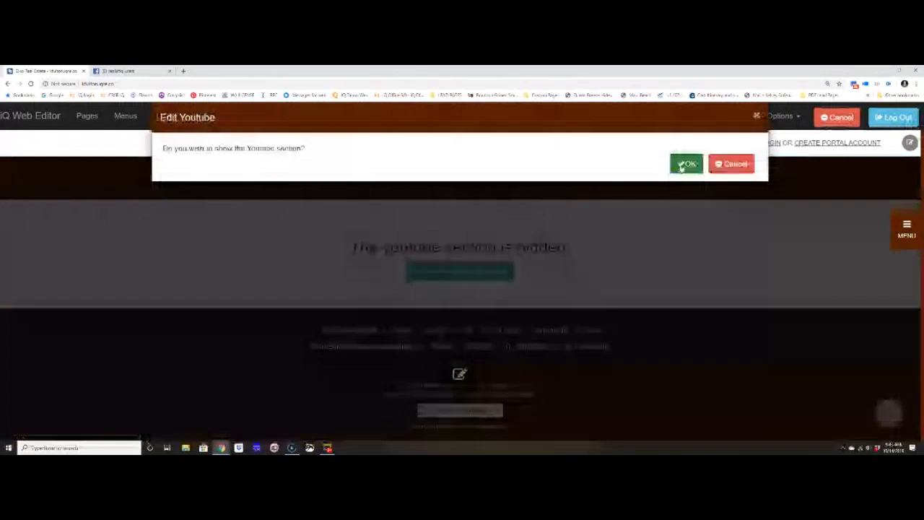
pyautogui.click(683, 164)
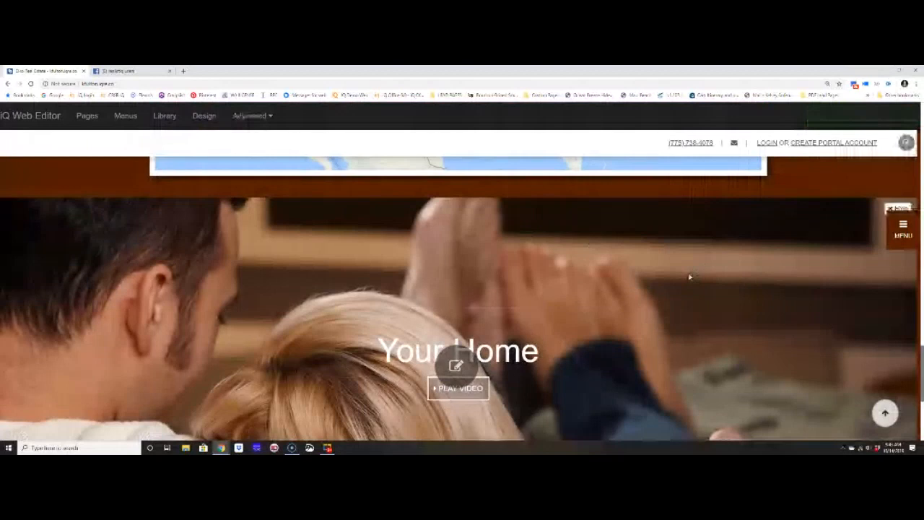
# Step: Open the homepage panels for editing, set the number of displayed panels to 3, and bring up Panel 1's settings
pyautogui.scroll(-5, 437, 312)
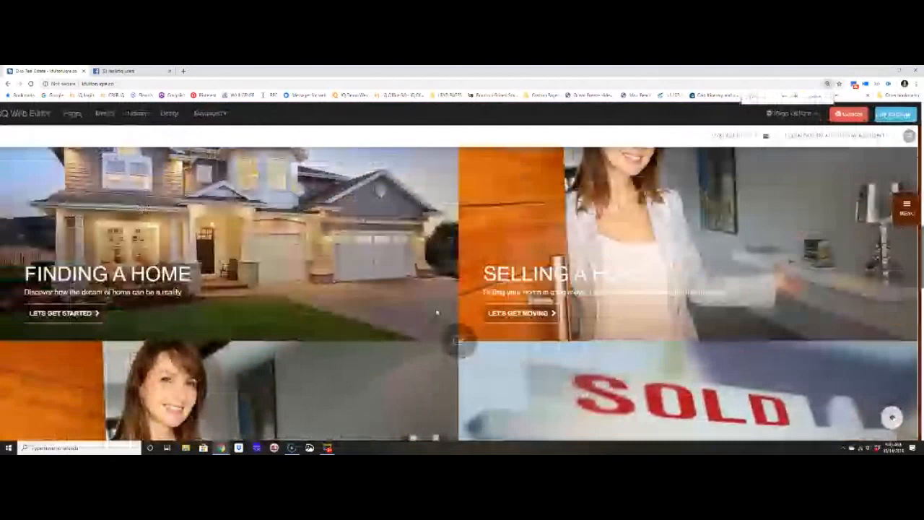
pyautogui.hotkey('ctrl', '-')
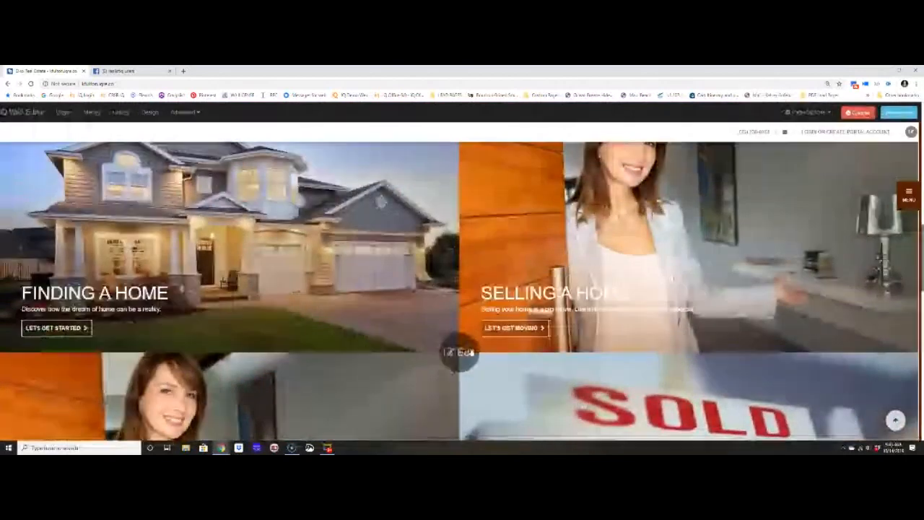
pyautogui.click(460, 352)
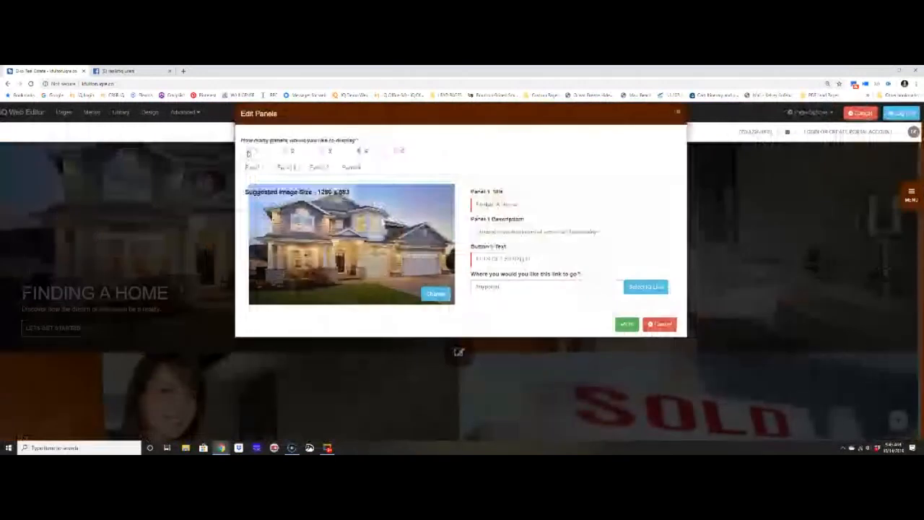
pyautogui.click(323, 150)
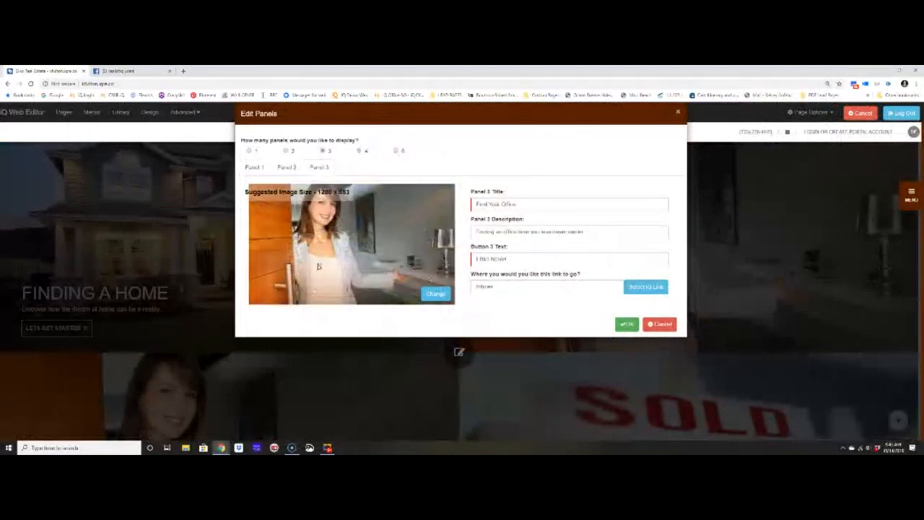
pyautogui.click(255, 172)
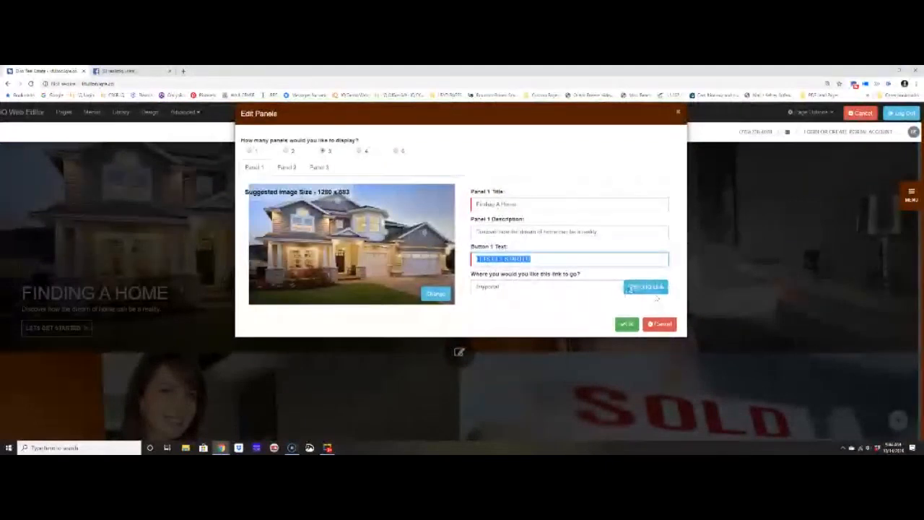
# Step: Link Panel 1's button to the iQ Links form with the source "Website request for information"
pyautogui.click(629, 288)
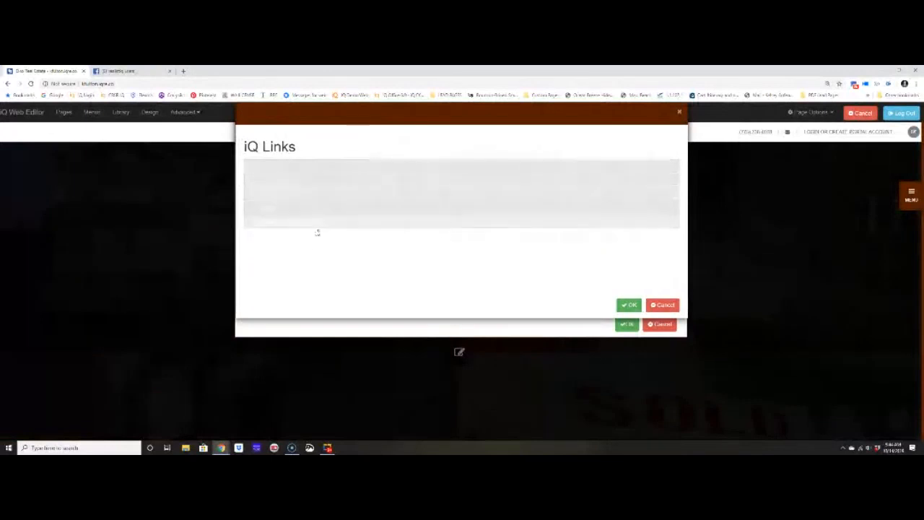
pyautogui.click(284, 184)
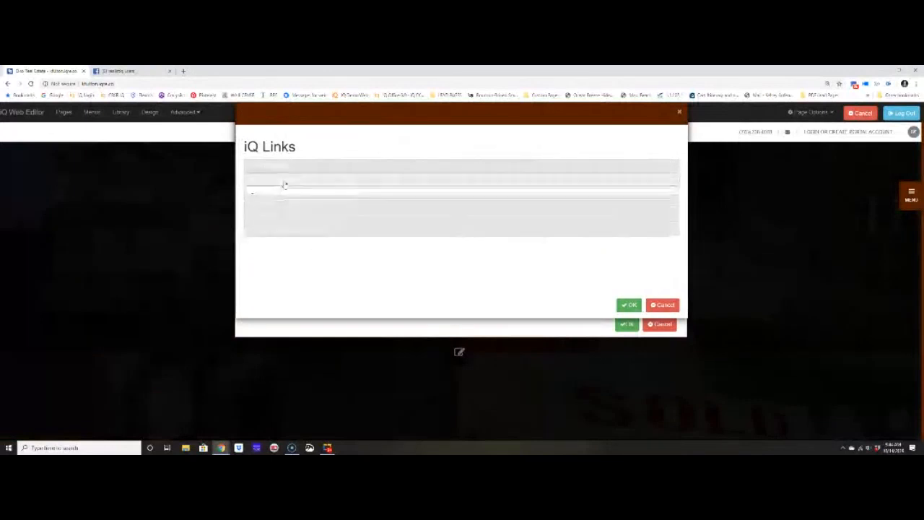
pyautogui.click(416, 202)
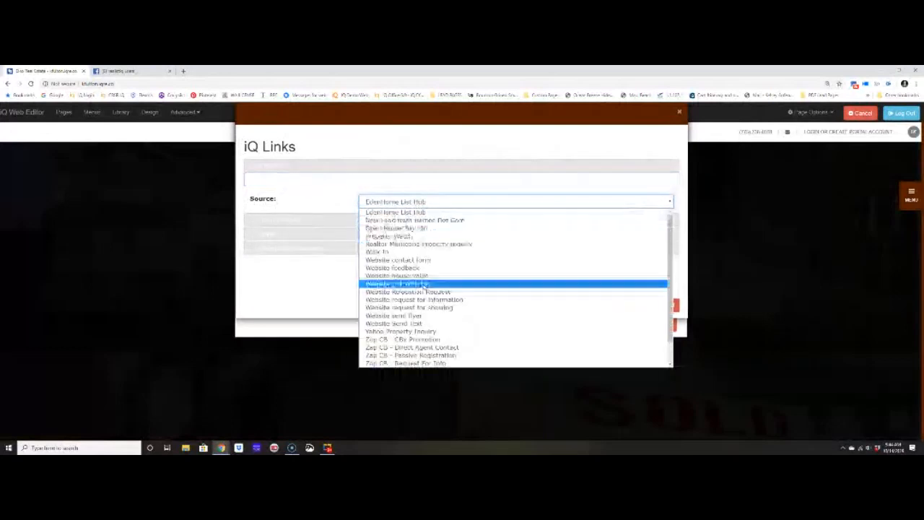
pyautogui.click(433, 299)
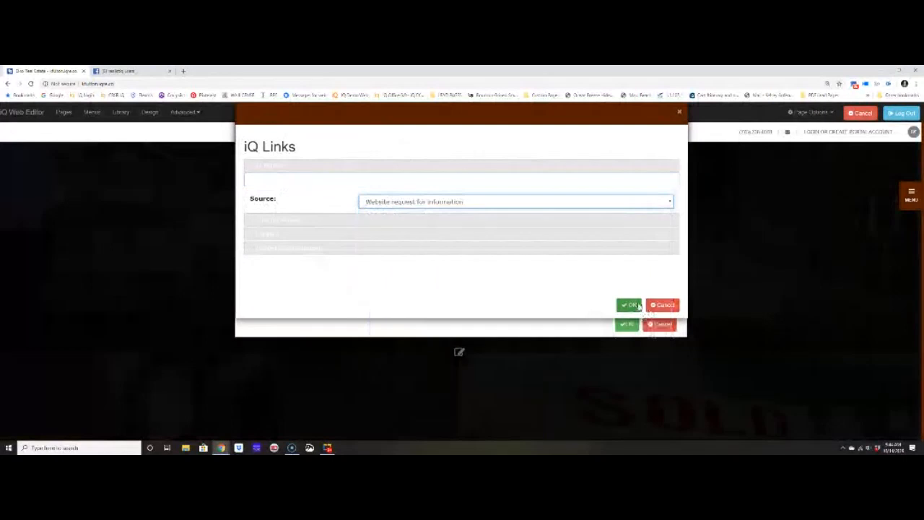
pyautogui.click(629, 304)
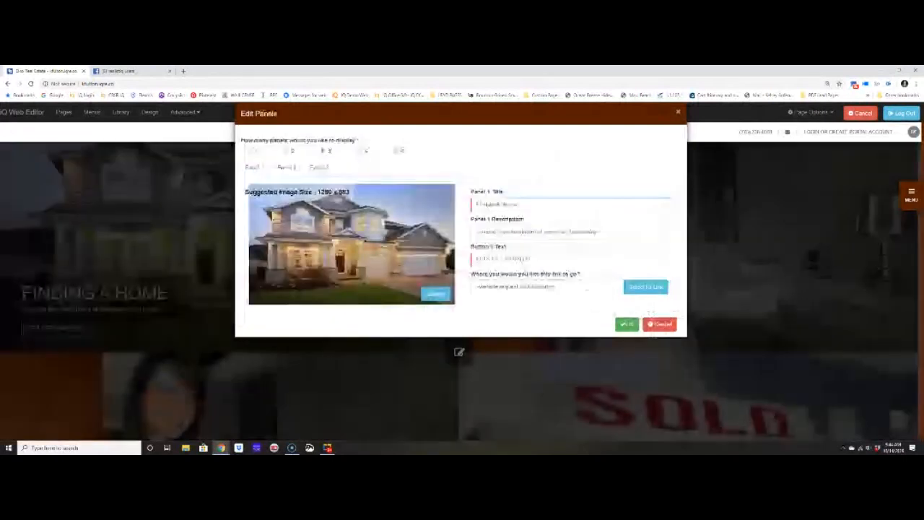
# Step: Replace Panel 2's image with the house keys picture and Panel 3's with the woman at the door, using the realistiQ image library
pyautogui.click(286, 167)
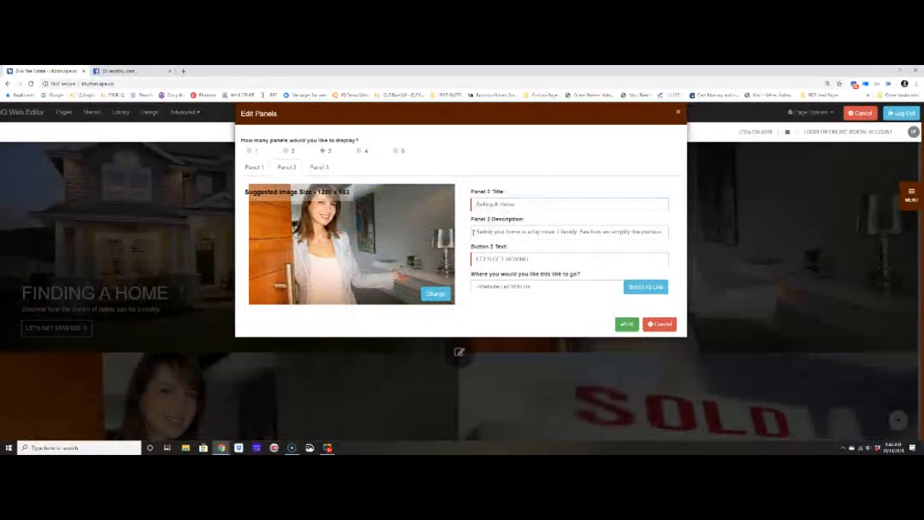
pyautogui.click(434, 298)
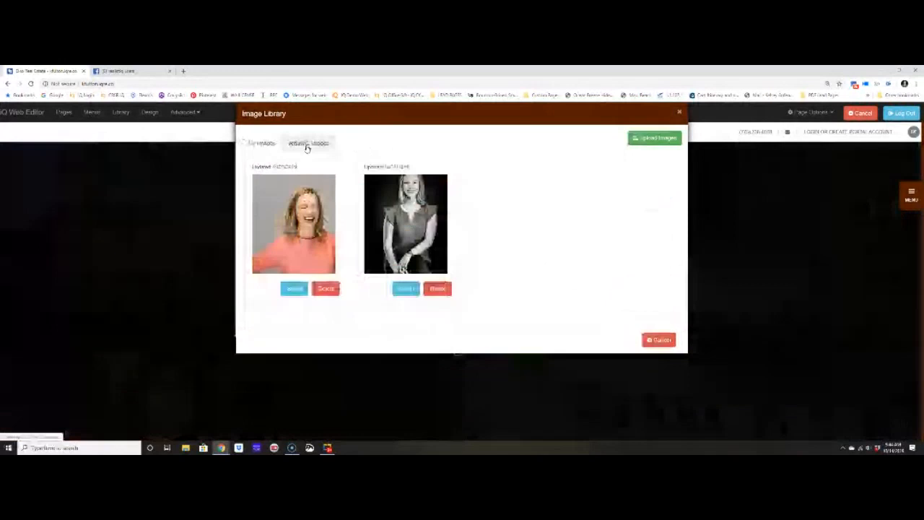
pyautogui.click(308, 143)
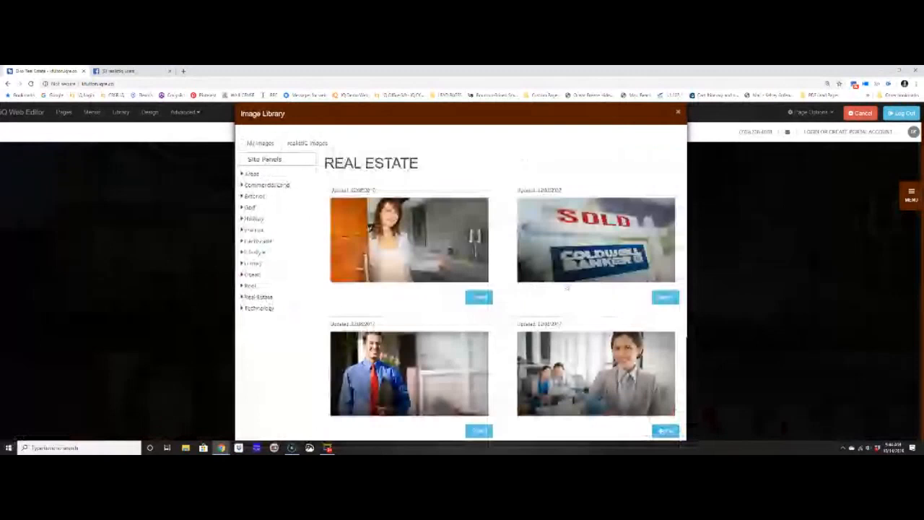
pyautogui.click(478, 297)
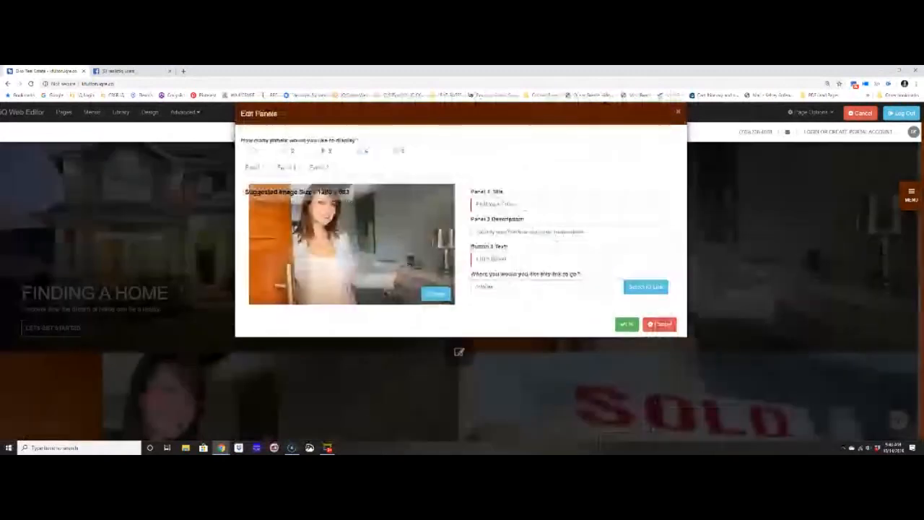
# Step: Change Panel 3's title to "Learn More About Me"
pyautogui.moveTo(518, 204); pyautogui.dragTo(477, 207)
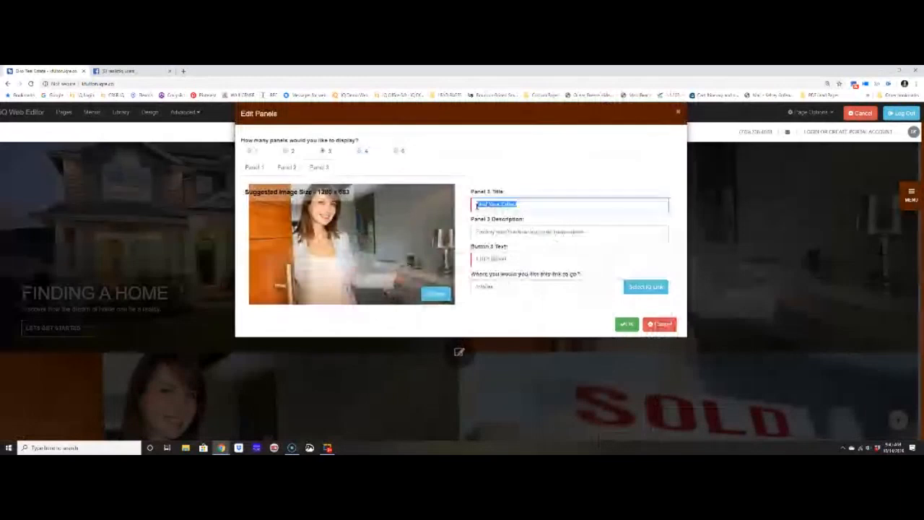
pyautogui.write('Home Val')
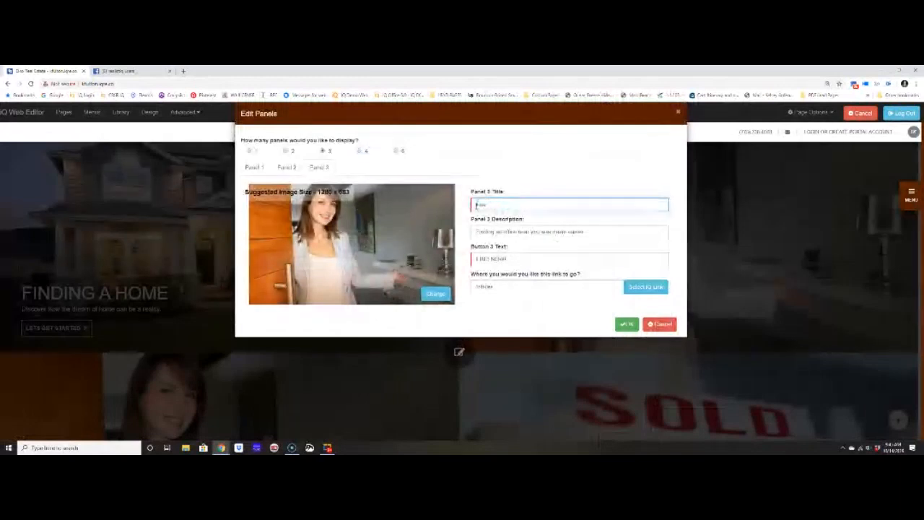
pyautogui.write('ues')
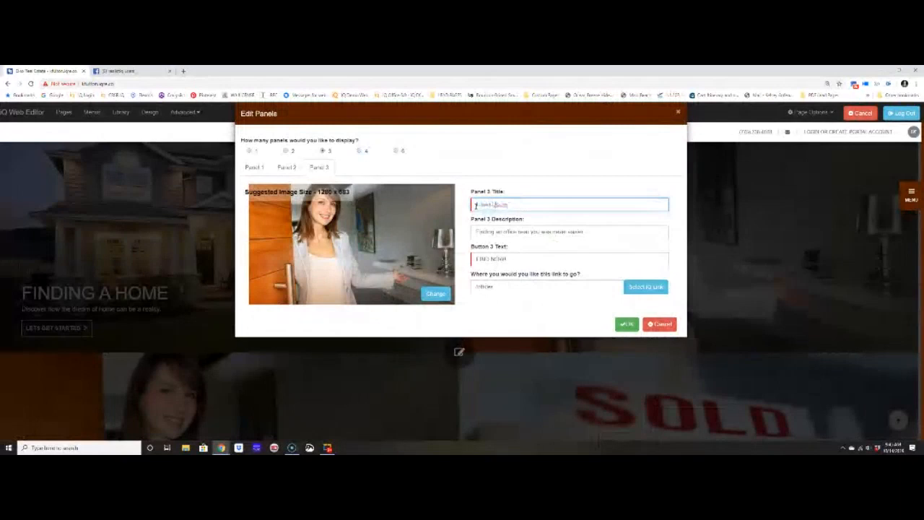
pyautogui.write(' About Me')
# Step: Replace Panel 3's description with "It is important to take your time finding an agent for you"
pyautogui.moveTo(593, 233); pyautogui.dragTo(453, 235)
pyautogui.press('BackSpace')
pyautogui.write('It is really eas')
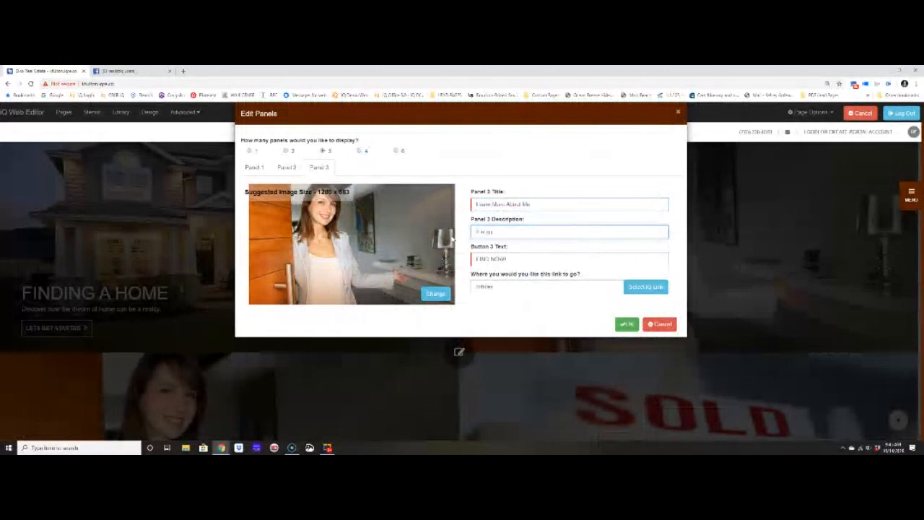
pyautogui.write('y to take your first step in')
pyautogui.write(' fin')
pyautogui.write('ding a Realtor')
pyautogui.write(' for you')
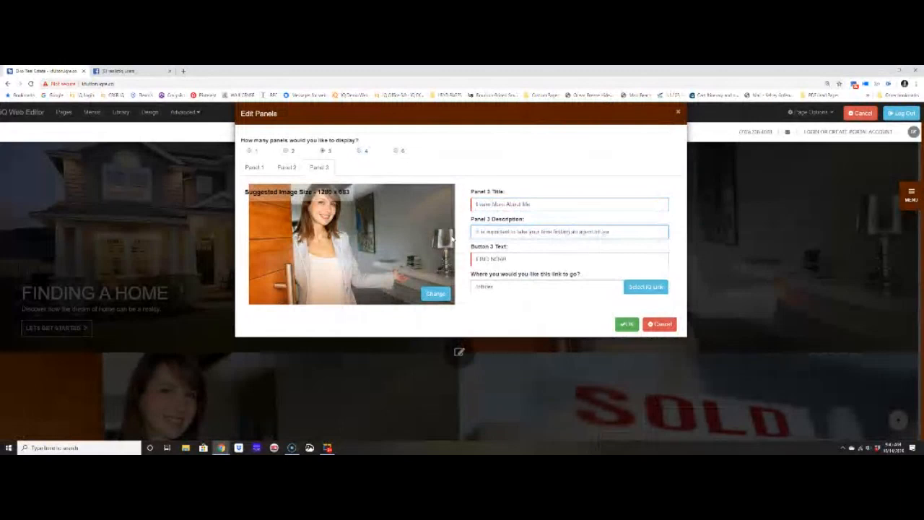
# Step: Set Panel 3's button text to "Learn More", link it to a site page through iQ Links, and apply the panel edits
pyautogui.moveTo(525, 259); pyautogui.dragTo(472, 264)
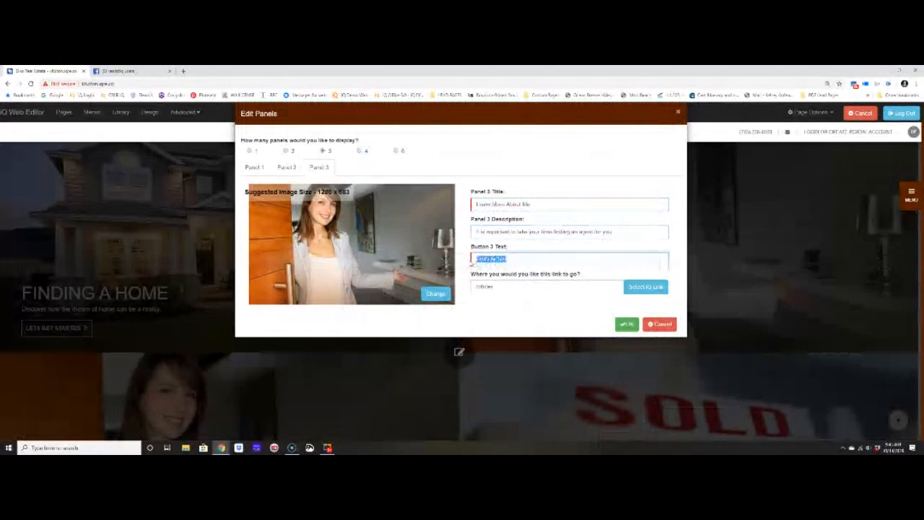
pyautogui.write('Learn More')
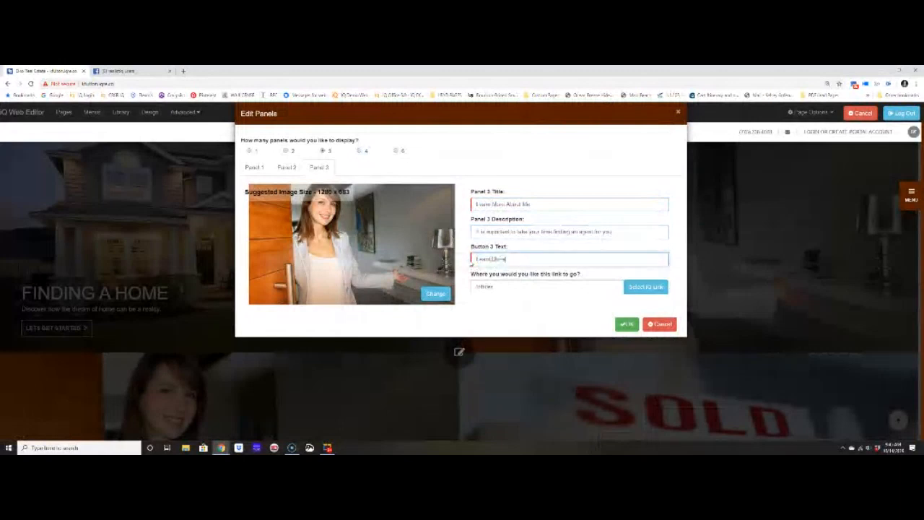
pyautogui.click(645, 287)
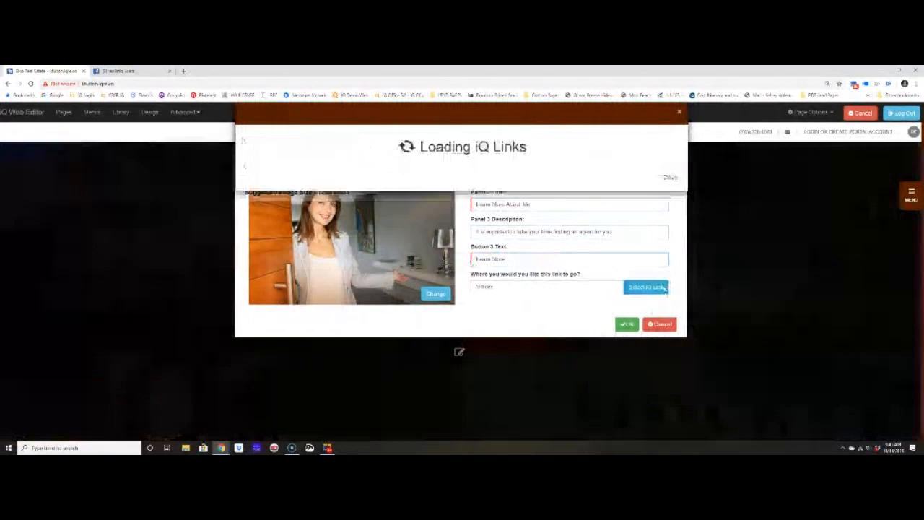
pyautogui.click(377, 188)
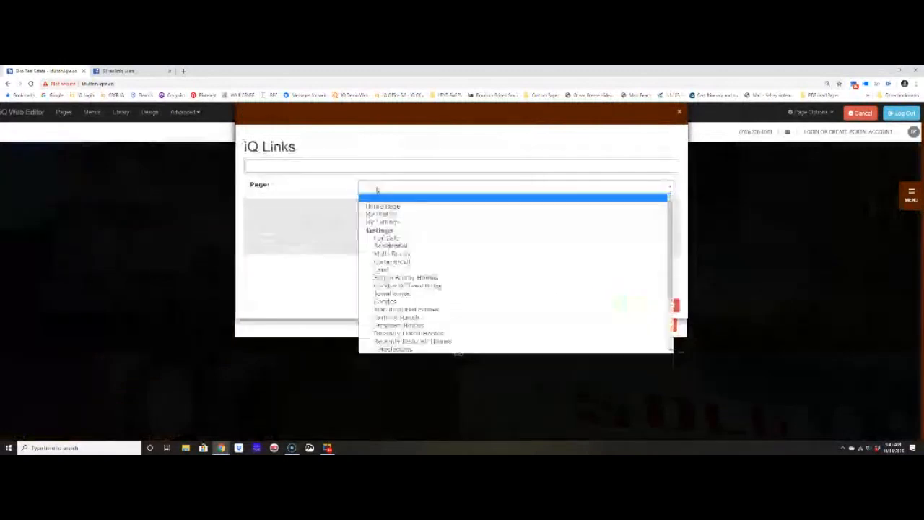
pyautogui.press('Return')
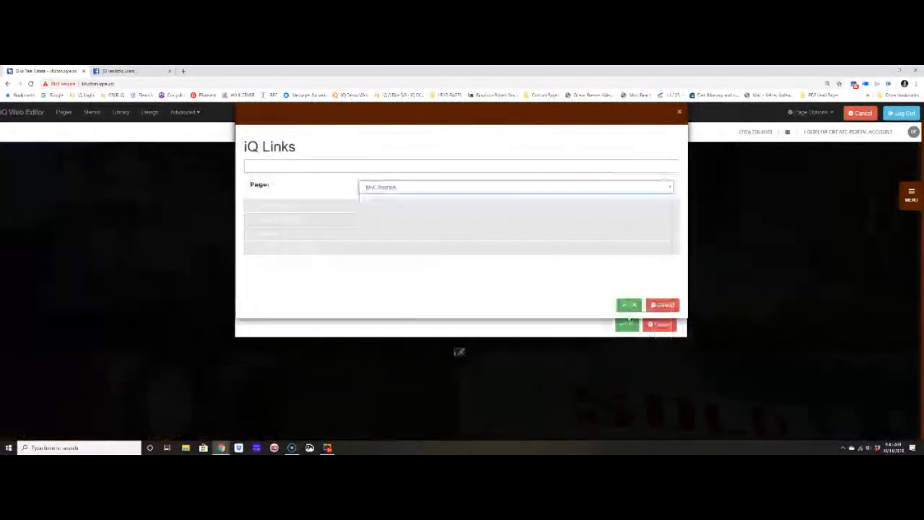
pyautogui.click(628, 305)
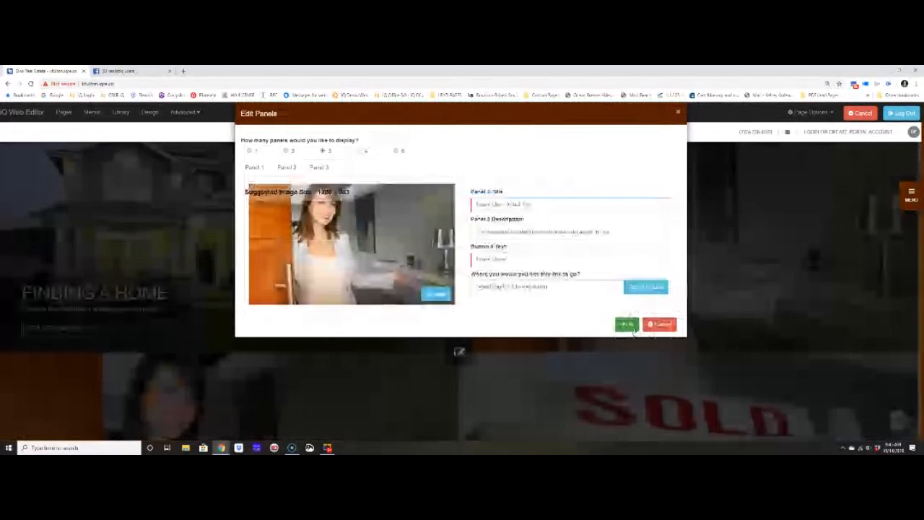
pyautogui.click(627, 324)
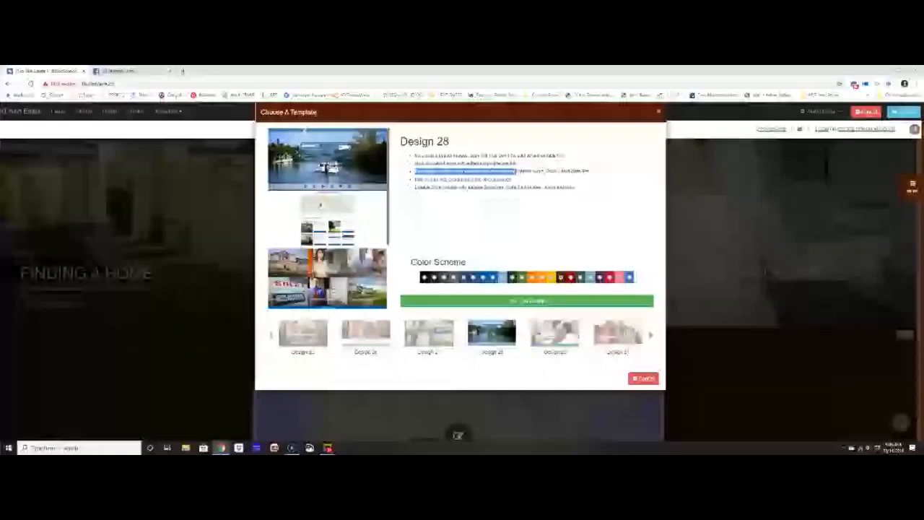
# Step: Examine the previews and feature lists of other templates, including Designs 29, 27, 31 and 19, and close the chooser without switching
pyautogui.click(746, 399)
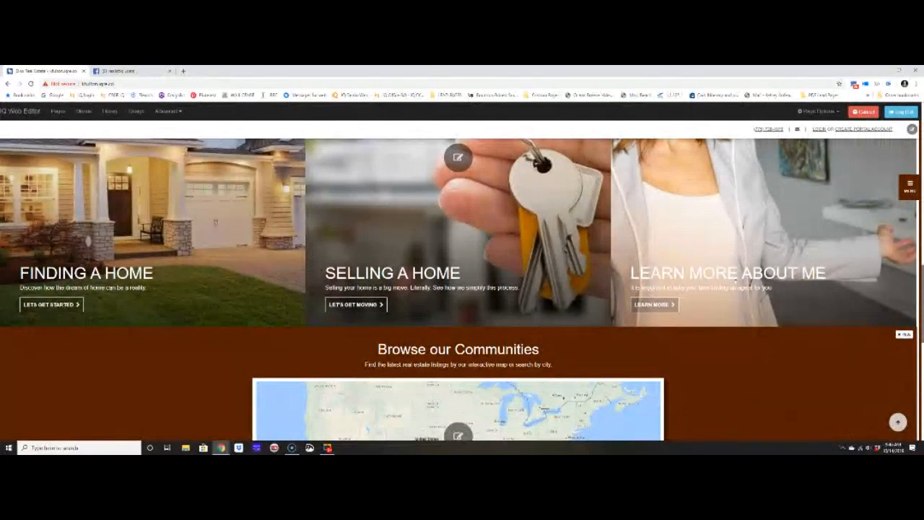
pyautogui.click(137, 112)
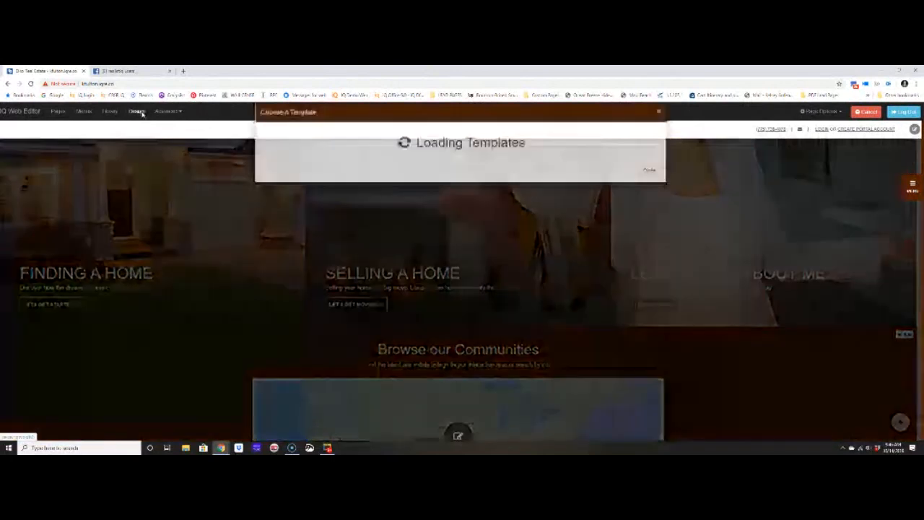
pyautogui.click(652, 336)
pyautogui.click(554, 332)
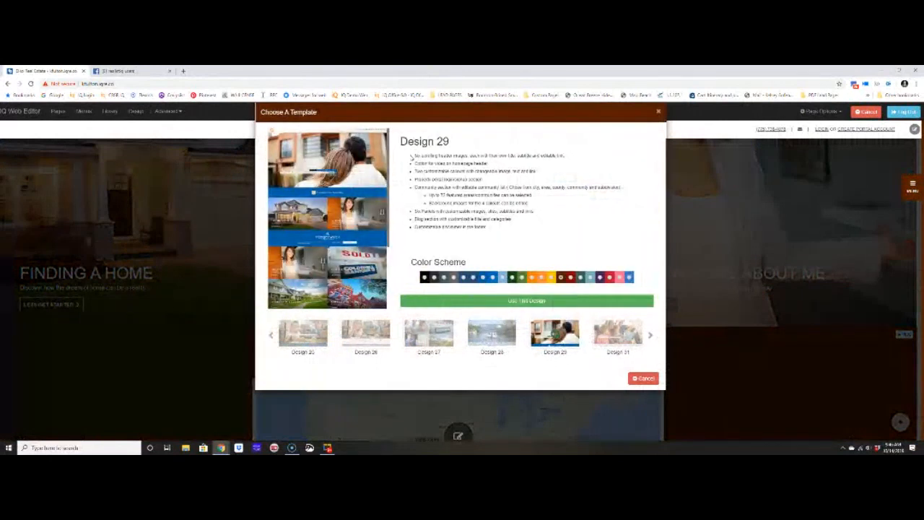
pyautogui.moveTo(413, 157); pyautogui.dragTo(585, 237)
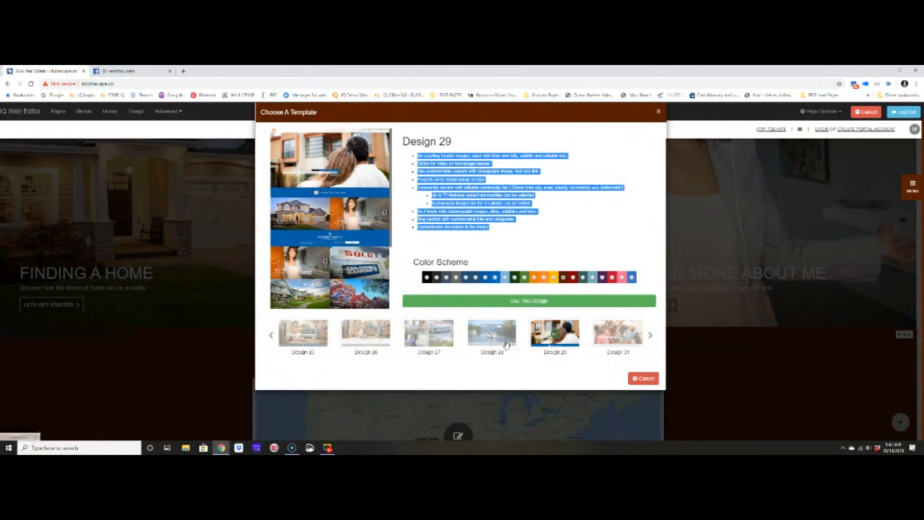
pyautogui.click(435, 337)
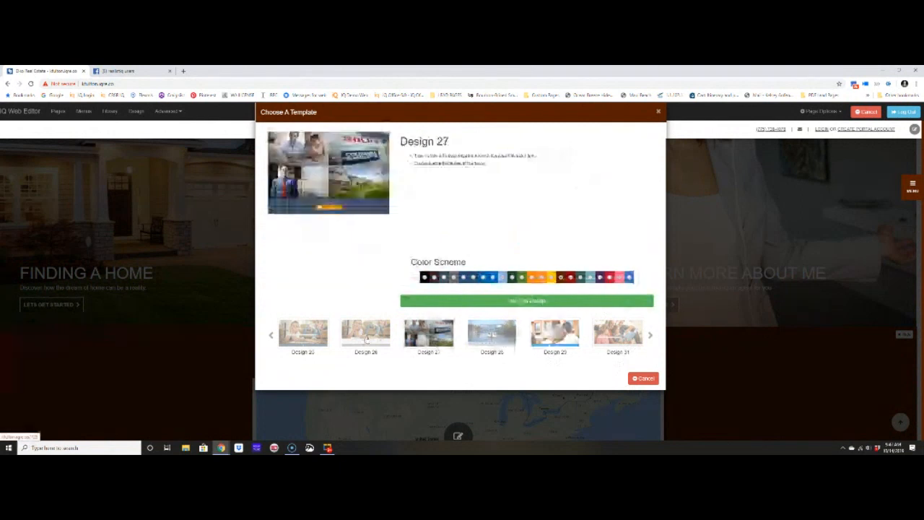
pyautogui.click(620, 334)
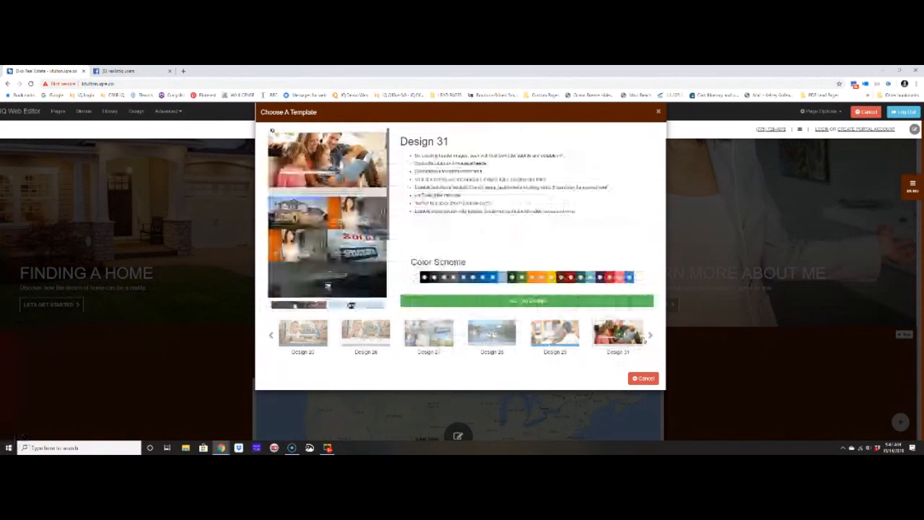
pyautogui.click(273, 336)
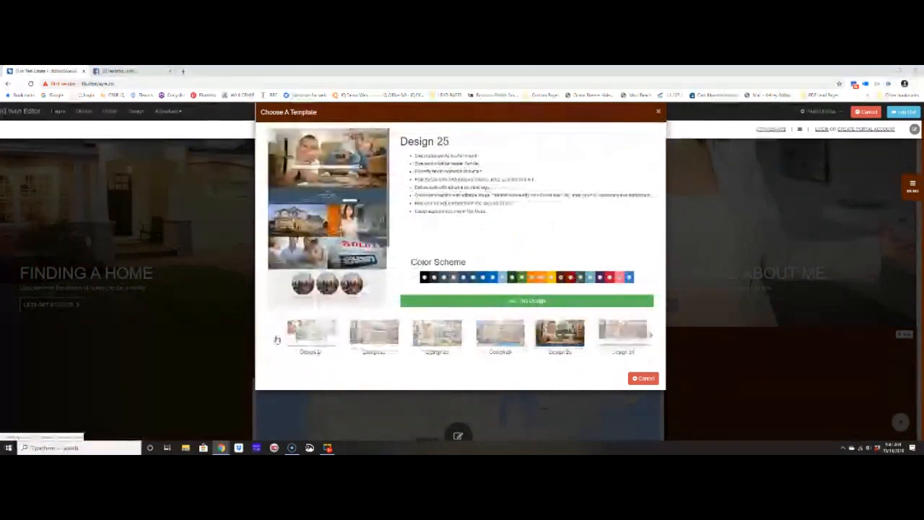
pyautogui.click(274, 336)
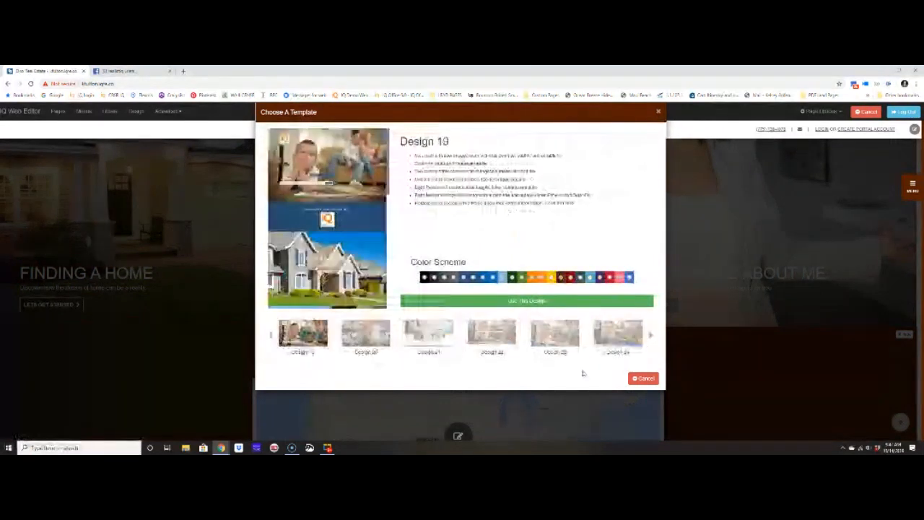
pyautogui.click(658, 117)
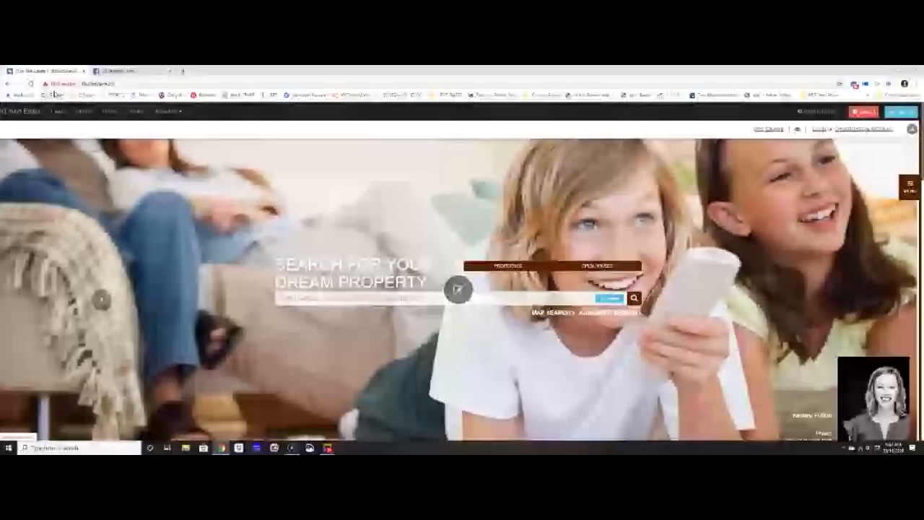
# Step: Review the advanced Google Analytics settings and the help on finding the tracking ID, and close them without changes
pyautogui.click(292, 118)
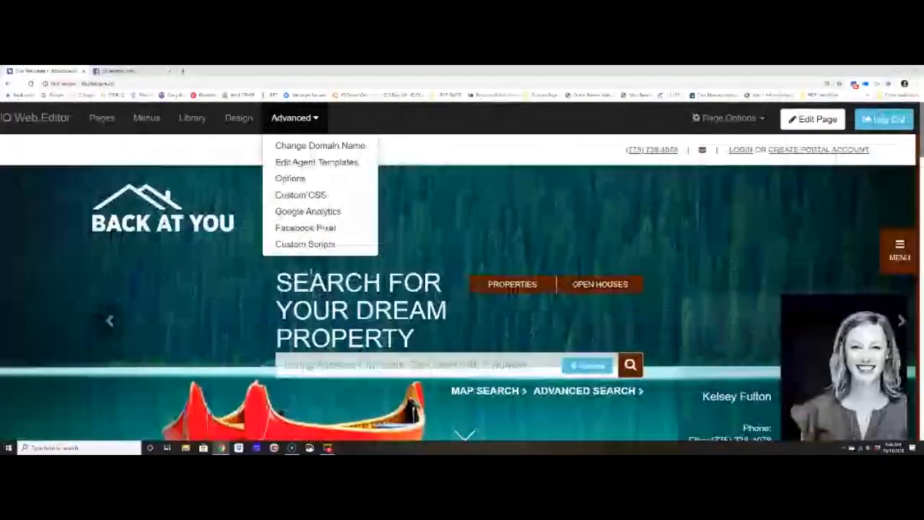
pyautogui.click(308, 212)
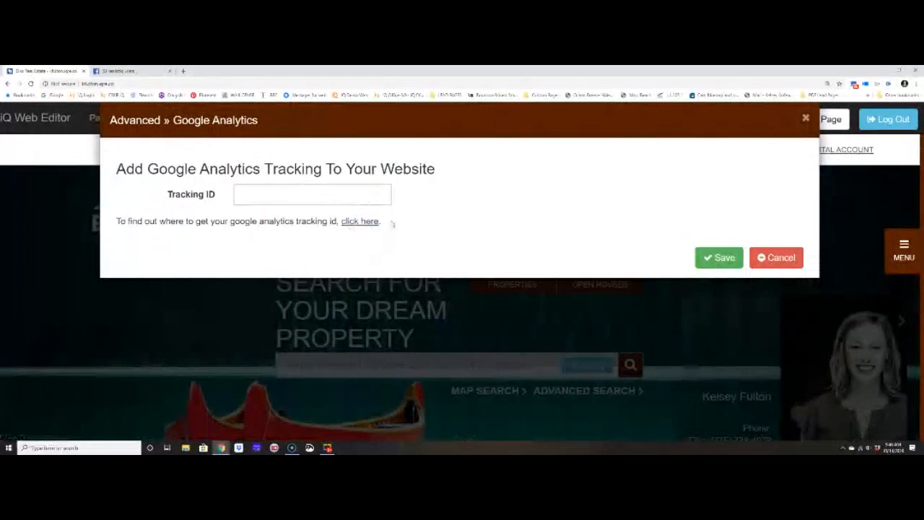
pyautogui.click(354, 223)
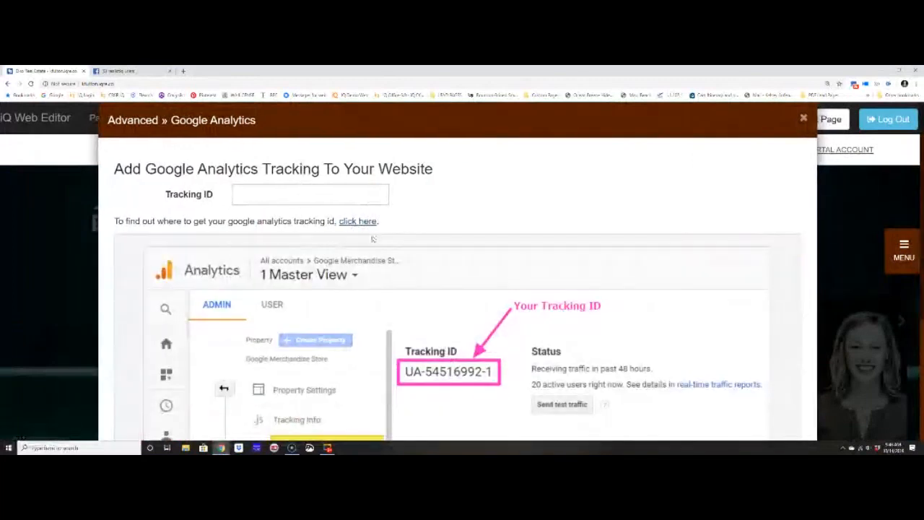
pyautogui.click(803, 118)
# Step: Review the advanced Facebook Pixel settings and the help on finding the Pixel ID, and close them without changes
pyautogui.click(276, 118)
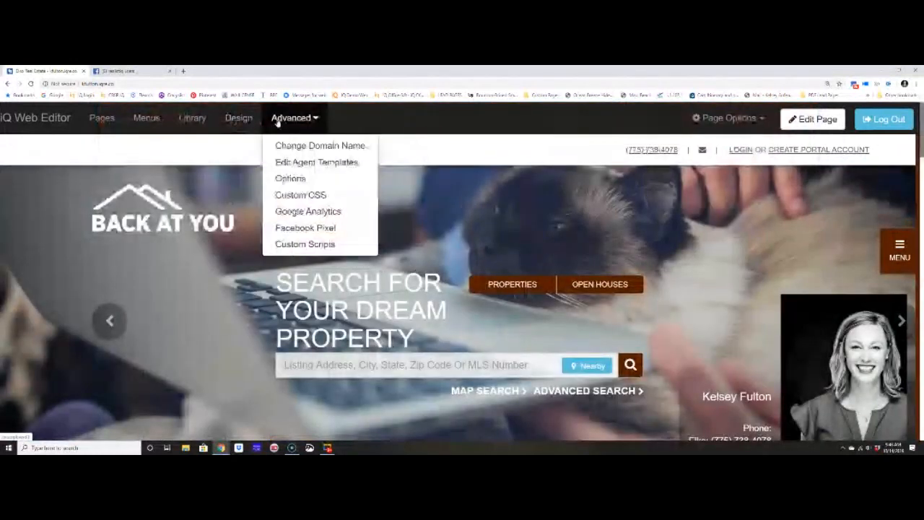
pyautogui.click(310, 228)
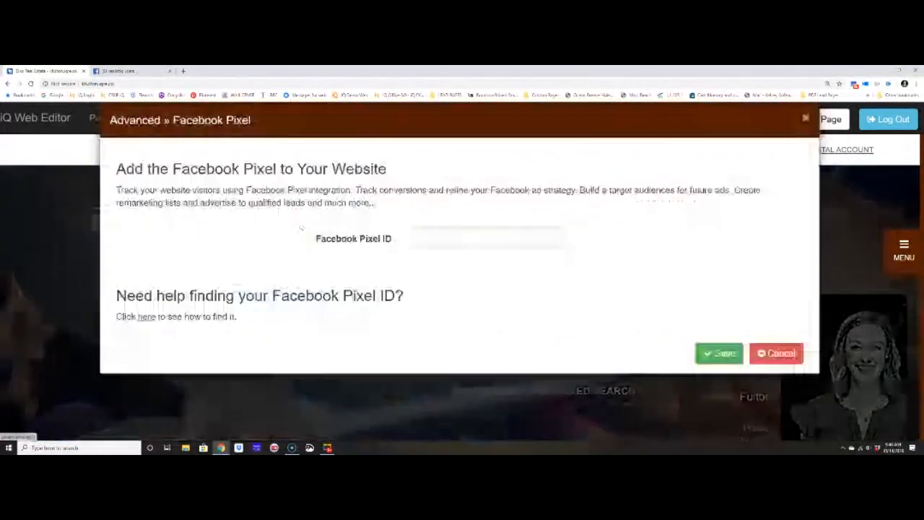
pyautogui.click(146, 319)
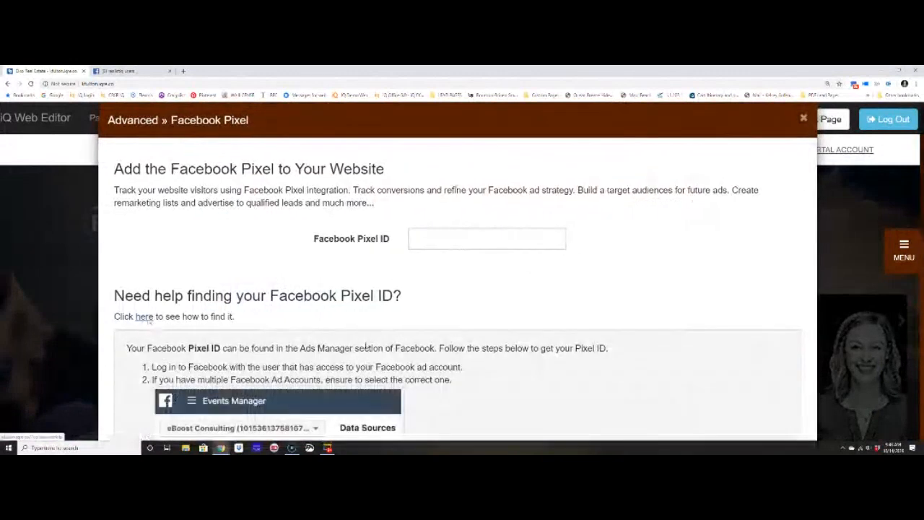
pyautogui.click(802, 117)
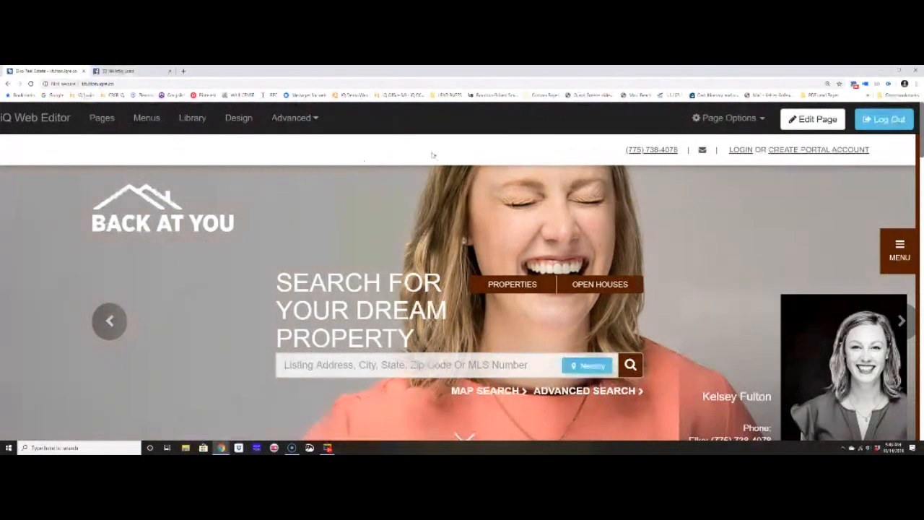
# Step: Expand the site's navigation, open sitemenu for editing, and delete the New To The Market item under For Sale
pyautogui.click(901, 234)
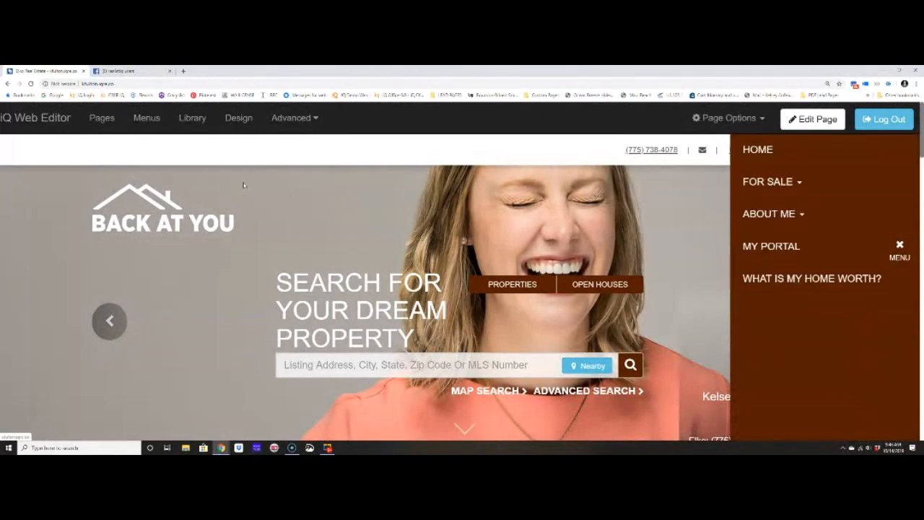
pyautogui.click(153, 118)
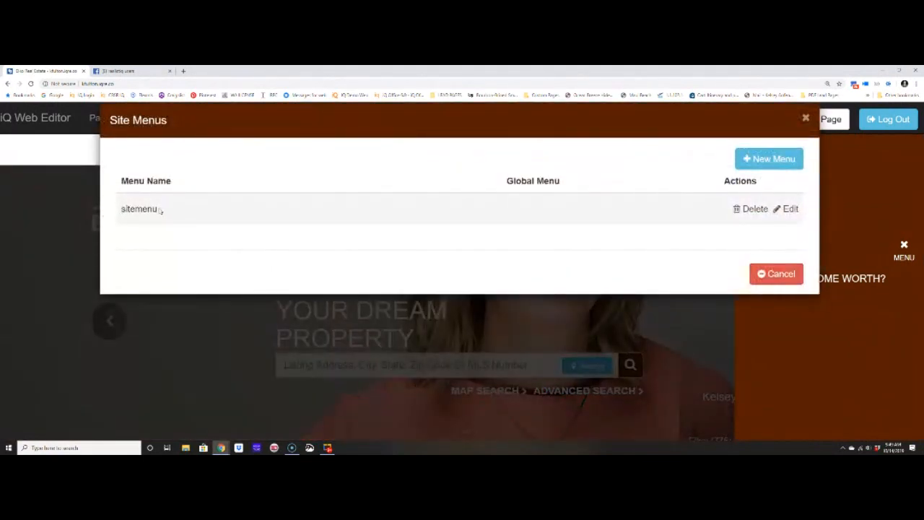
pyautogui.click(791, 210)
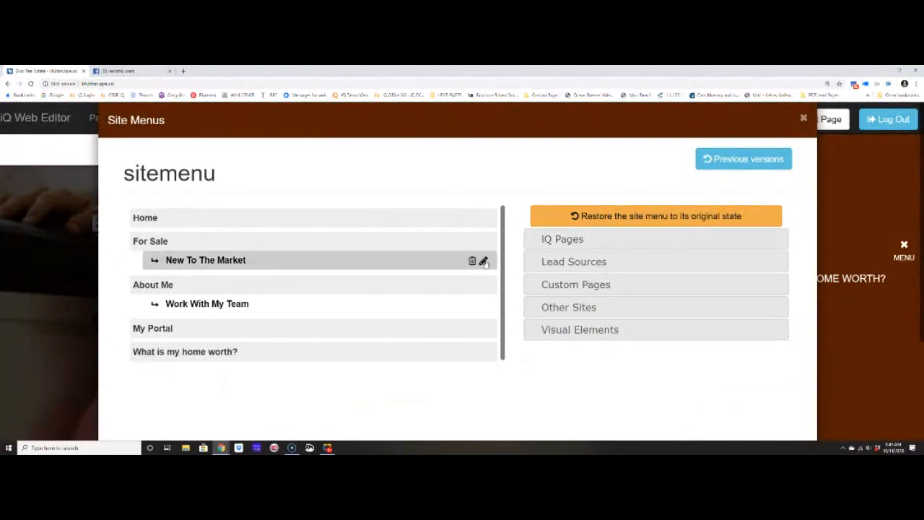
pyautogui.click(471, 261)
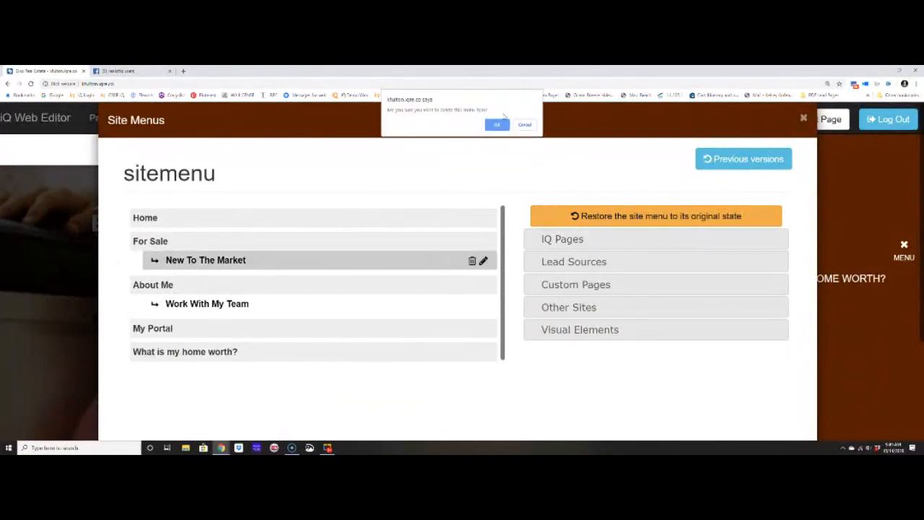
pyautogui.click(504, 125)
# Step: Add the Farm or Ranch iQ page to sitemenu as "Farm and Ranch" under For Sale, and save the menu
pyautogui.click(574, 242)
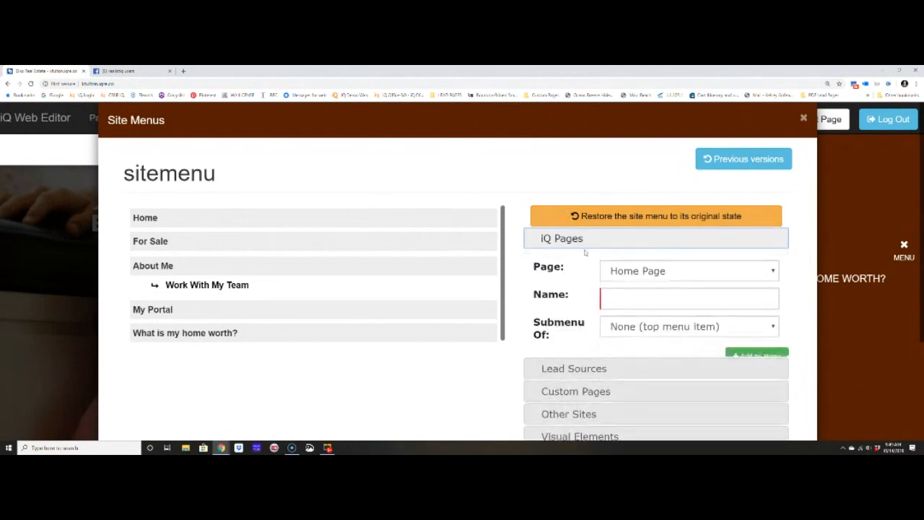
pyautogui.click(627, 274)
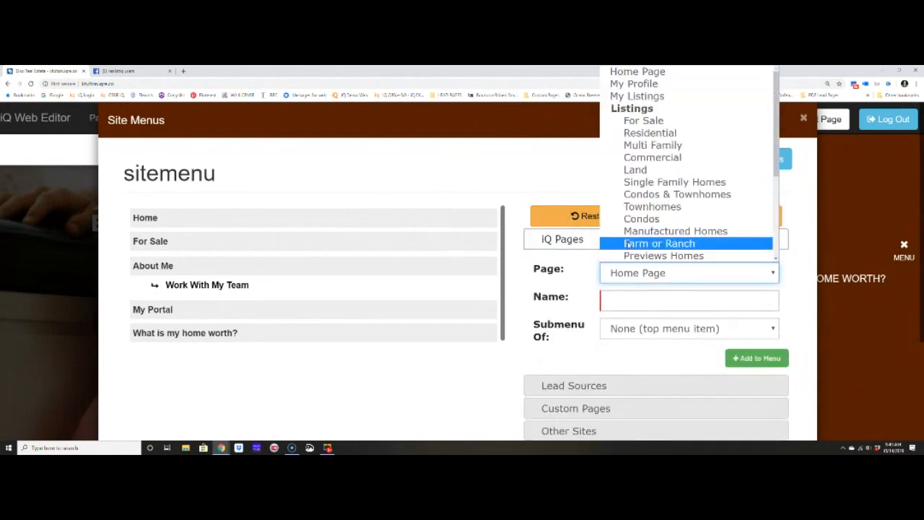
pyautogui.click(653, 243)
pyautogui.click(610, 293)
pyautogui.write('Farm')
pyautogui.write(' o')
pyautogui.press('BackSpace')
pyautogui.write('and Ranch')
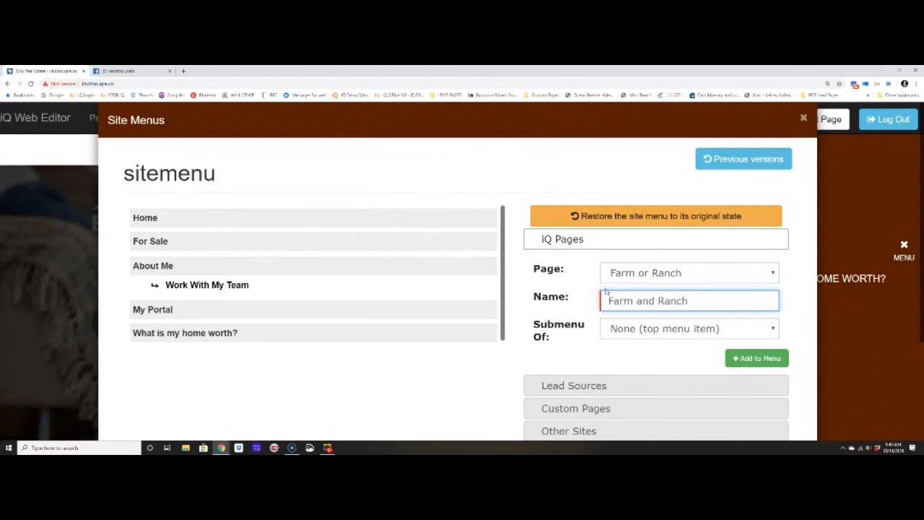
pyautogui.click(642, 330)
pyautogui.click(629, 371)
pyautogui.click(771, 357)
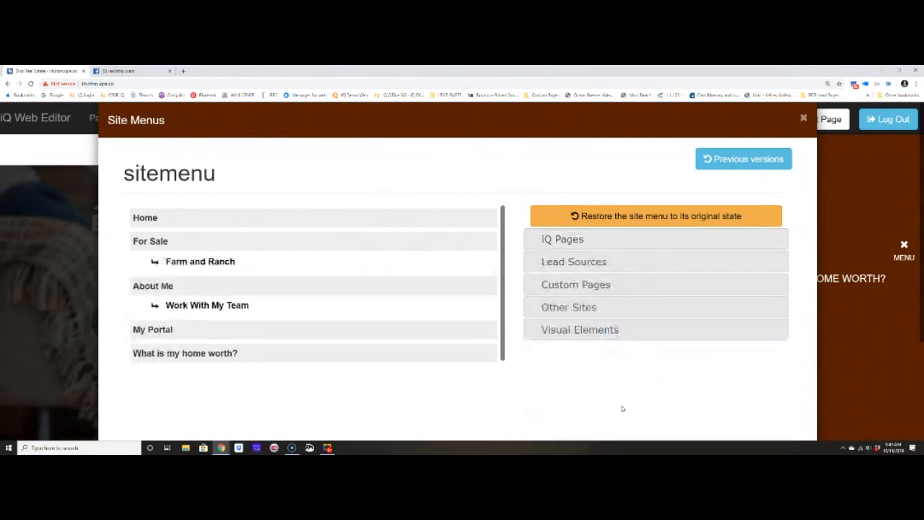
pyautogui.scroll(-4, 622, 409)
pyautogui.click(704, 419)
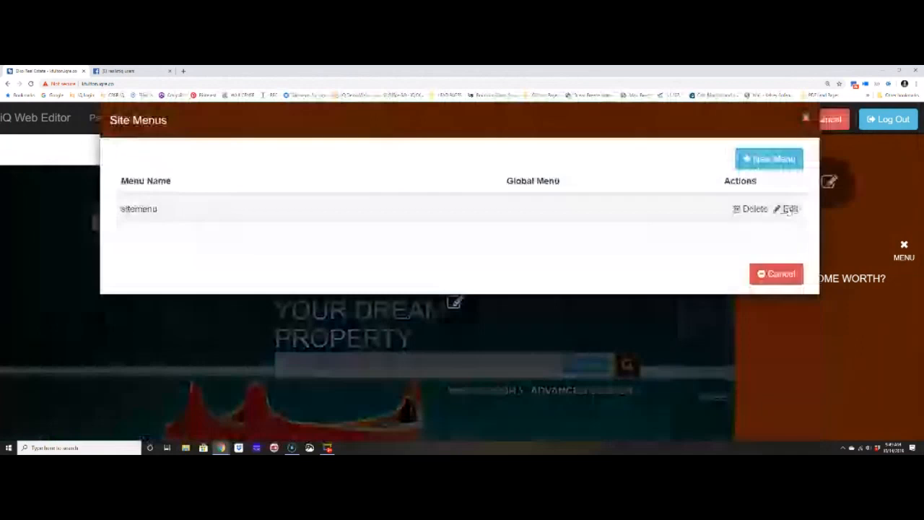
pyautogui.click(788, 209)
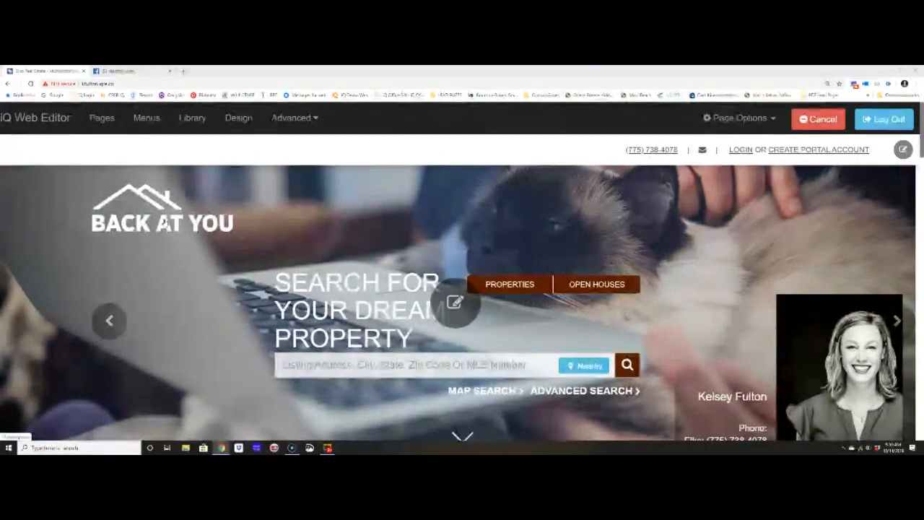
# Step: Start a new site page from the page manager, basing it on Template 11 from the standard page templates
pyautogui.click(100, 119)
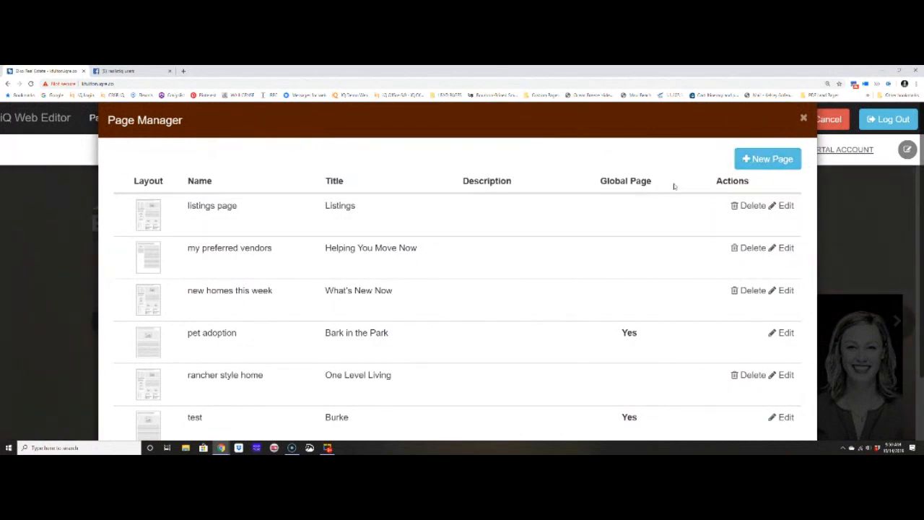
pyautogui.click(754, 165)
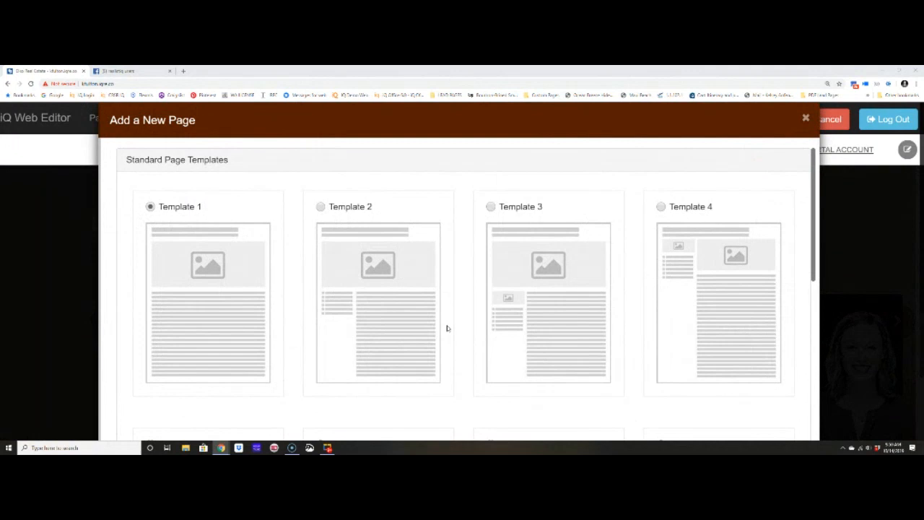
pyautogui.scroll(-7, 410, 312)
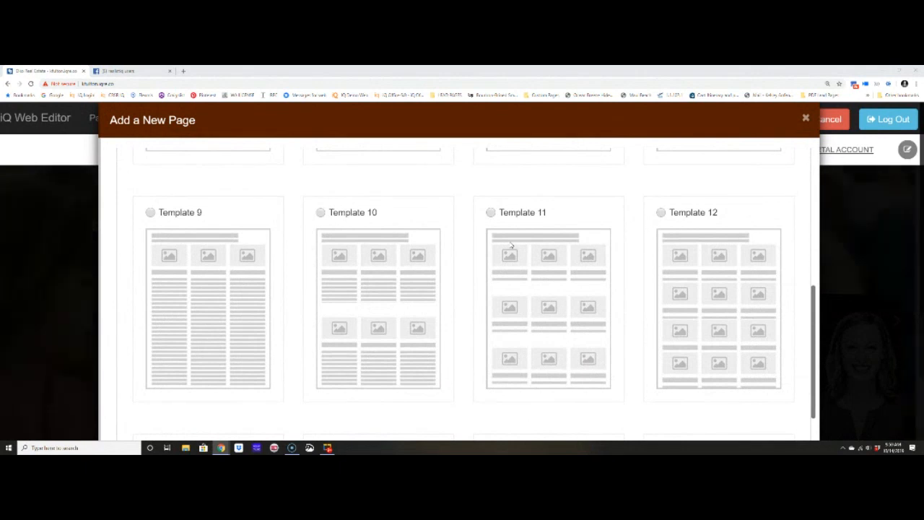
pyautogui.scroll(-6, 494, 234)
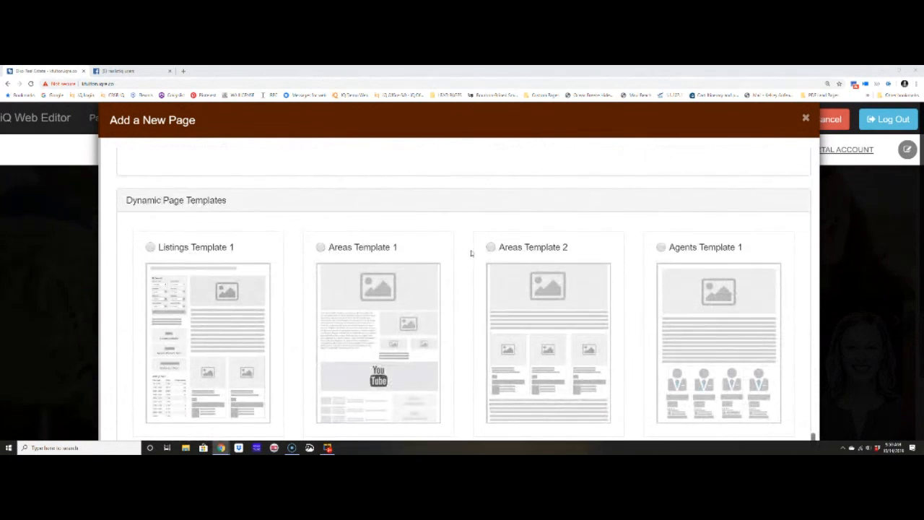
pyautogui.scroll(-3, 455, 256)
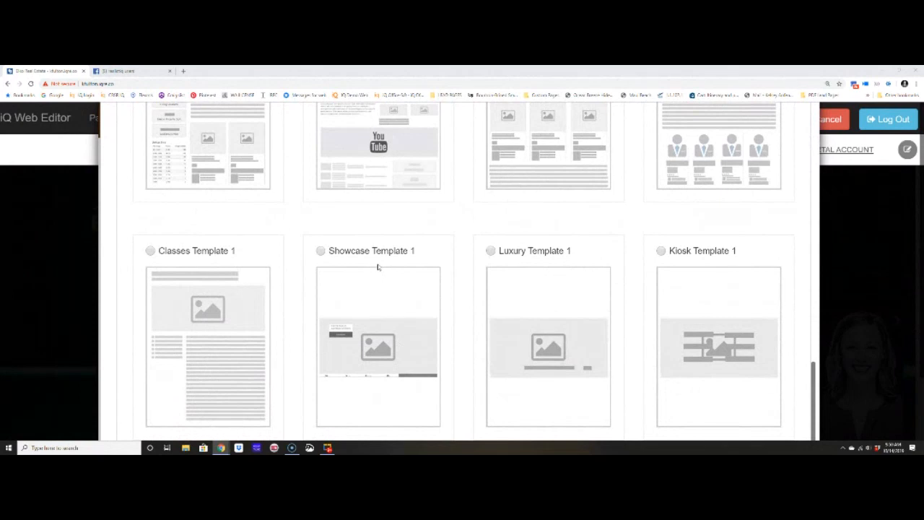
pyautogui.scroll(10, 377, 267)
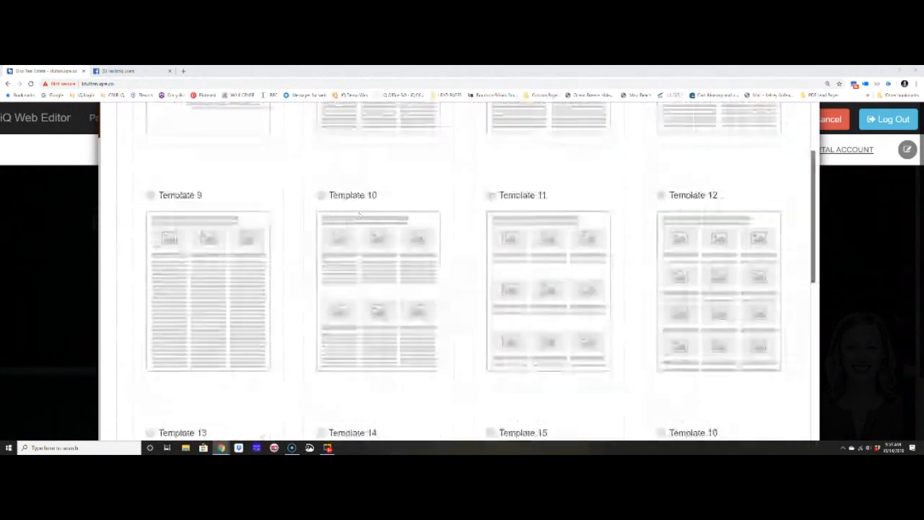
pyautogui.click(499, 195)
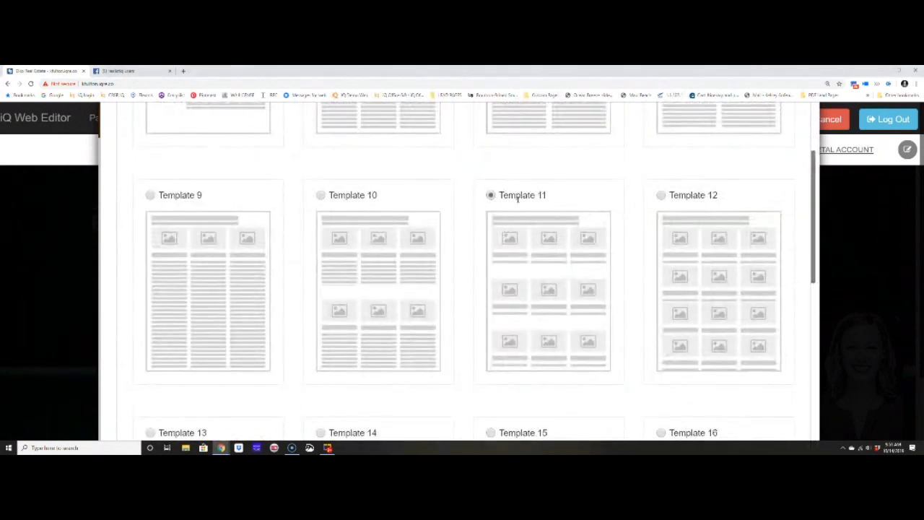
pyautogui.scroll(-8, 631, 359)
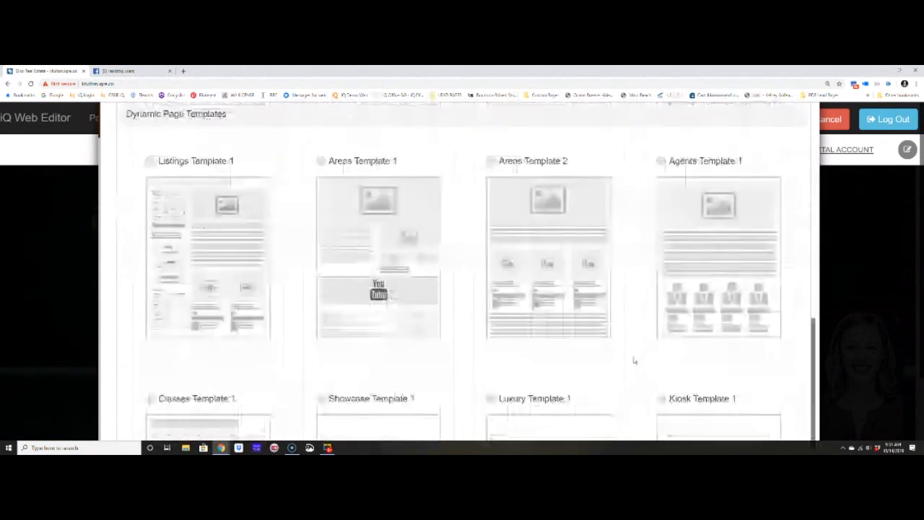
pyautogui.scroll(-2, 634, 359)
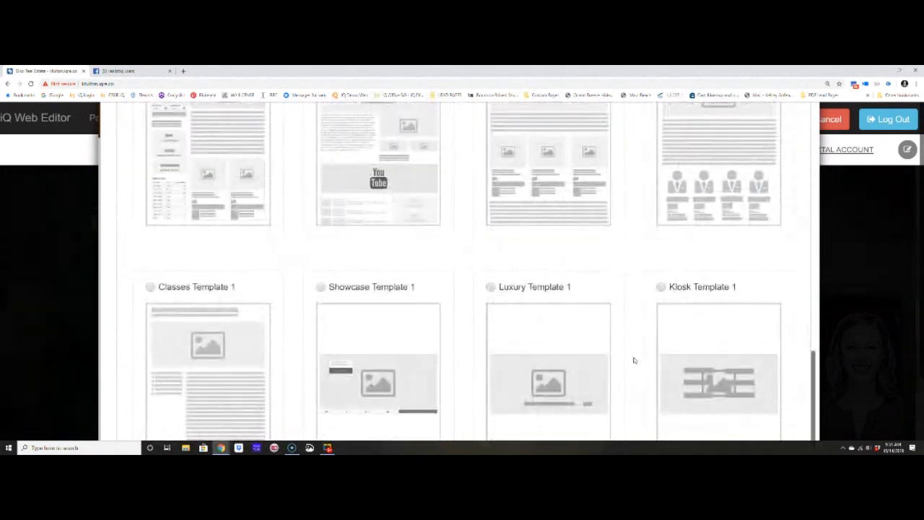
pyautogui.scroll(-3, 634, 359)
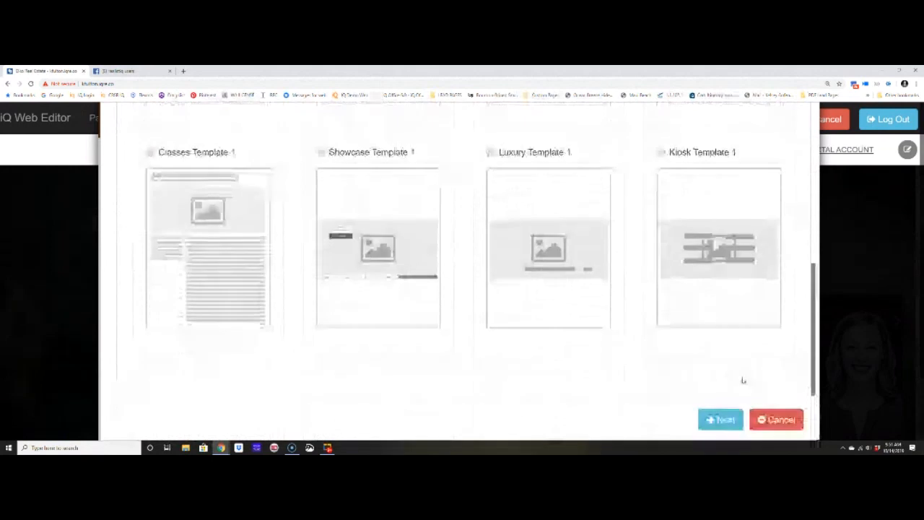
pyautogui.click(723, 420)
# Step: Name the new page "Investor Property Page" and title it "Great Investment Opportunities"
pyautogui.scroll(3, 617, 405)
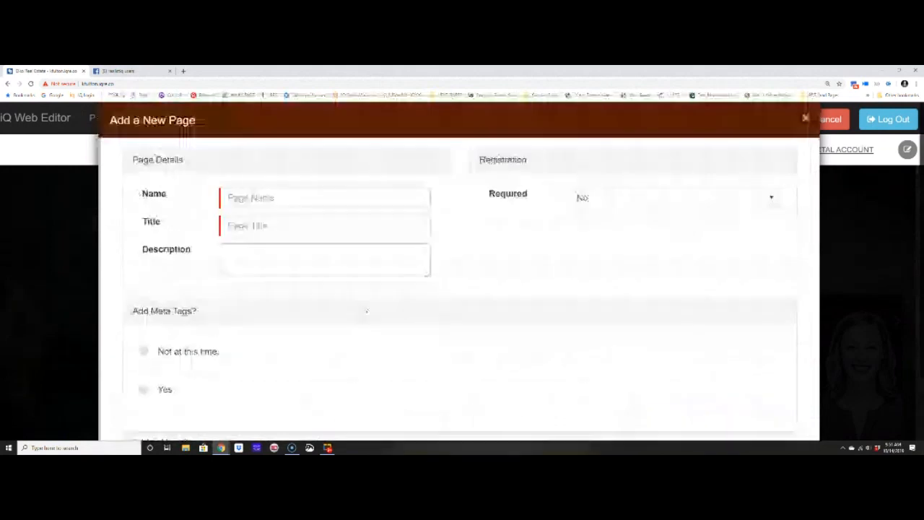
pyautogui.click(284, 202)
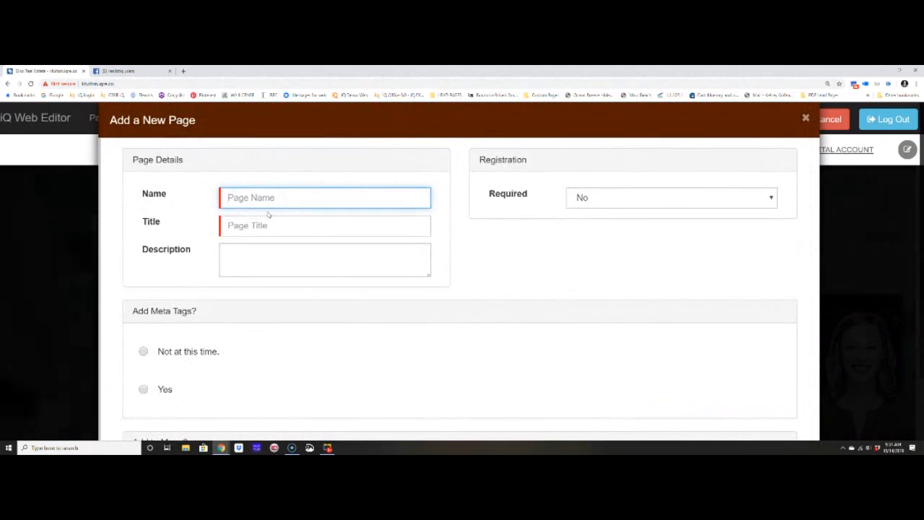
pyautogui.write('Investor Property Page')
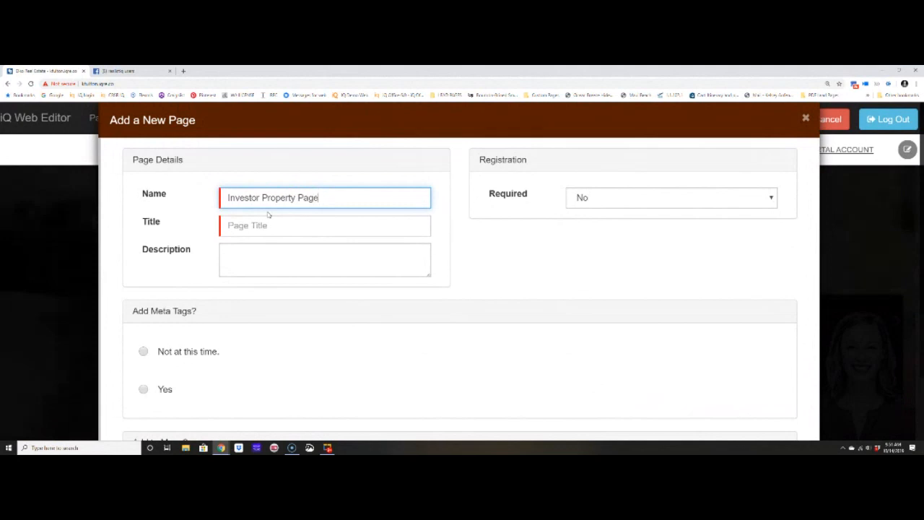
pyautogui.click(292, 226)
pyautogui.write('Great Investment Opportunities')
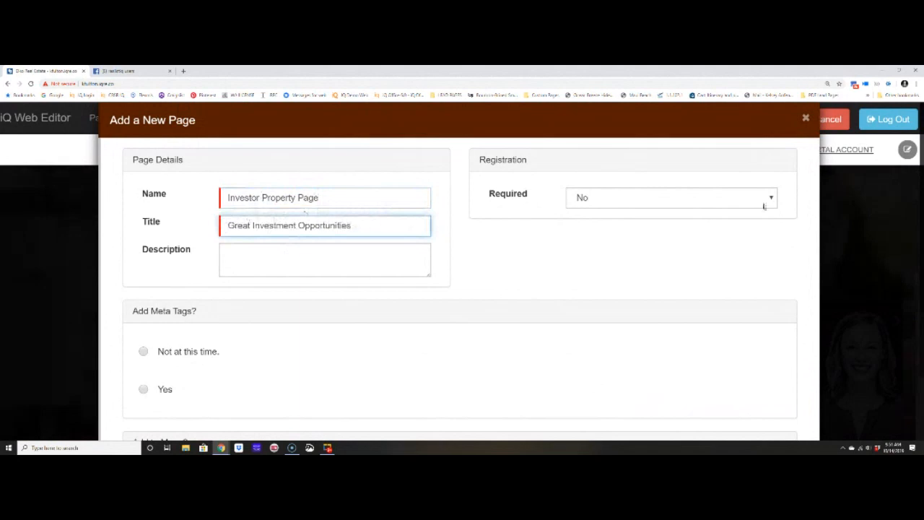
# Step: Review the options for requiring registration on the new page, leaving it at No
pyautogui.moveTo(477, 159); pyautogui.dragTo(557, 163)
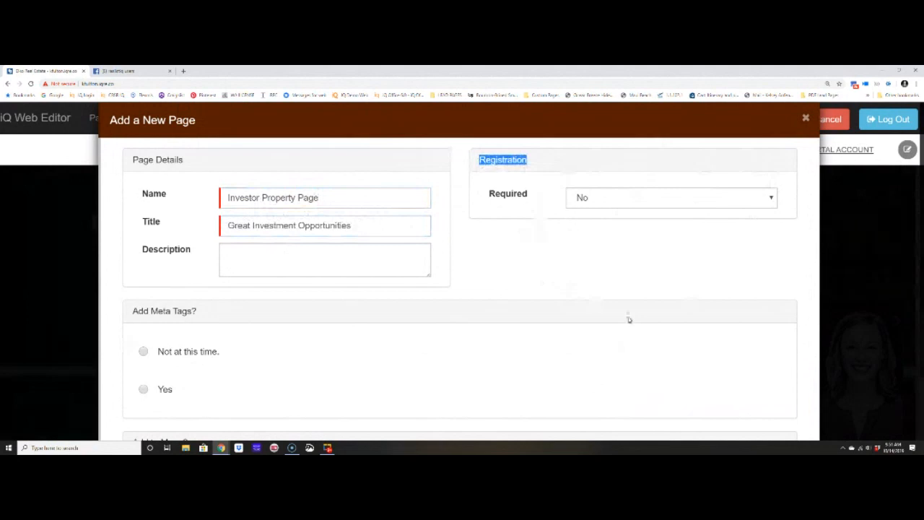
pyautogui.click(625, 198)
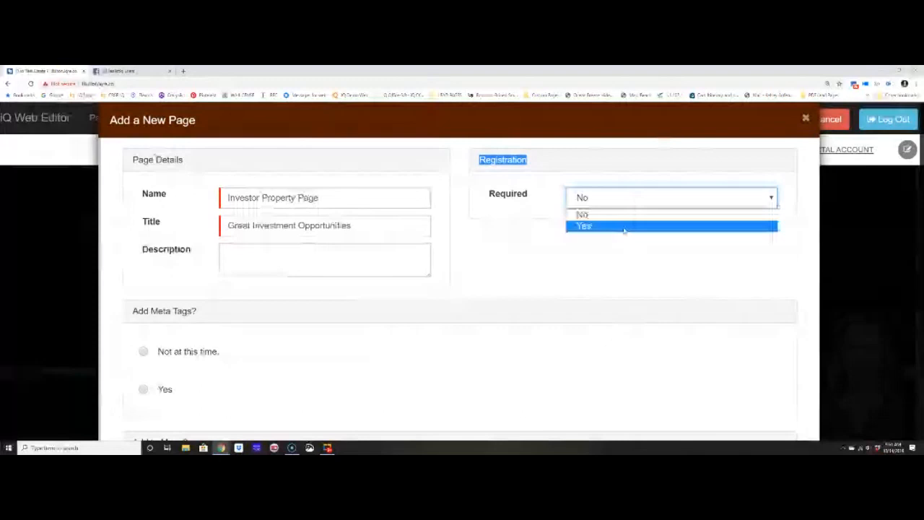
pyautogui.click(526, 218)
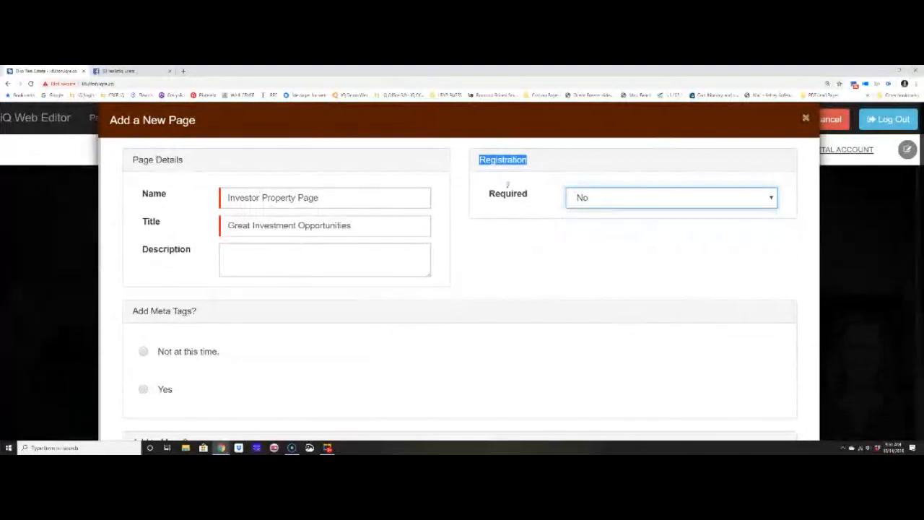
# Step: Create the new page with the entered details and save it
pyautogui.scroll(-1, 694, 258)
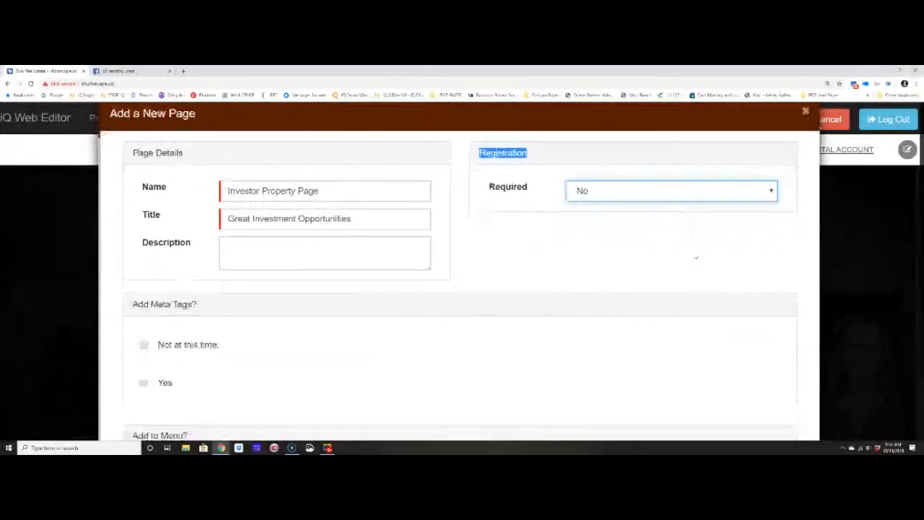
pyautogui.scroll(-3, 696, 258)
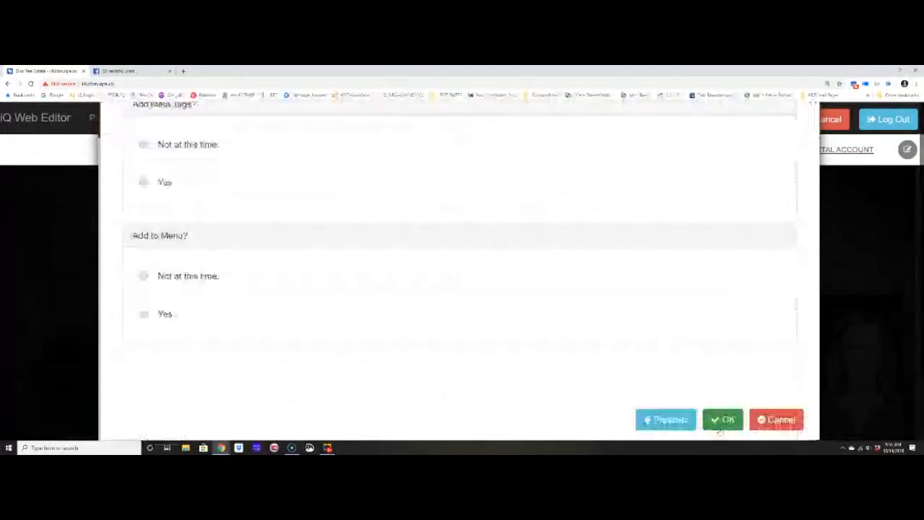
pyautogui.click(721, 424)
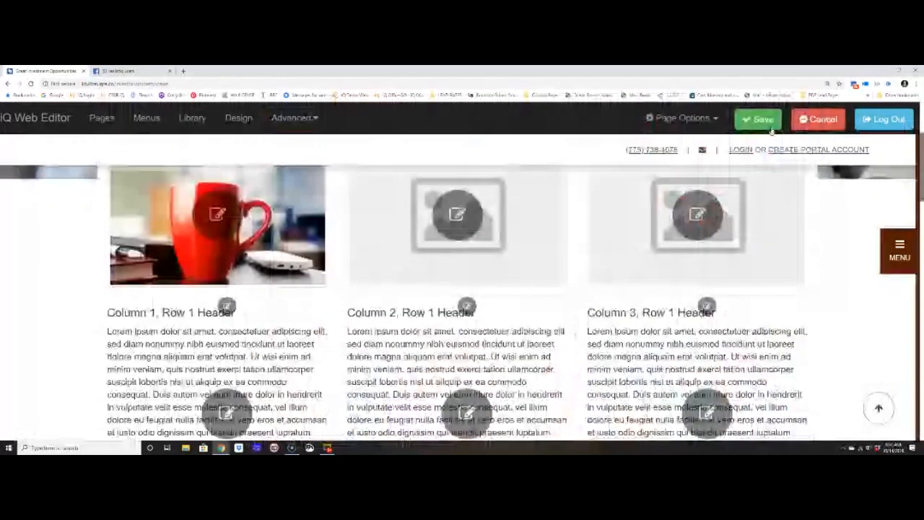
pyautogui.click(769, 121)
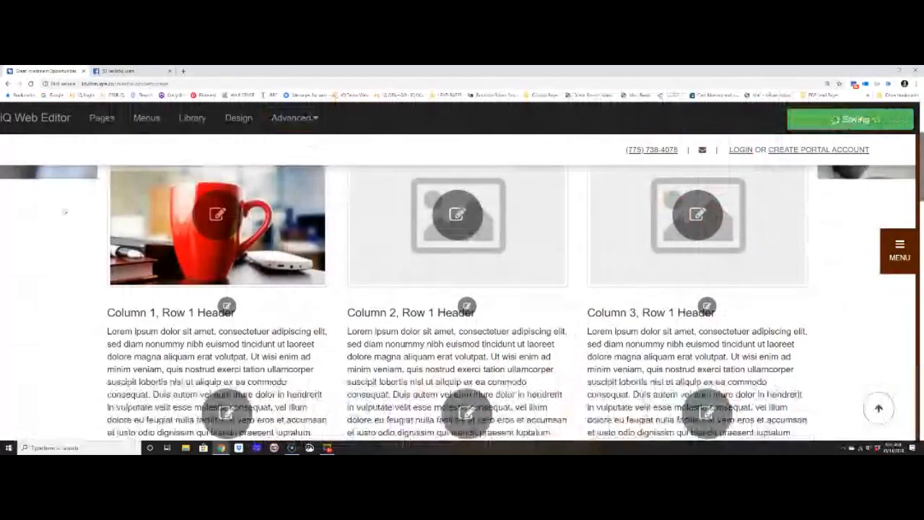
# Step: Replace the Column 1, Row 1 body placeholder text with "This is a great opportunity with lots of upswing on the rents."
pyautogui.click(225, 306)
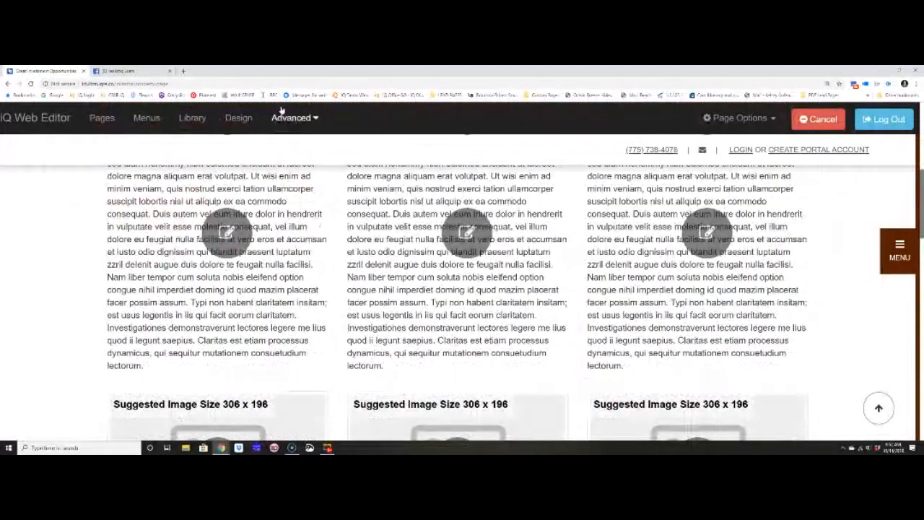
pyautogui.click(226, 231)
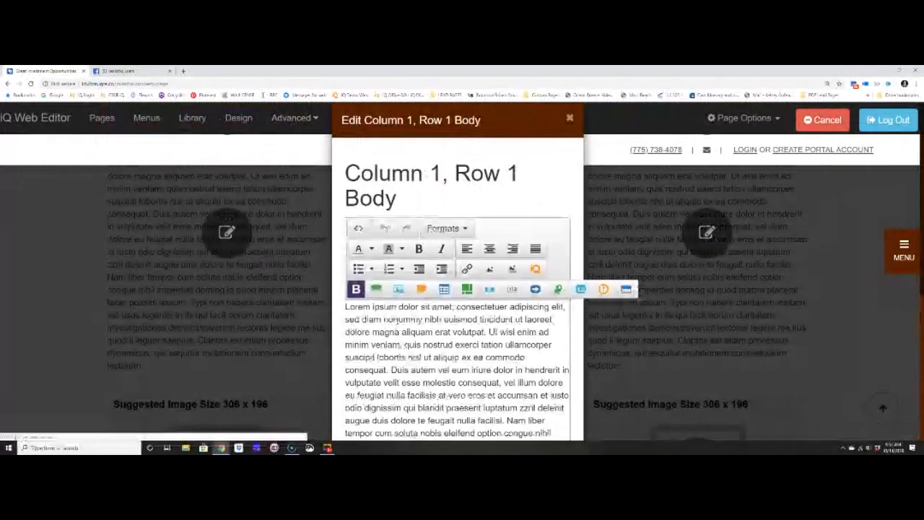
pyautogui.hotkey('ctrl', 'a')
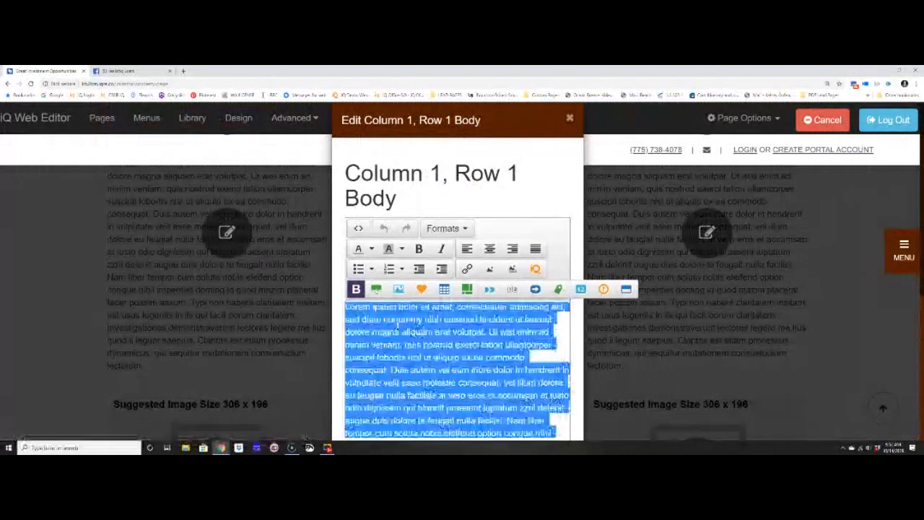
pyautogui.write('This is a great oppo')
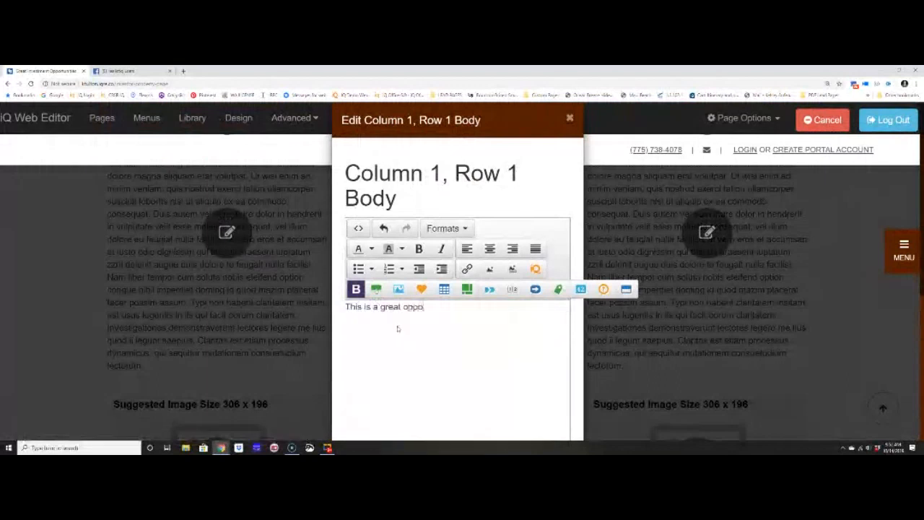
pyautogui.write('rtunity with lots of upswind')
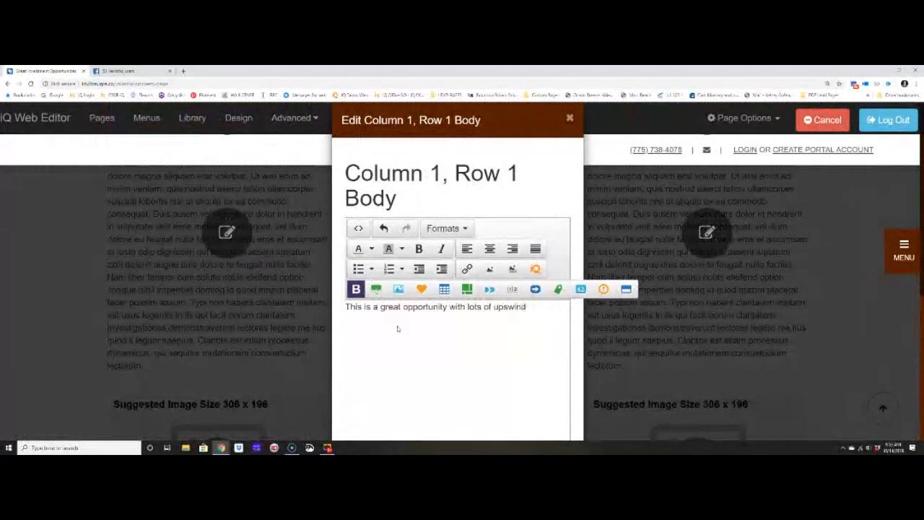
pyautogui.press('BackSpace')
pyautogui.write('g on the rents.')
# Step: Add "Cap rate is xyz. CLICK HERE to learn more" to the body text and open the link settings for "CLICK HERE"
pyautogui.write('Cap rate is xyz.  CLICK HERE TO')
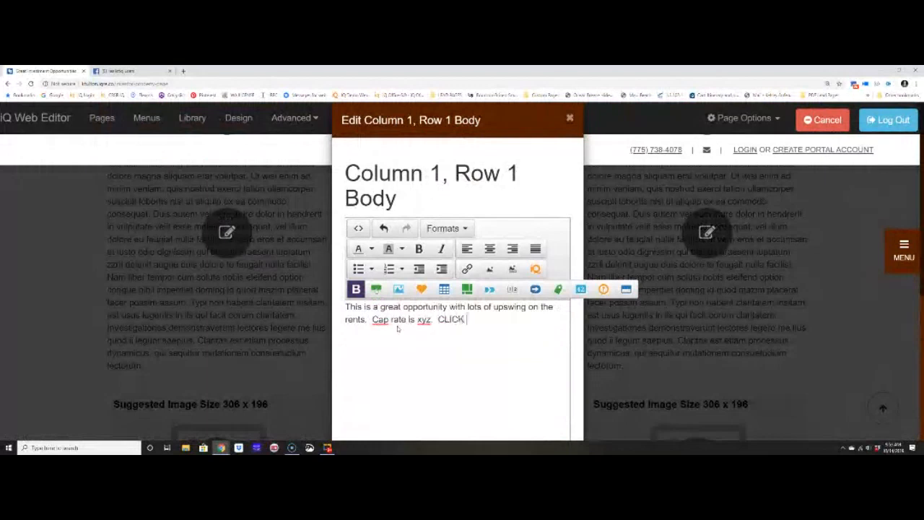
pyautogui.press('BackSpace')
pyautogui.press('BackSpace')
pyautogui.write('to learn more')
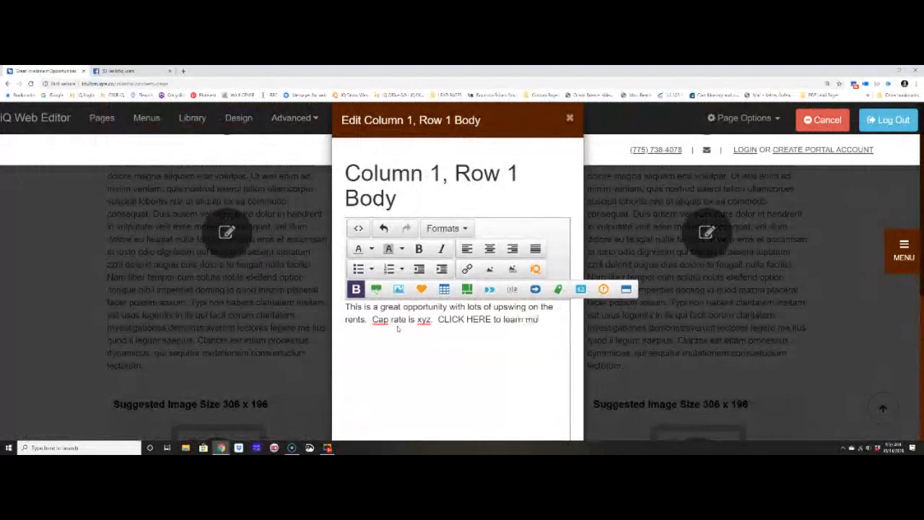
pyautogui.moveTo(493, 319); pyautogui.dragTo(438, 319)
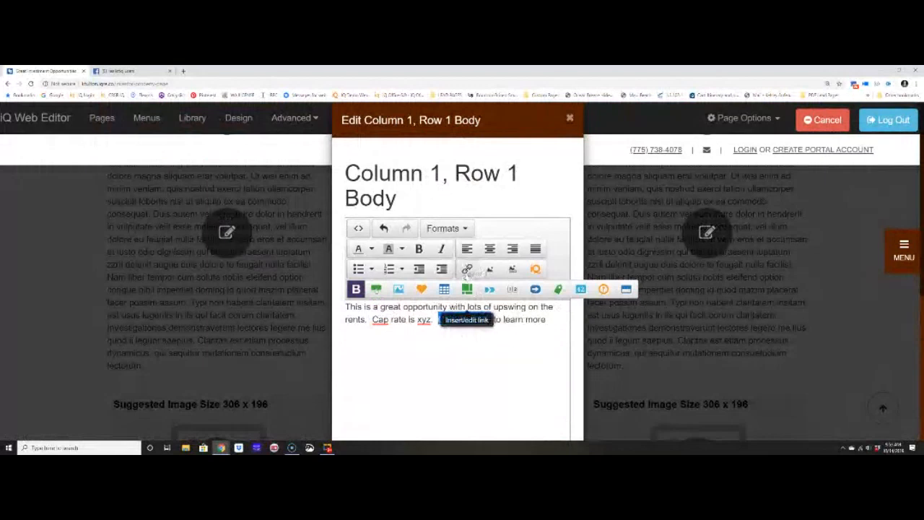
pyautogui.click(467, 269)
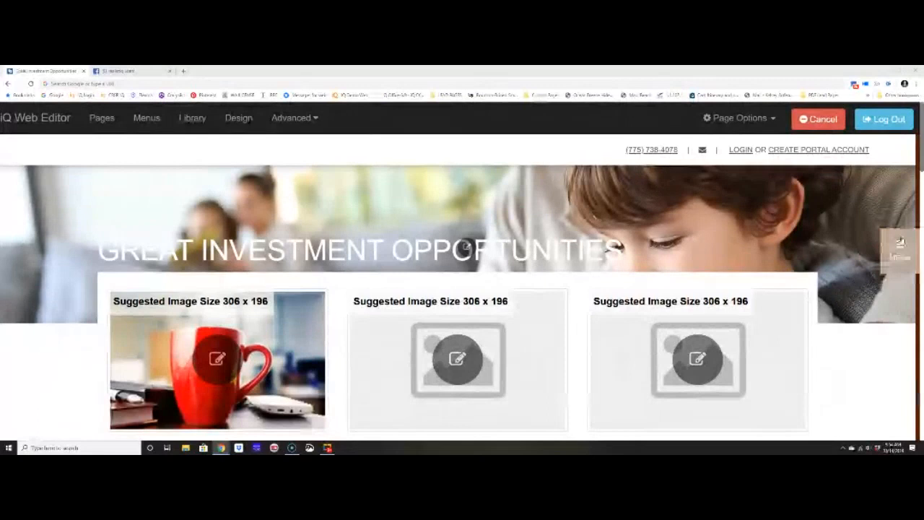
# Step: Examine the entries in the site's navigation menu from the new investor page and reload the page
pyautogui.click(899, 249)
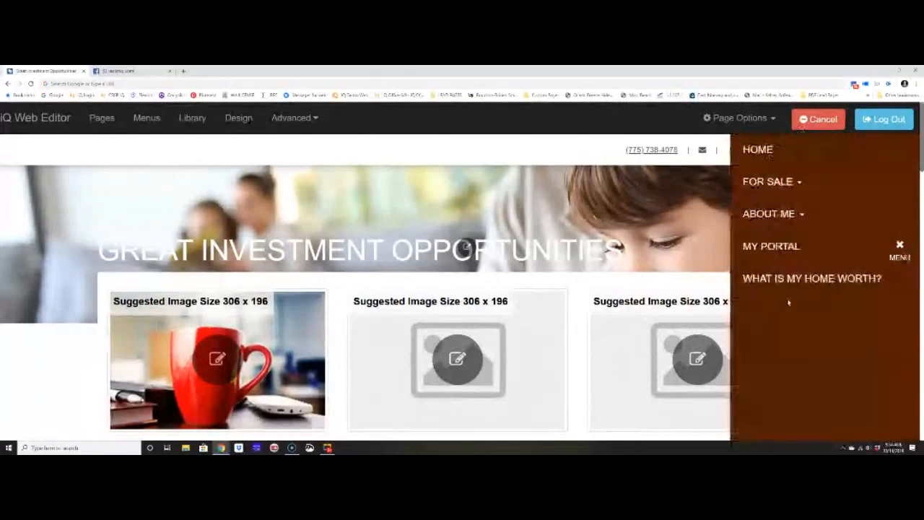
pyautogui.click(899, 249)
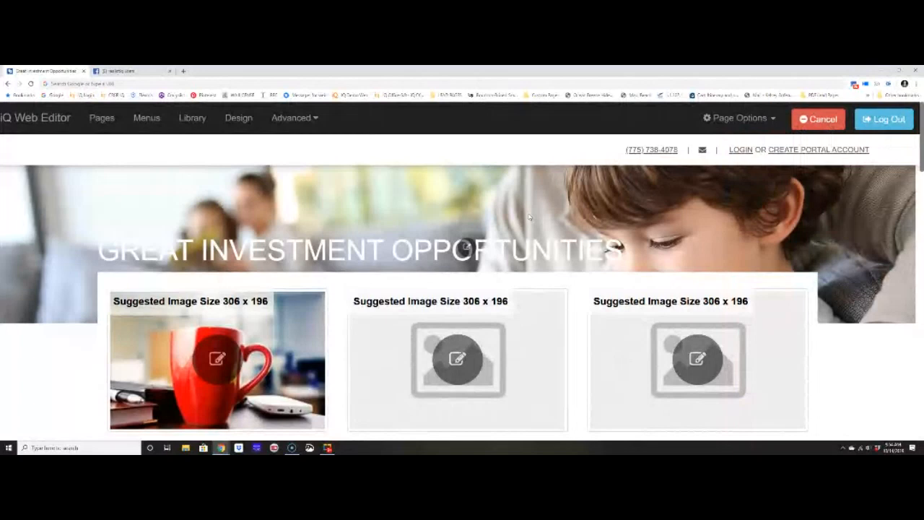
pyautogui.click(203, 94)
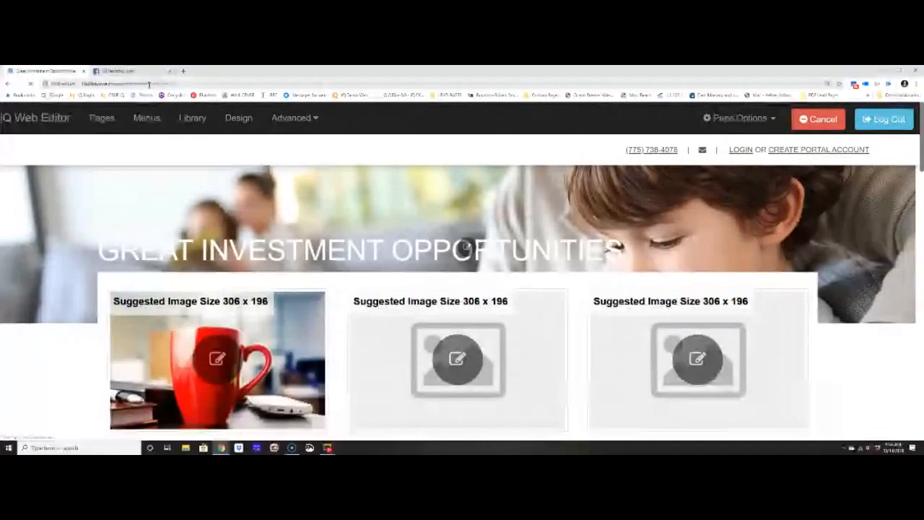
pyautogui.click(89, 85)
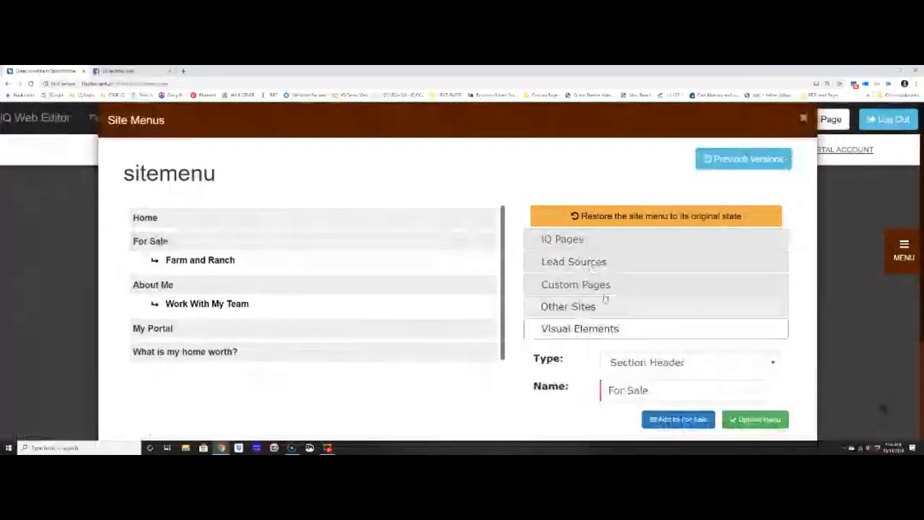
# Step: Add the custom investor property page to the site menu under For Sale with the name "Investor Specials"
pyautogui.click(605, 289)
pyautogui.click(678, 318)
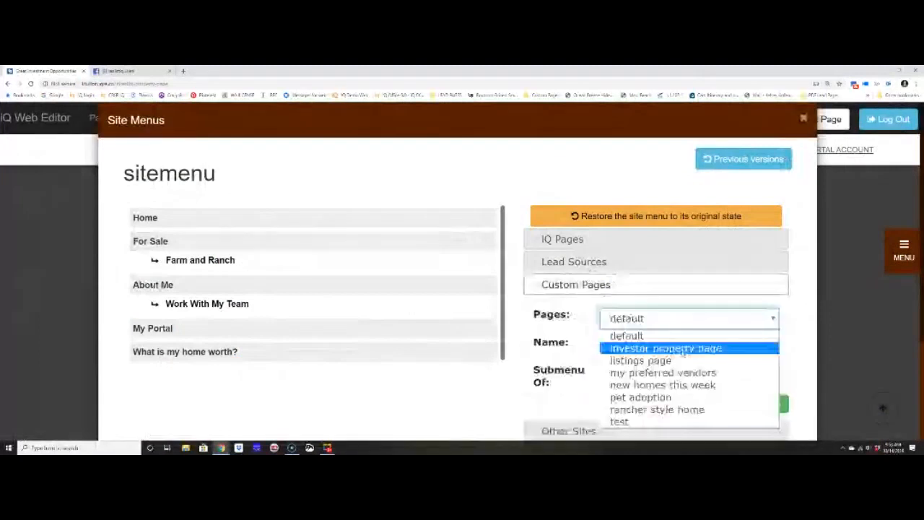
pyautogui.click(682, 349)
pyautogui.click(663, 347)
pyautogui.write('Inv')
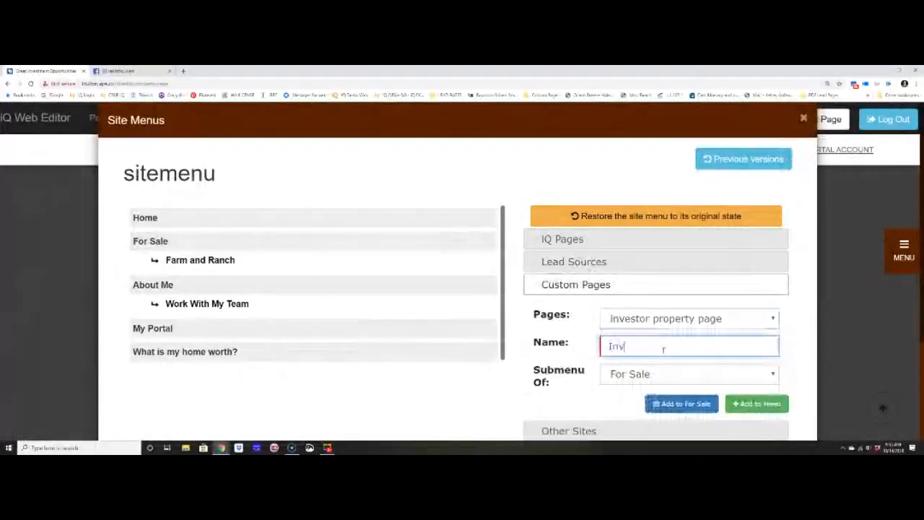
pyautogui.write('estor Specials')
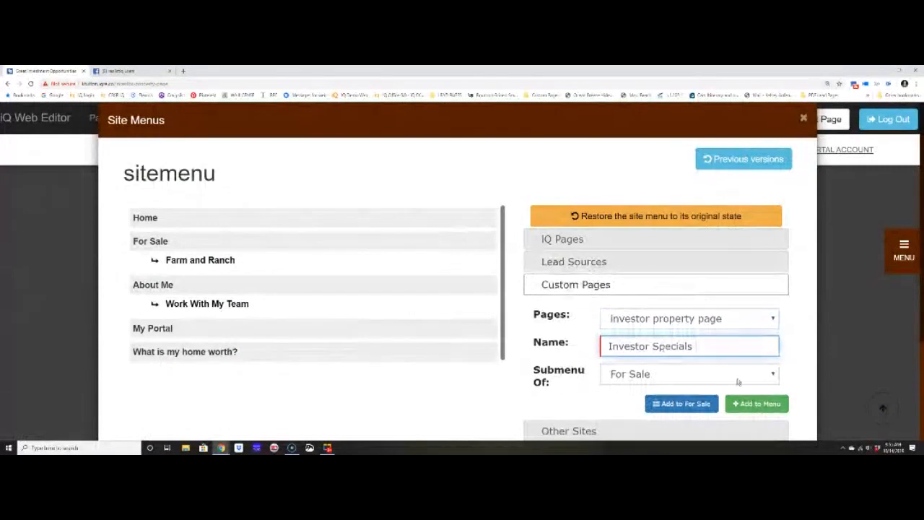
pyautogui.click(697, 408)
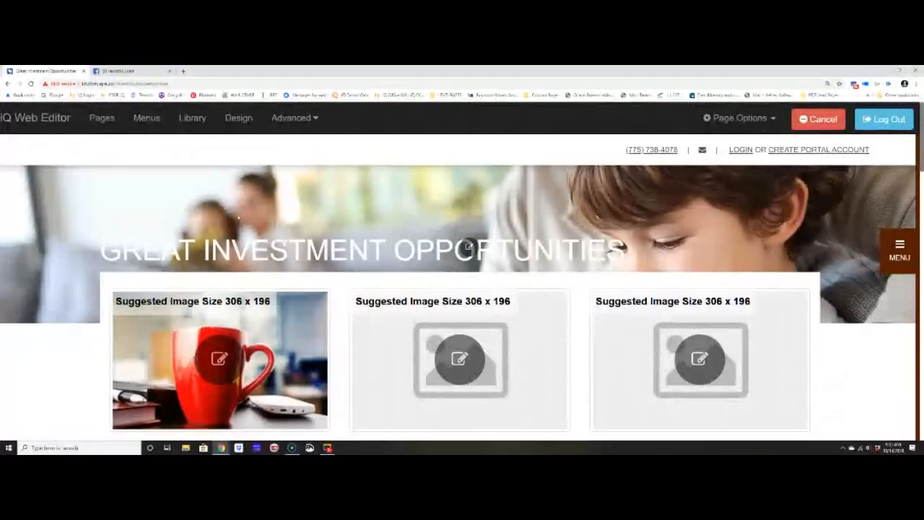
# Step: Look over the blank form for creating an additional site menu, and close it without entering a name
pyautogui.click(147, 125)
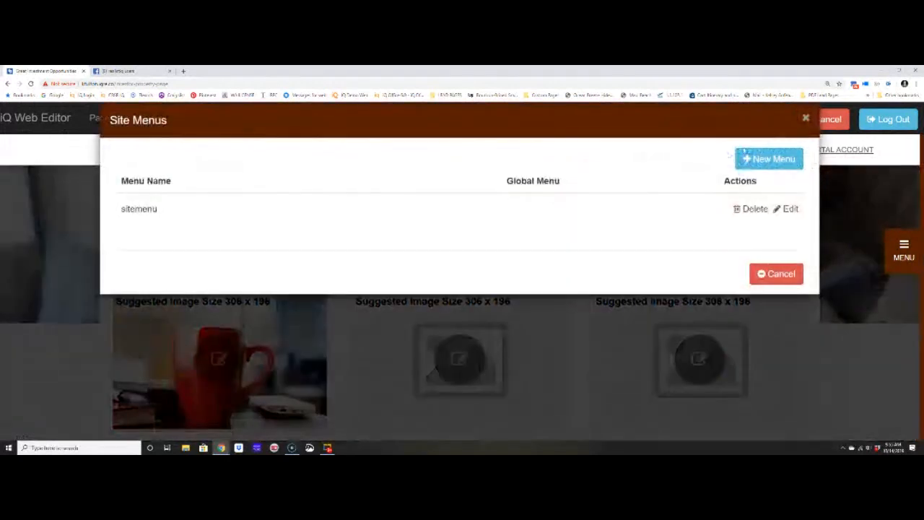
pyautogui.click(742, 154)
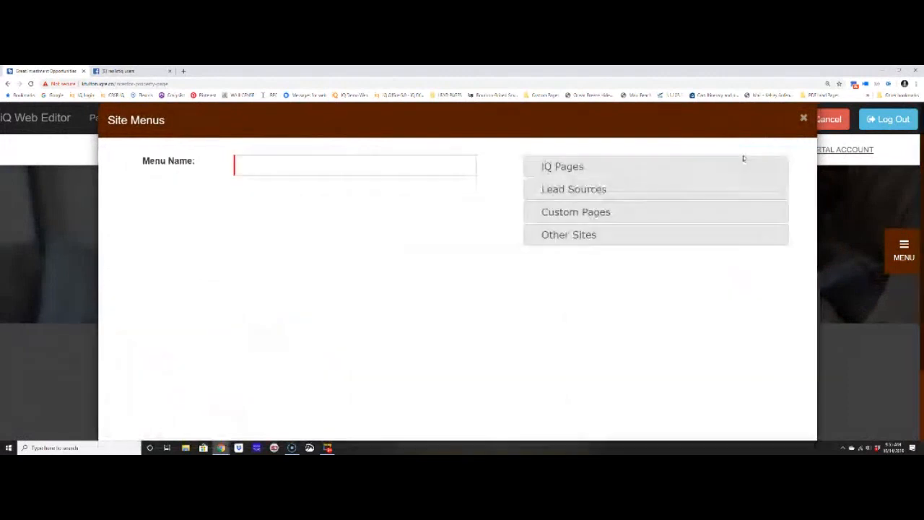
pyautogui.click(385, 163)
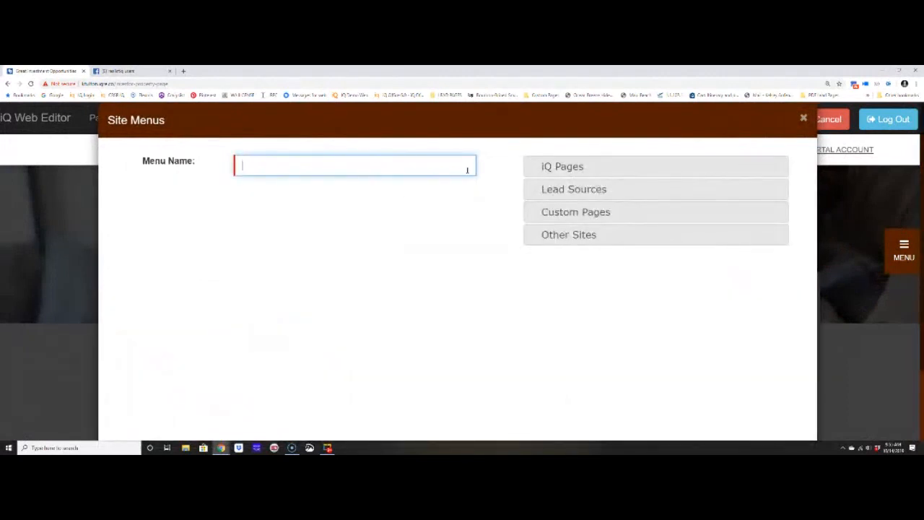
pyautogui.click(803, 118)
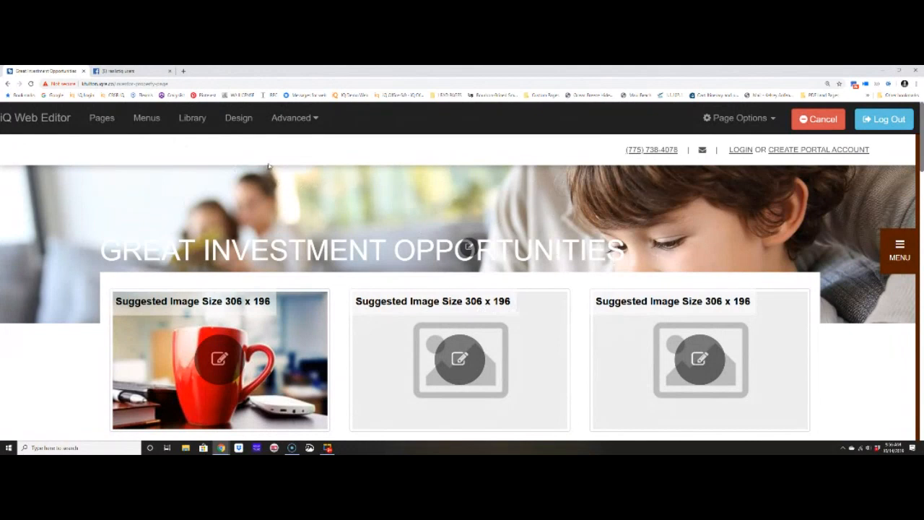
# Step: Try to delete the Investor Specials entry under For Sale in sitemenu, and close the menu editor
pyautogui.click(144, 118)
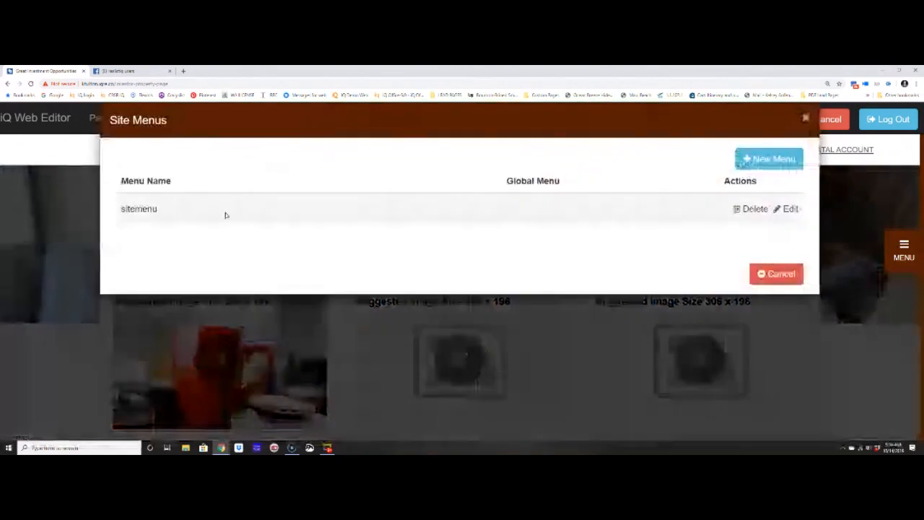
pyautogui.click(792, 209)
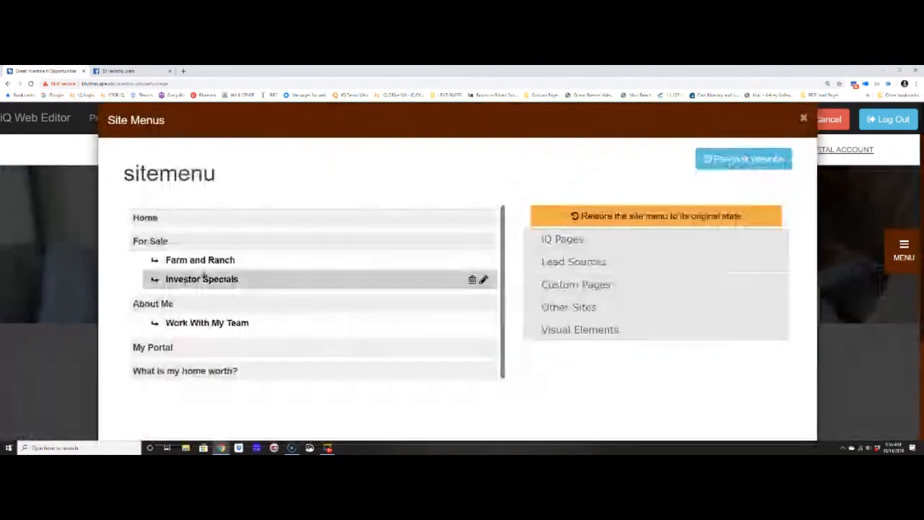
pyautogui.click(473, 282)
pyautogui.click(498, 124)
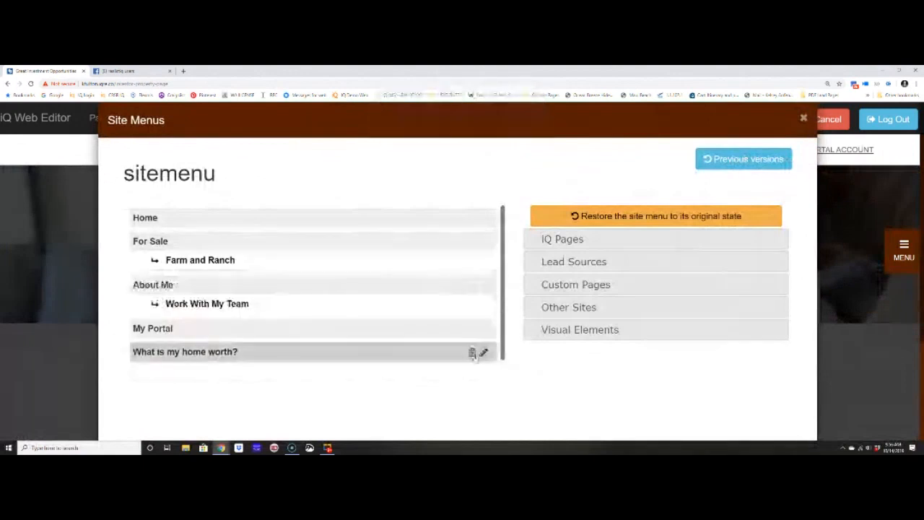
pyautogui.click(801, 122)
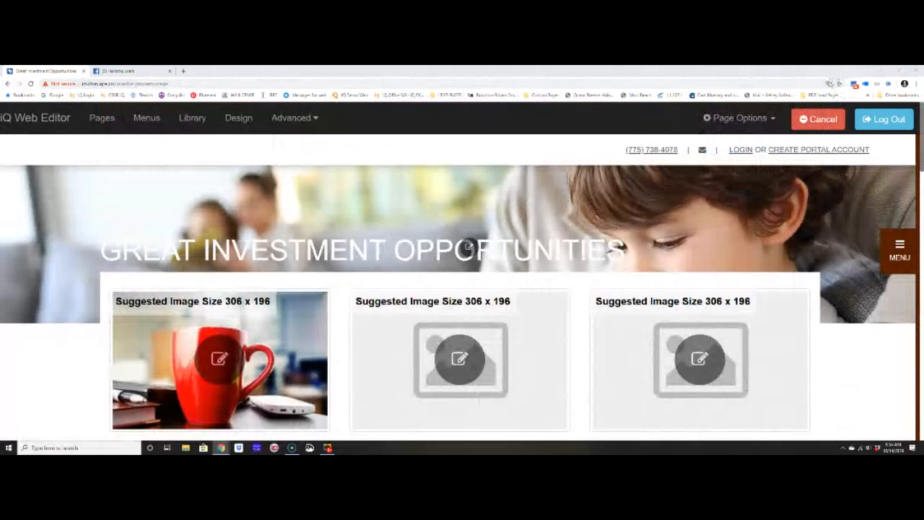
# Step: Bookmark the investor property page in the browser
pyautogui.click(840, 85)
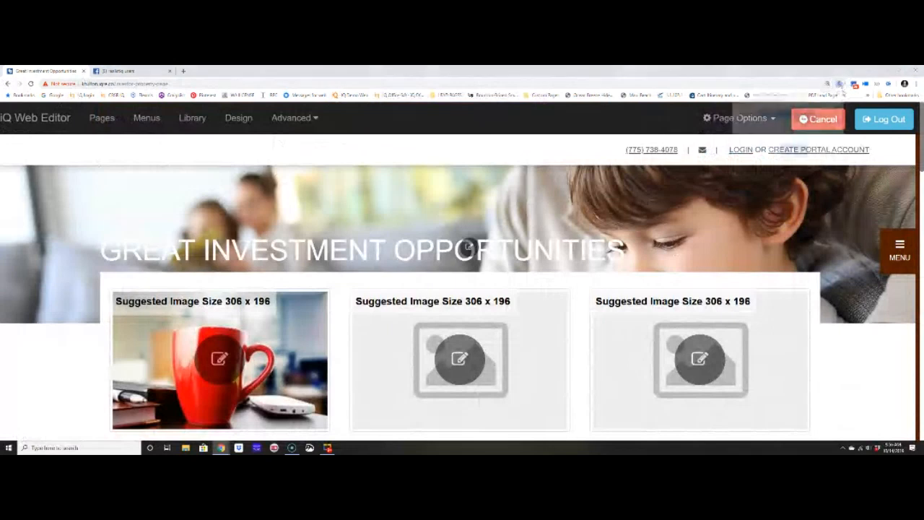
pyautogui.click(796, 150)
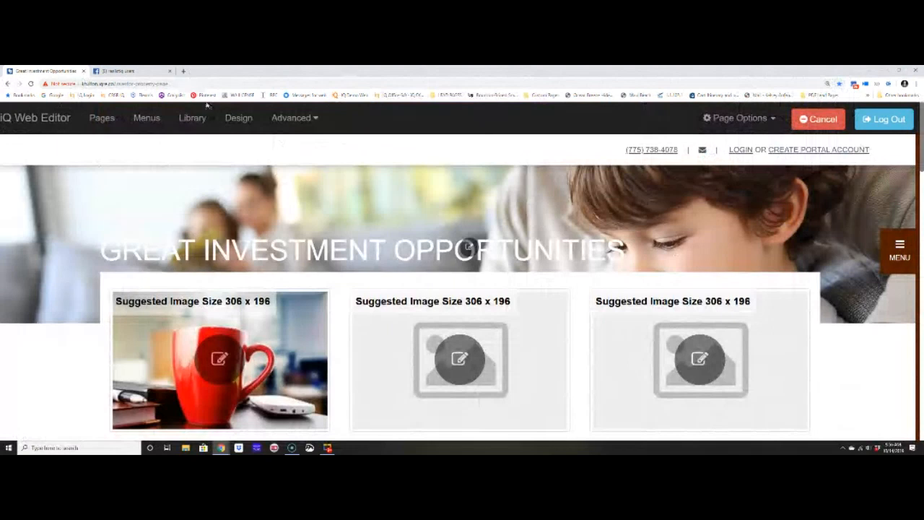
# Step: Reopen sitemenu for editing to review its entries and the custom page options, and close it without changes
pyautogui.click(150, 124)
pyautogui.click(790, 208)
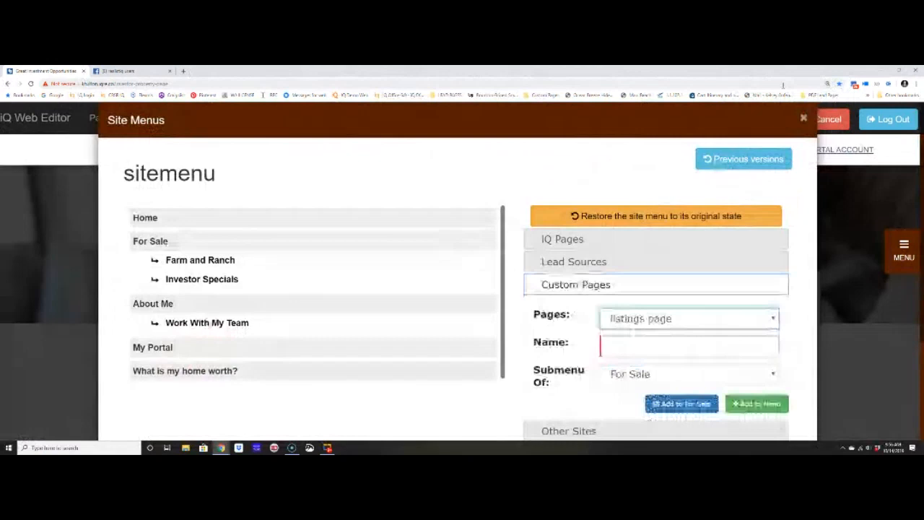
pyautogui.click(801, 120)
pyautogui.click(785, 209)
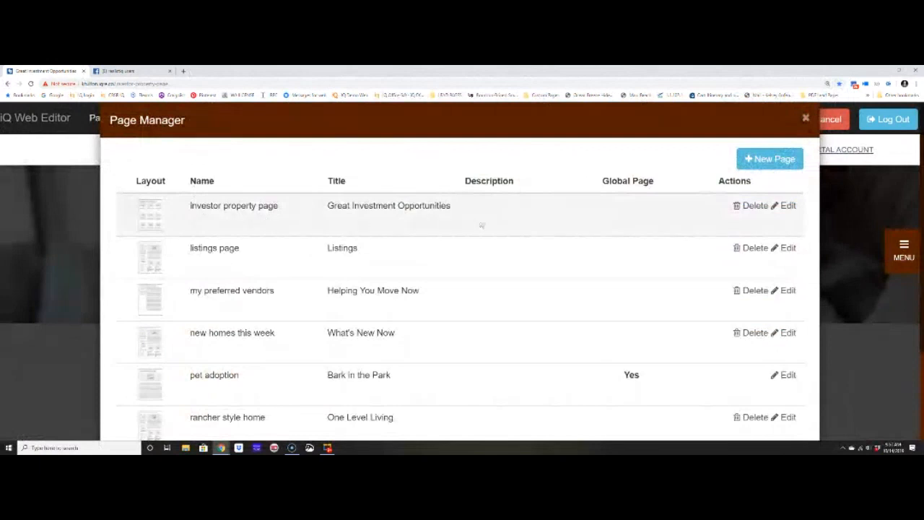
# Step: Delete the investor property page from the page manager, confirm the deletion, and close the manager
pyautogui.click(751, 206)
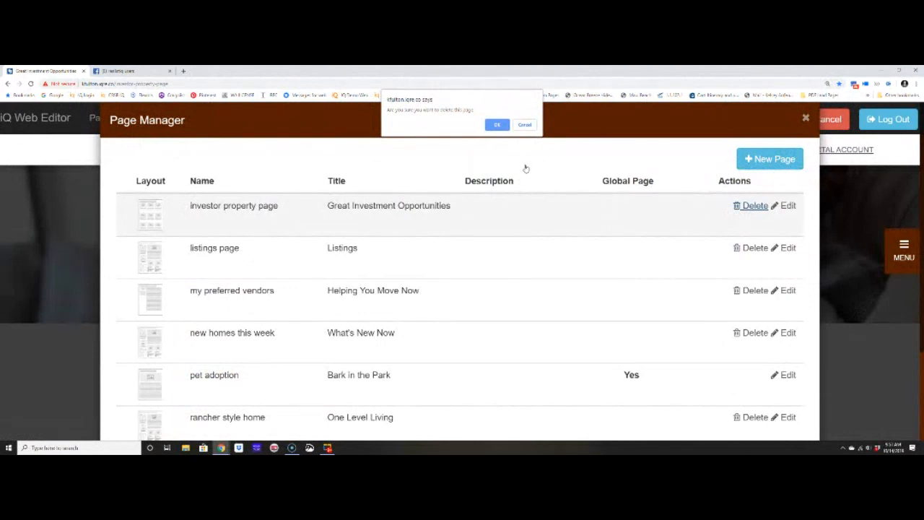
pyautogui.click(489, 126)
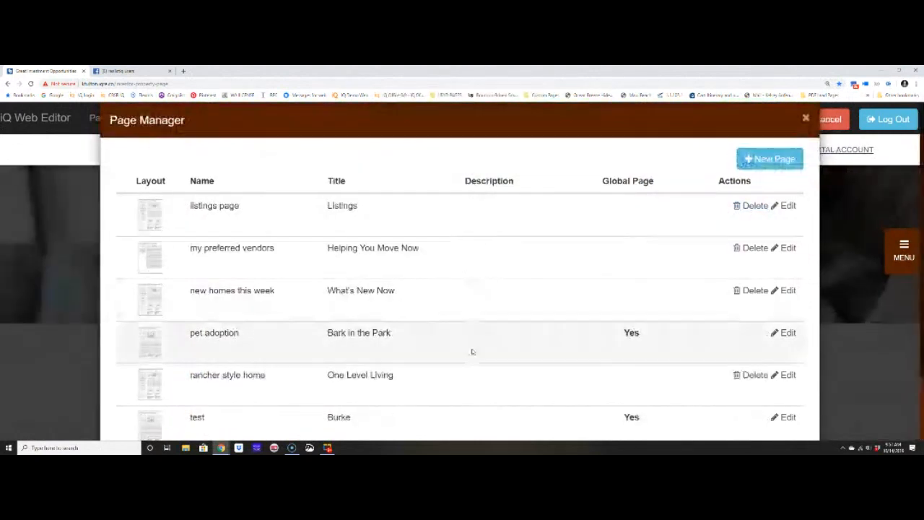
pyautogui.click(805, 118)
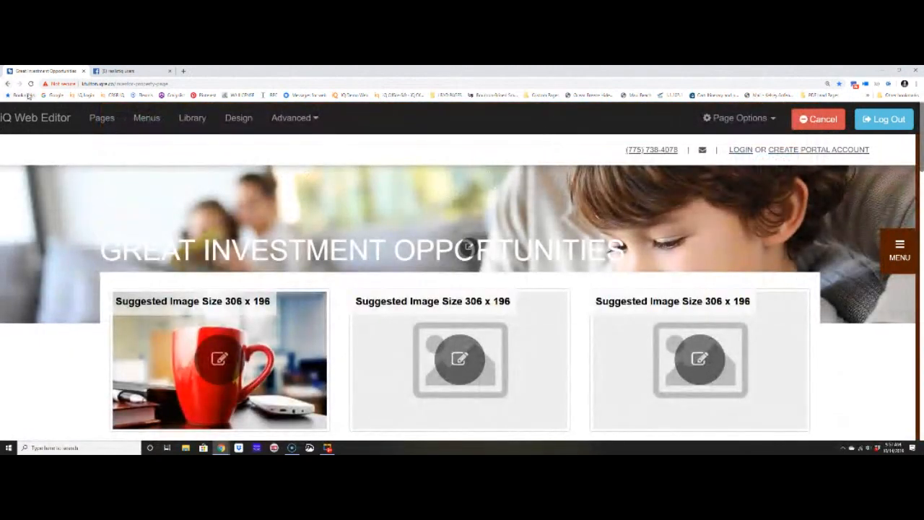
# Step: Review the list of custom pages in the page manager, closing and reopening it
pyautogui.click(90, 120)
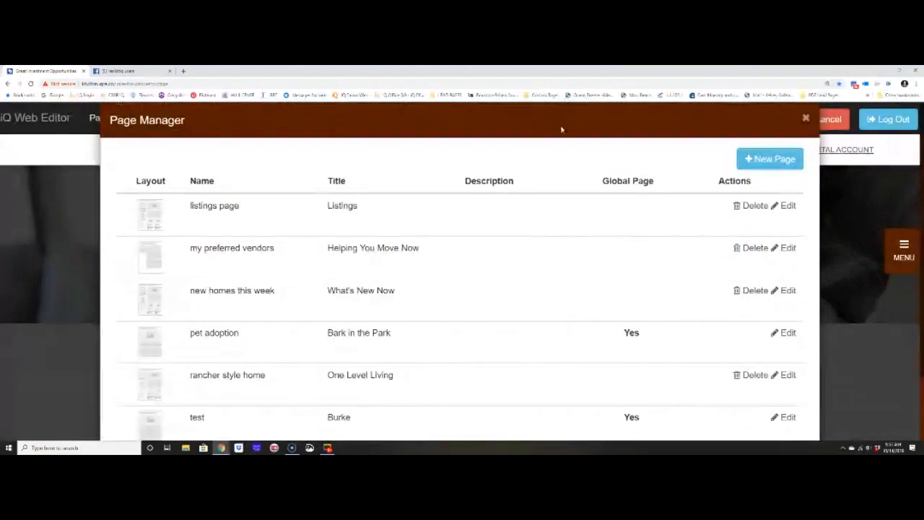
pyautogui.moveTo(801, 123); pyautogui.dragTo(805, 122)
pyautogui.click(806, 121)
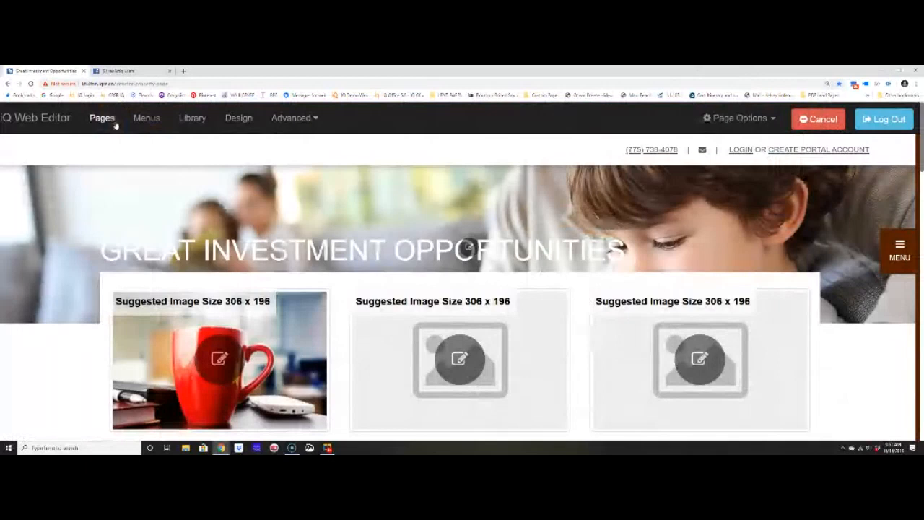
pyautogui.click(109, 120)
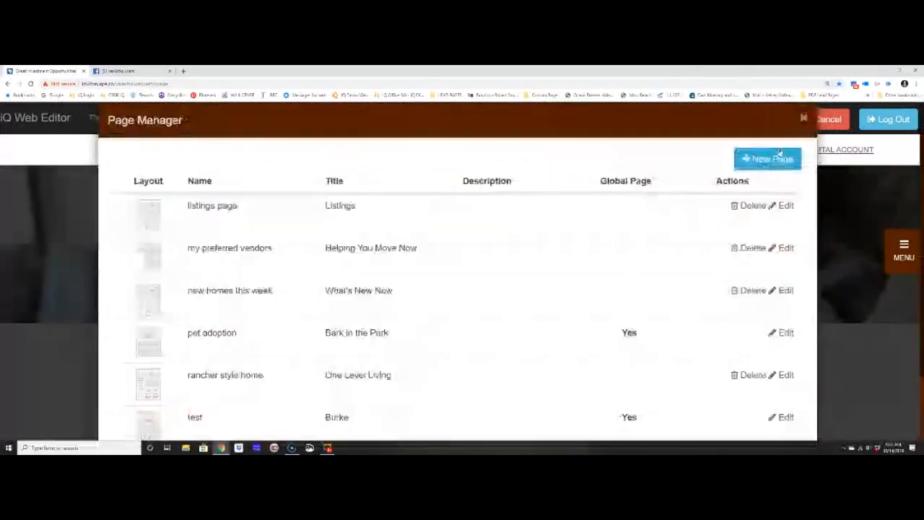
# Step: Start a new page from a dynamic page template and name it Greater Las Vegas Area
pyautogui.click(767, 158)
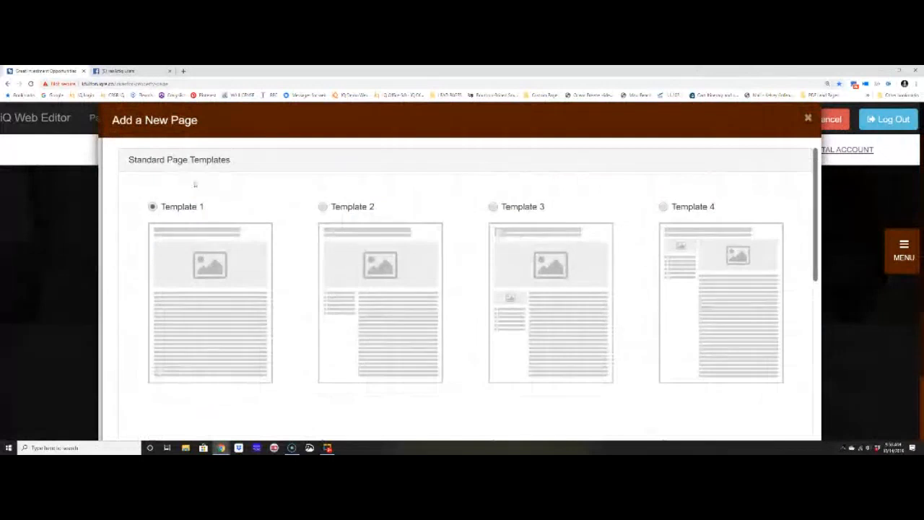
pyautogui.scroll(-5, 494, 207)
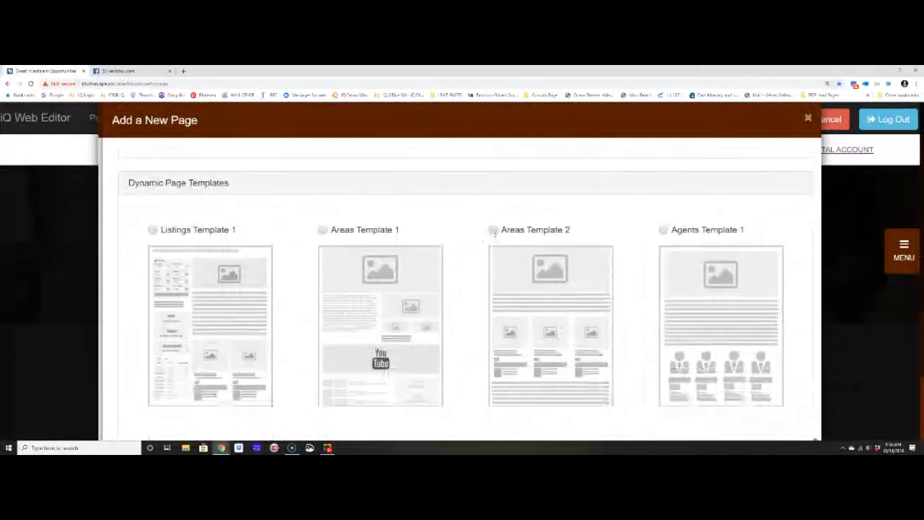
pyautogui.scroll(-10, 493, 232)
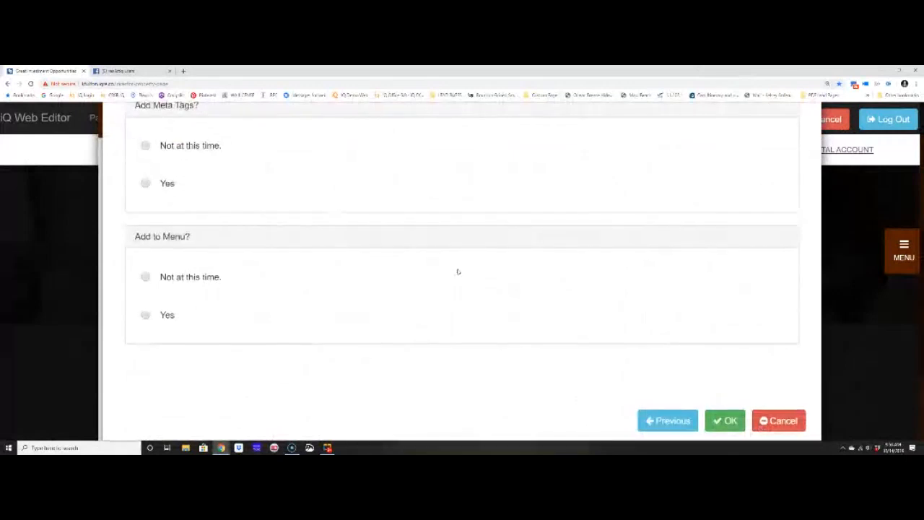
pyautogui.scroll(10, 457, 272)
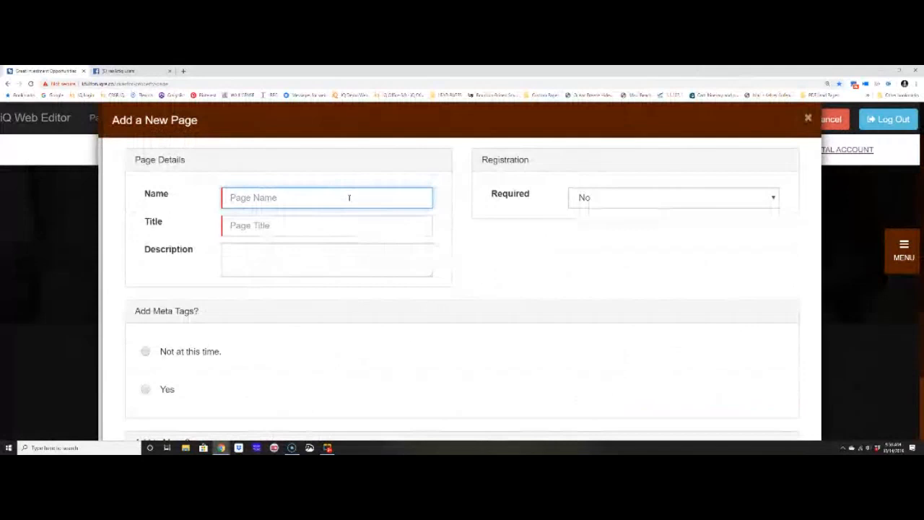
pyautogui.write('Greate')
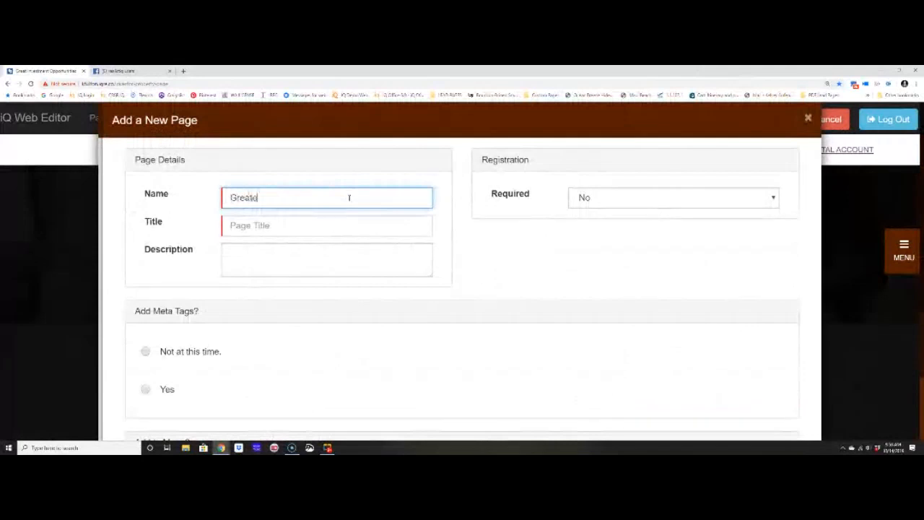
pyautogui.write('r Las Vegas Area')
pyautogui.press('Tab')
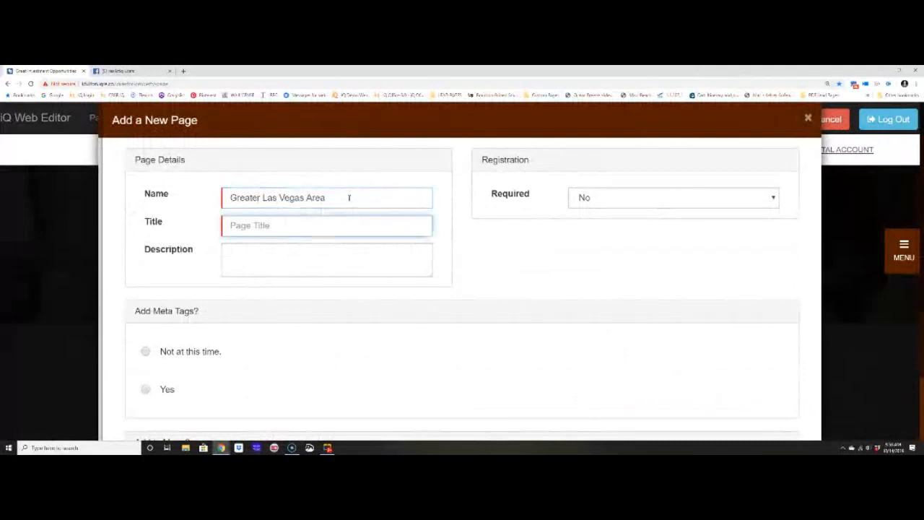
# Step: Title the new page "Not all glitter in the desert" and create it
pyautogui.write('Not all that')
pyautogui.press('BackSpace')
pyautogui.press('BackSpace')
pyautogui.press('BackSpace')
pyautogui.write('gi')
pyautogui.write('itter in the se')
pyautogui.press('BackSpace')
pyautogui.press('BackSpace')
pyautogui.write('des')
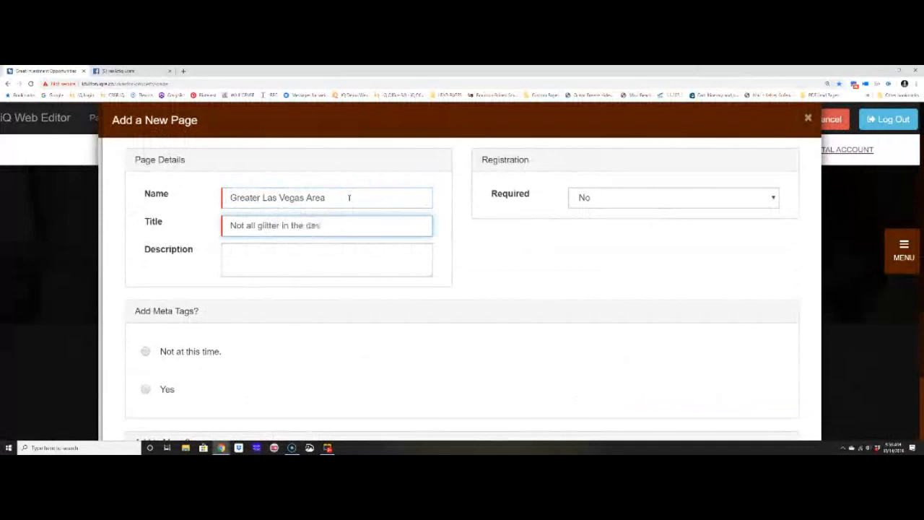
pyautogui.write('ert')
pyautogui.scroll(-3, 736, 426)
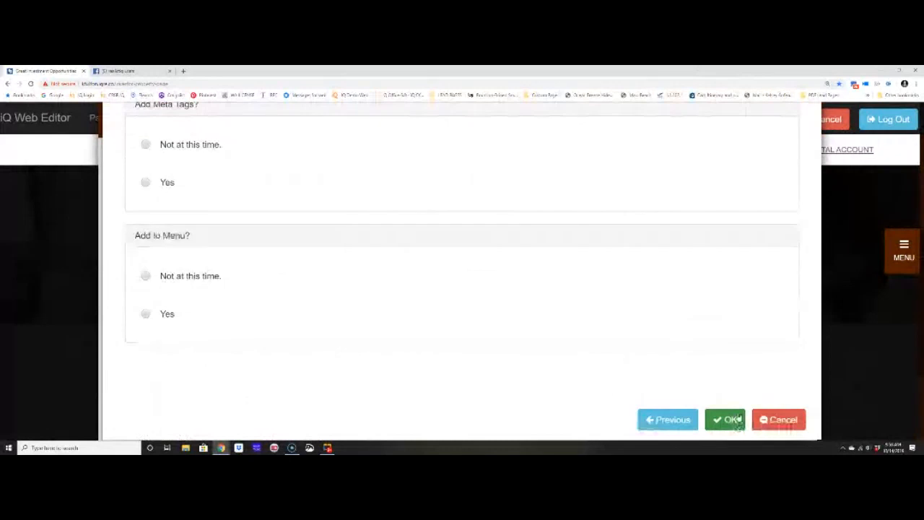
pyautogui.click(725, 419)
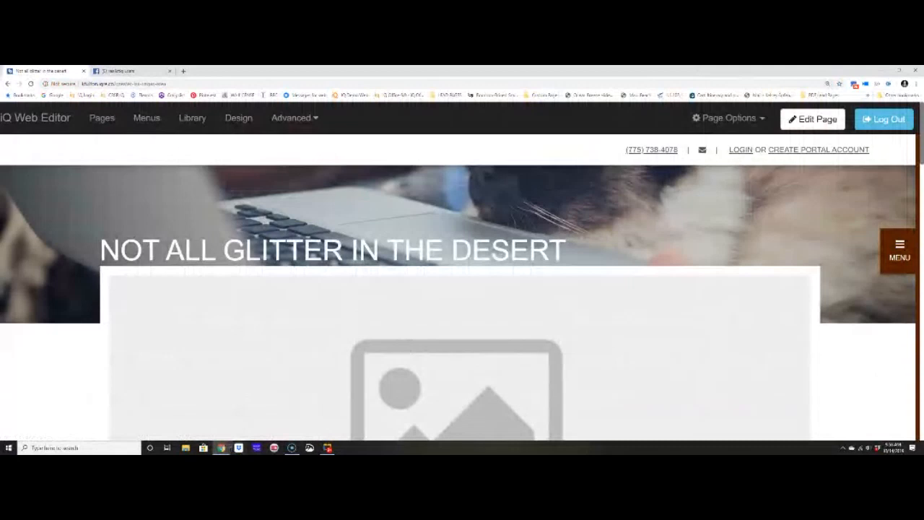
# Step: Edit the new page's listing criteria to show company listings first and not only the agent's own properties
pyautogui.click(791, 117)
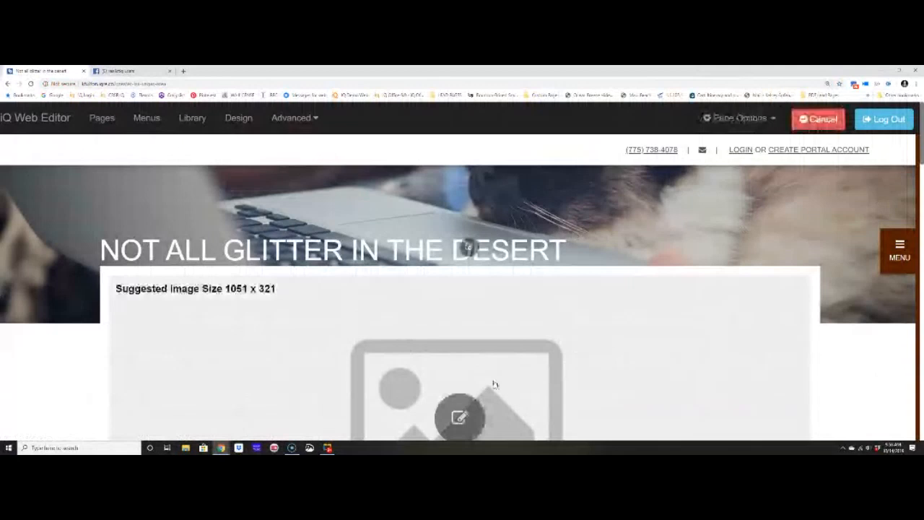
pyautogui.scroll(-3, 494, 384)
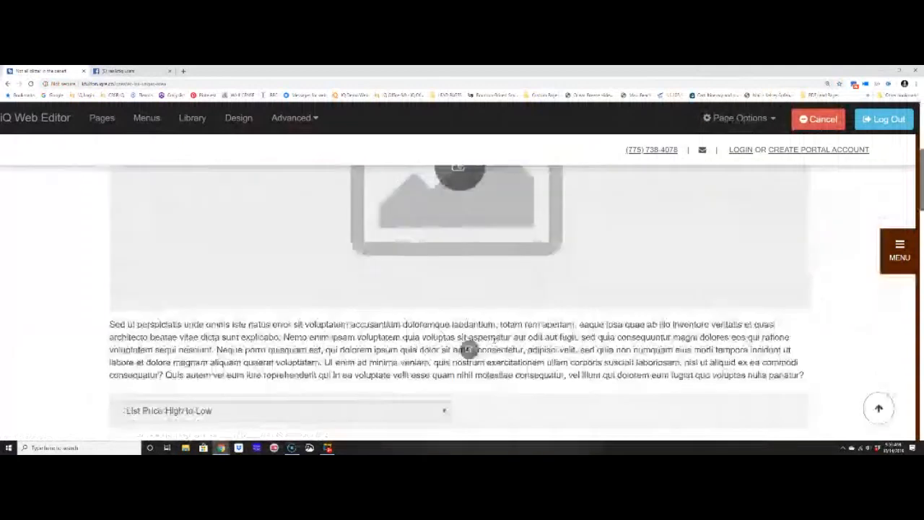
pyautogui.scroll(-4, 493, 342)
pyautogui.click(477, 337)
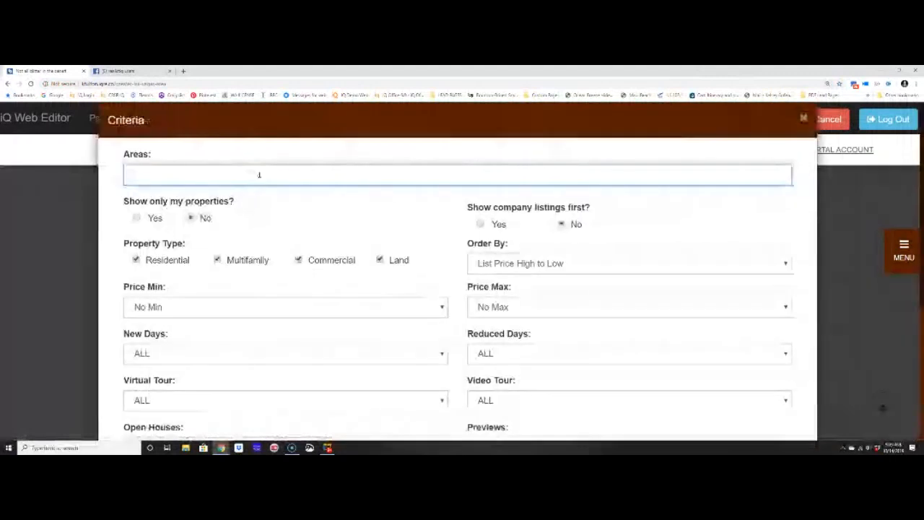
pyautogui.click(136, 218)
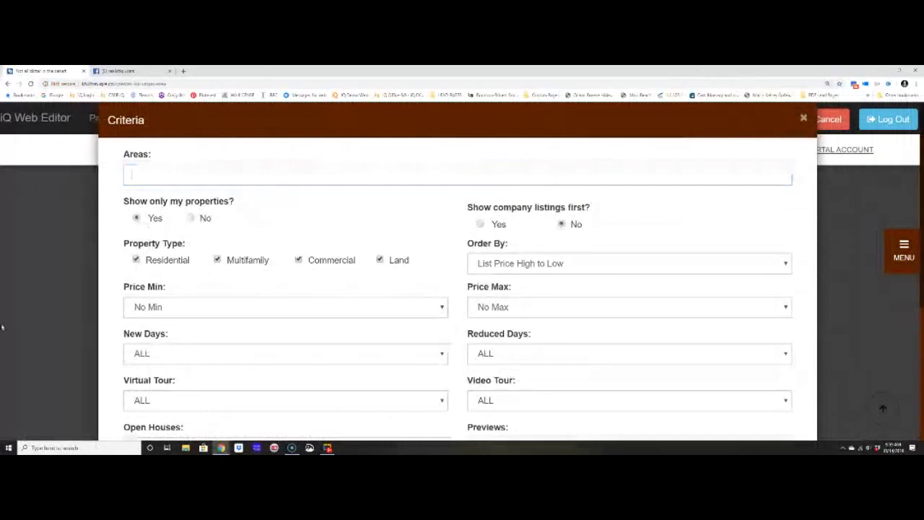
pyautogui.click(480, 225)
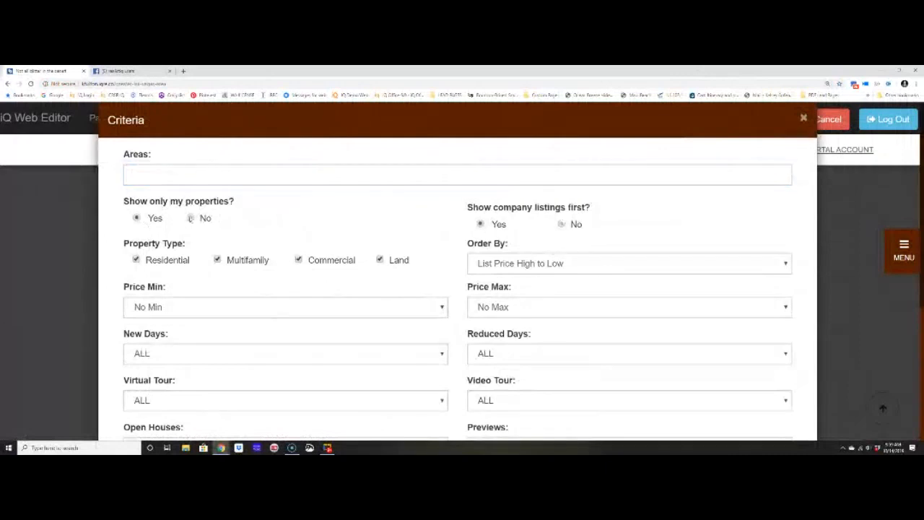
pyautogui.click(190, 217)
# Step: Enter elko as the area in the listing criteria and dismiss the message
pyautogui.click(301, 178)
pyautogui.write('lk')
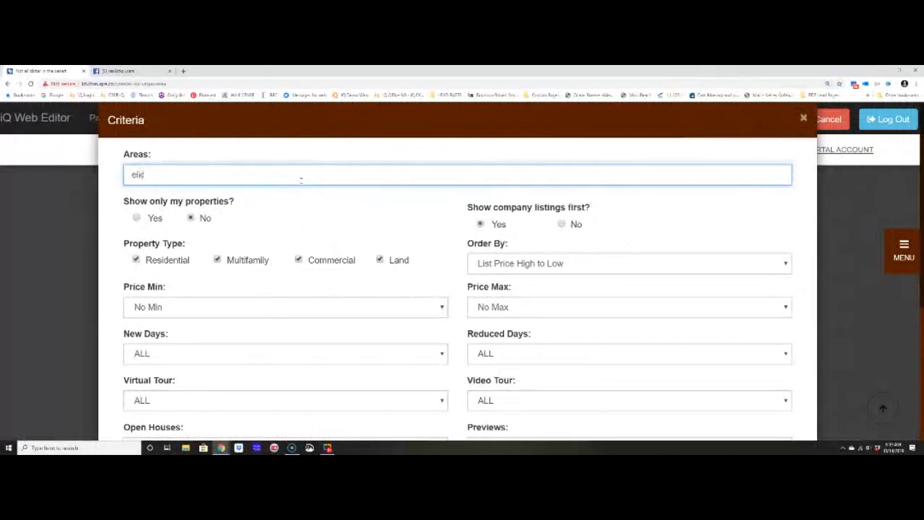
pyautogui.write('o')
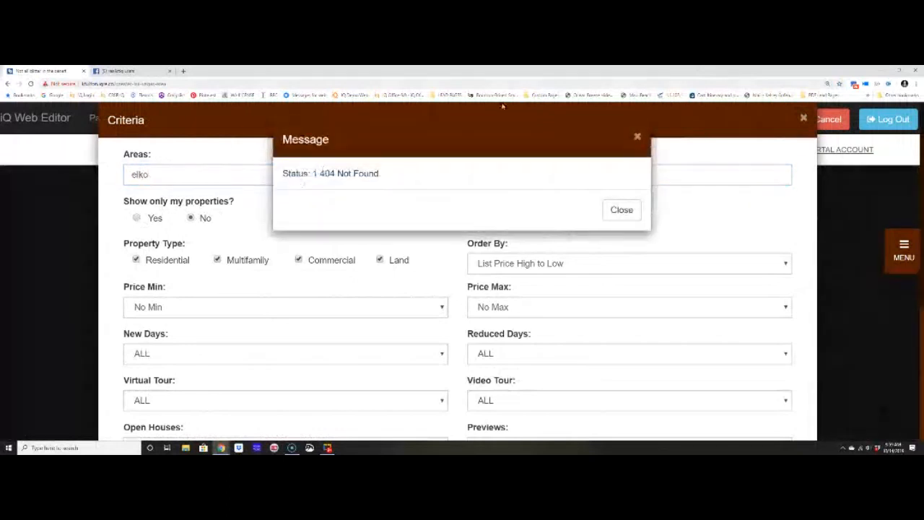
pyautogui.click(503, 106)
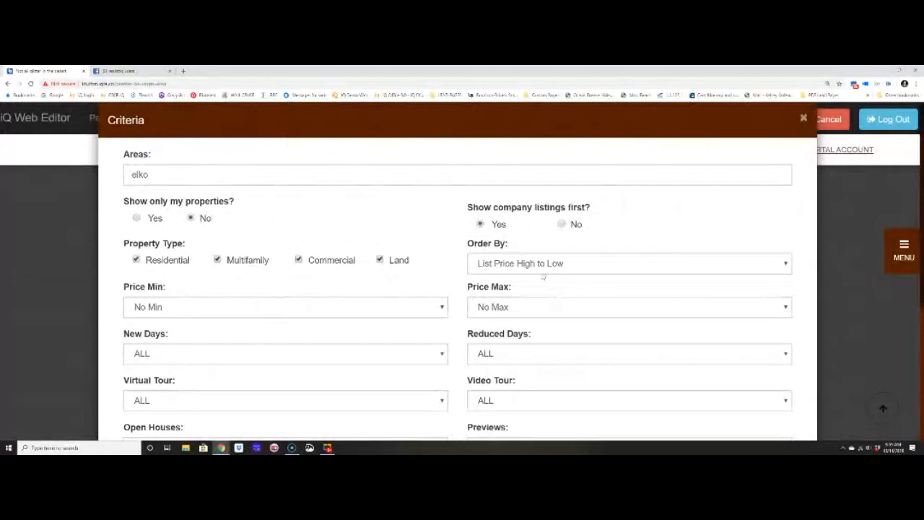
# Step: Set the number of properties to show to 36 and apply the listing criteria
pyautogui.scroll(-3, 355, 192)
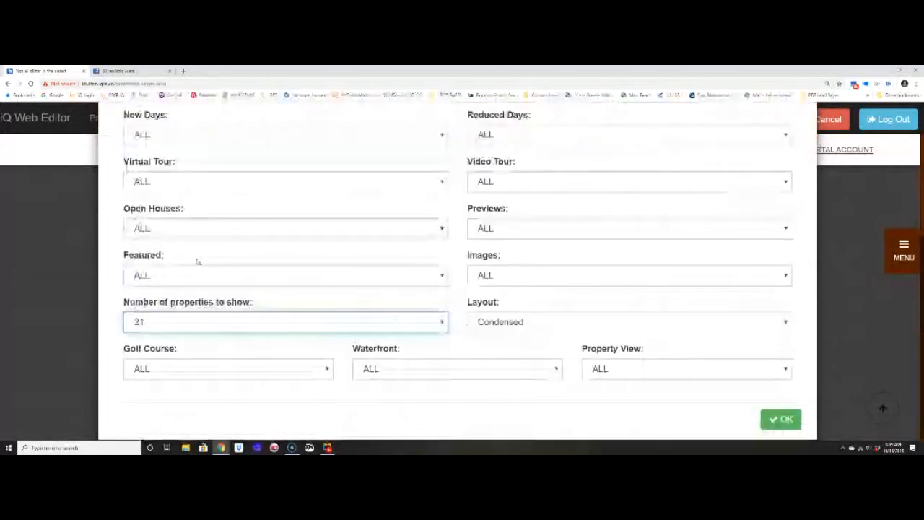
pyautogui.click(415, 318)
pyautogui.scroll(-10, 367, 274)
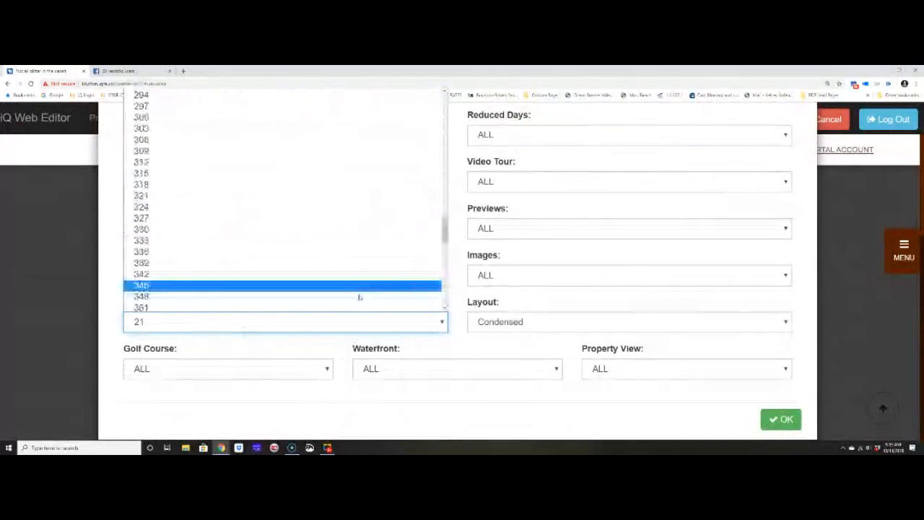
pyautogui.click(359, 286)
pyautogui.click(349, 321)
pyautogui.scroll(10, 310, 217)
pyautogui.click(310, 202)
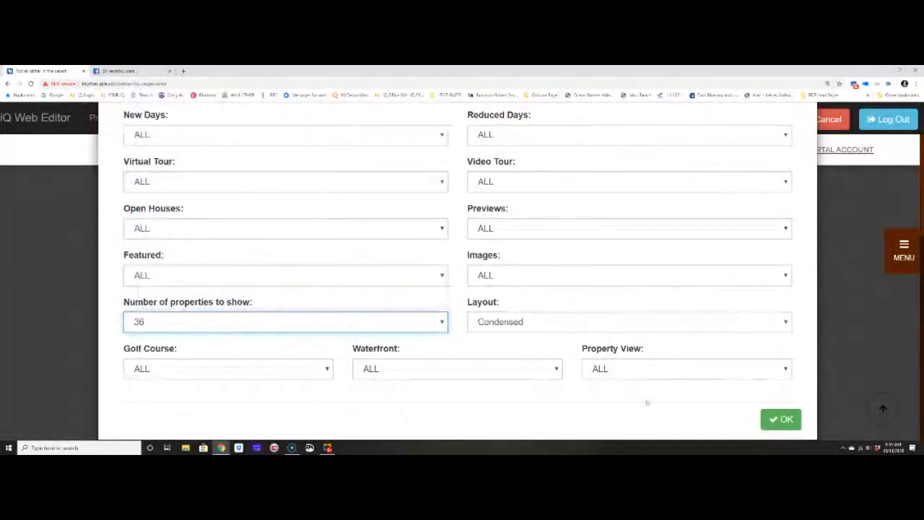
pyautogui.click(789, 425)
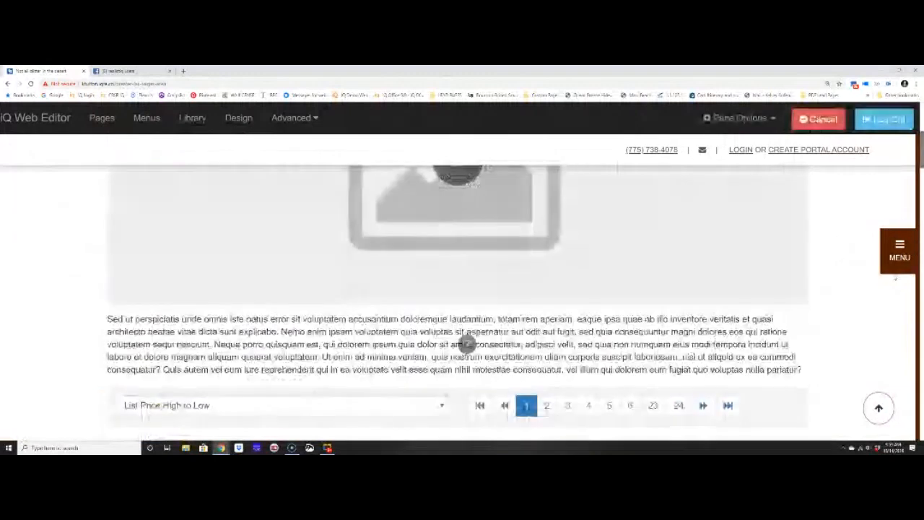
# Step: Open sitemenu for editing to review its entries and link categories, and close it without changes
pyautogui.click(151, 119)
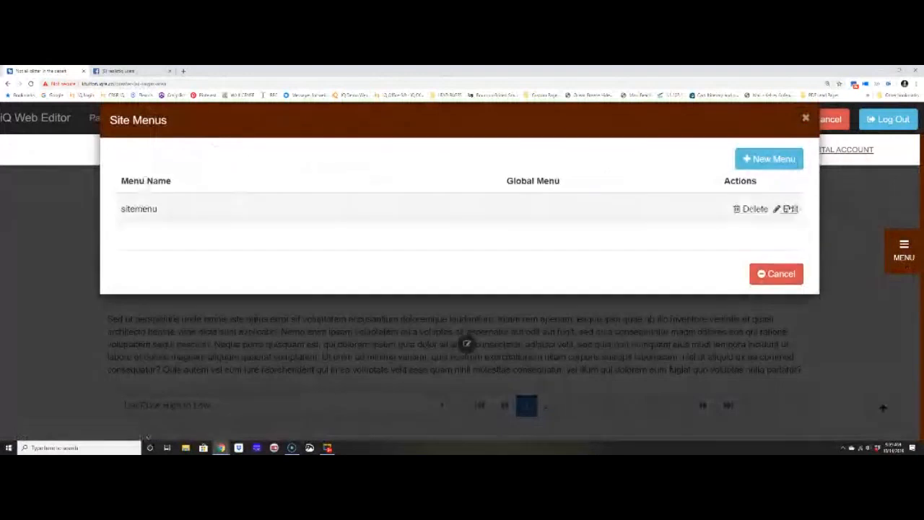
pyautogui.click(789, 209)
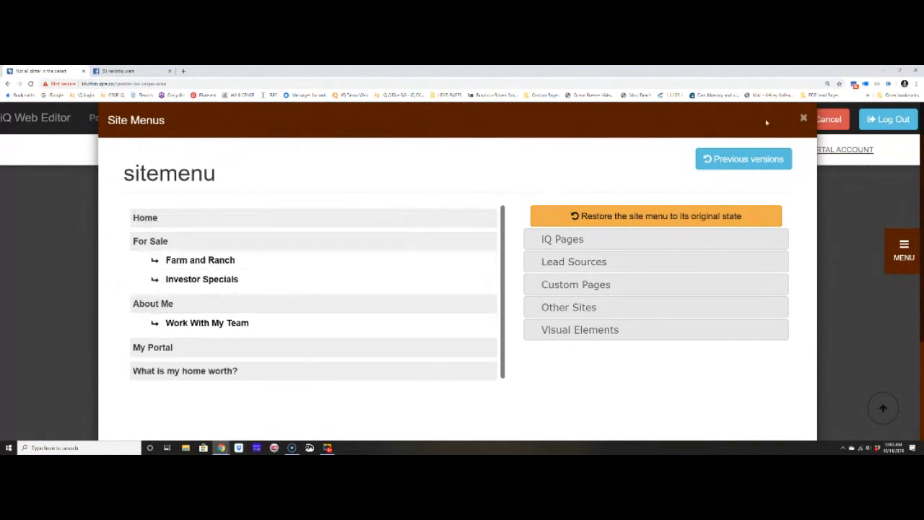
pyautogui.doubleClick(802, 119)
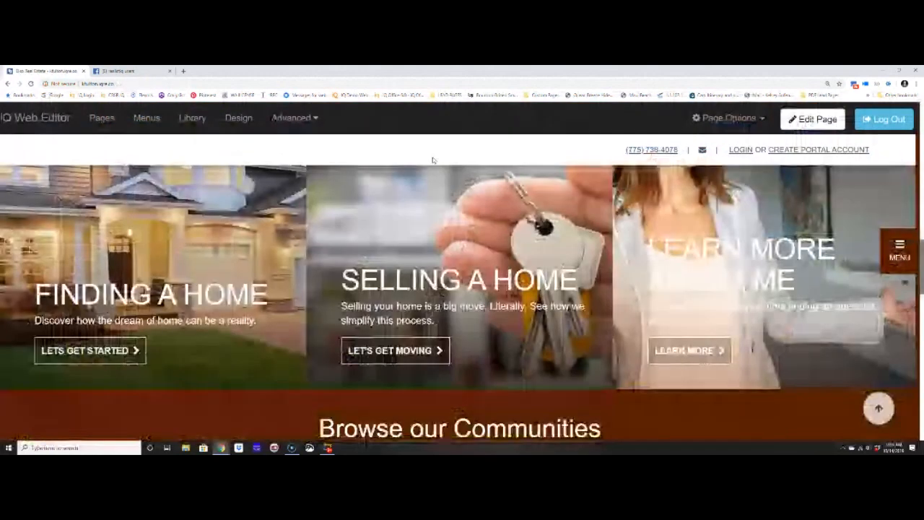
# Step: Link the homepage's Finding A Home panel to the greater las vegas area custom page and save the homepage
pyautogui.click(813, 119)
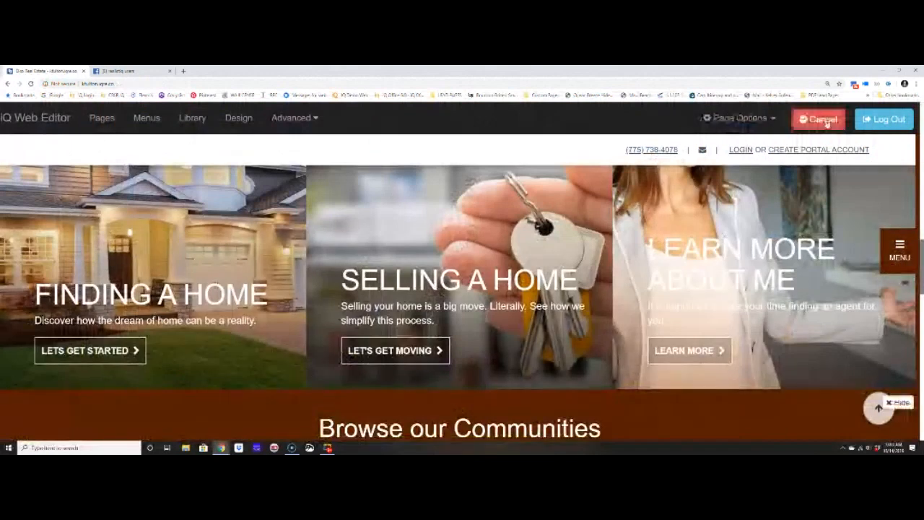
pyautogui.click(448, 229)
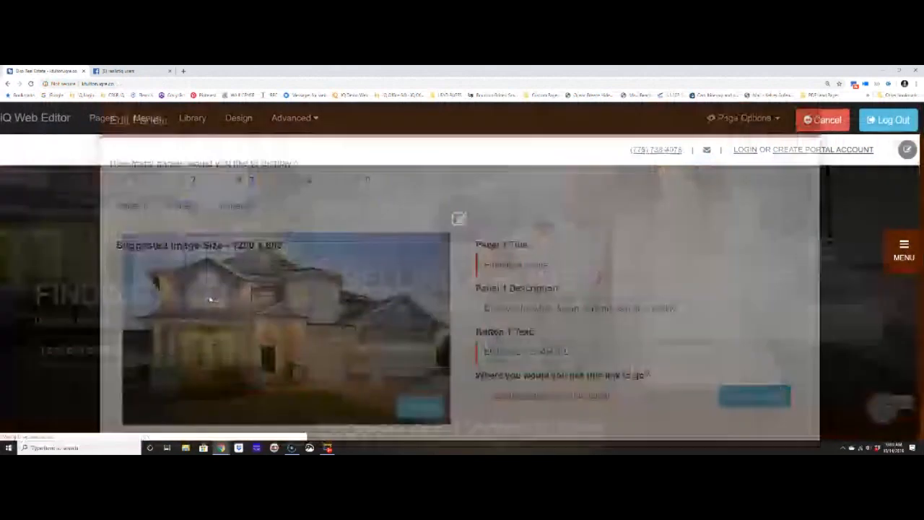
pyautogui.click(755, 396)
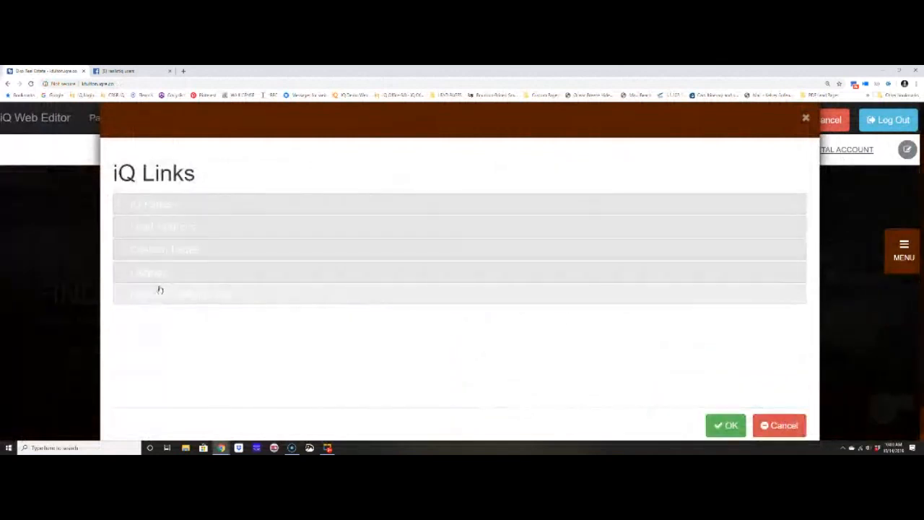
pyautogui.click(177, 252)
pyautogui.click(433, 285)
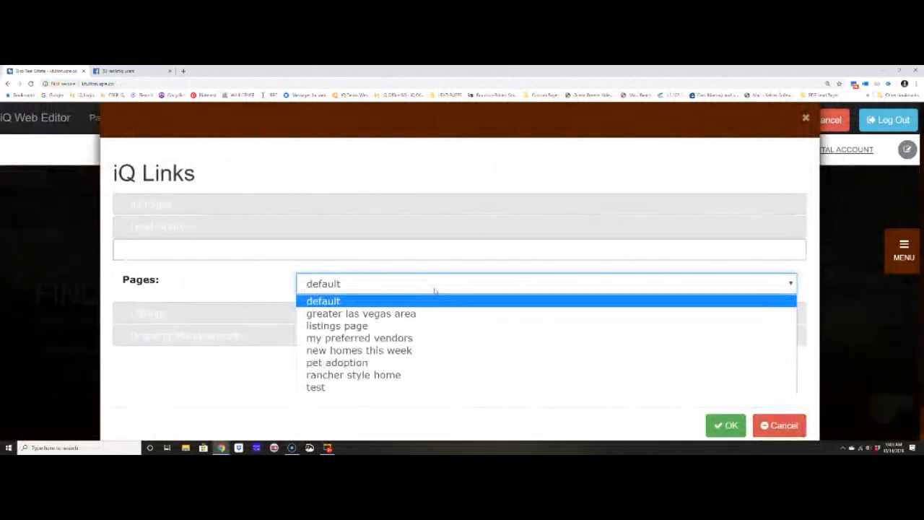
pyautogui.click(433, 314)
pyautogui.click(720, 430)
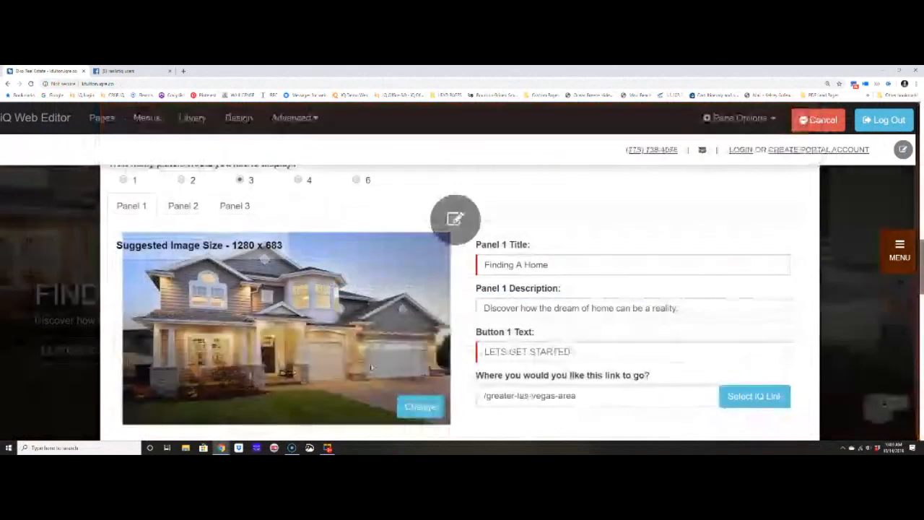
pyautogui.scroll(-1, 371, 366)
pyautogui.click(724, 419)
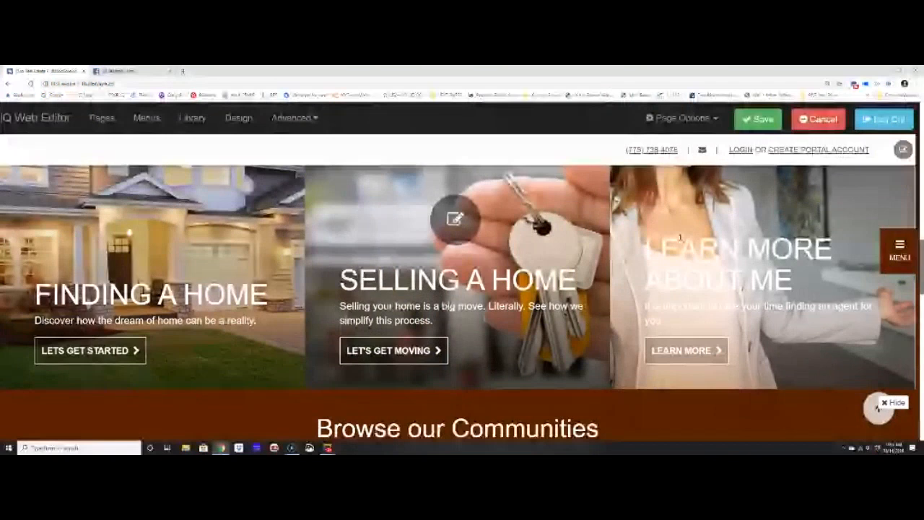
pyautogui.click(751, 120)
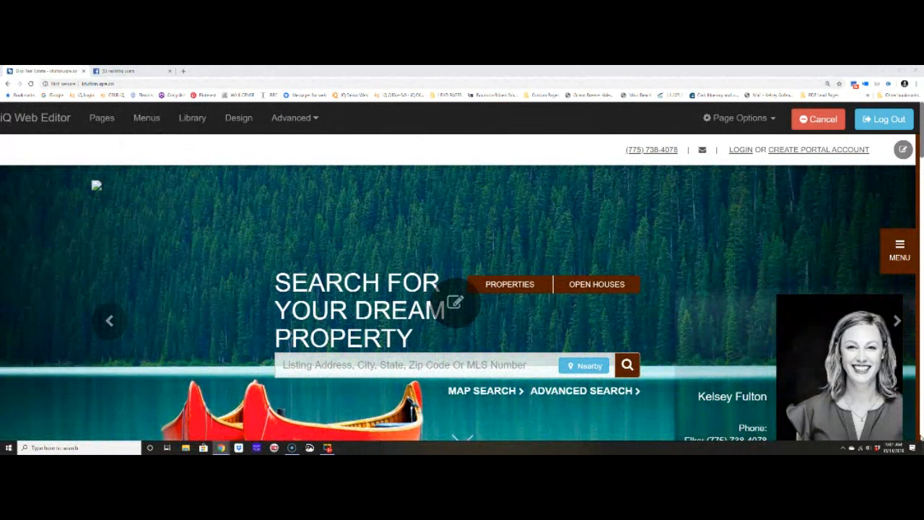
# Step: Shrink the browser window to check the homepage's mobile layout, and return it to full size
pyautogui.click(328, 448)
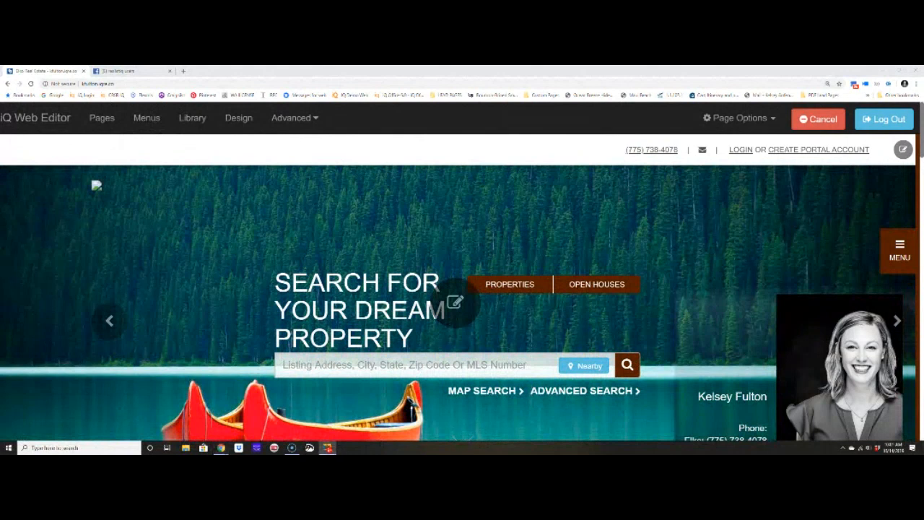
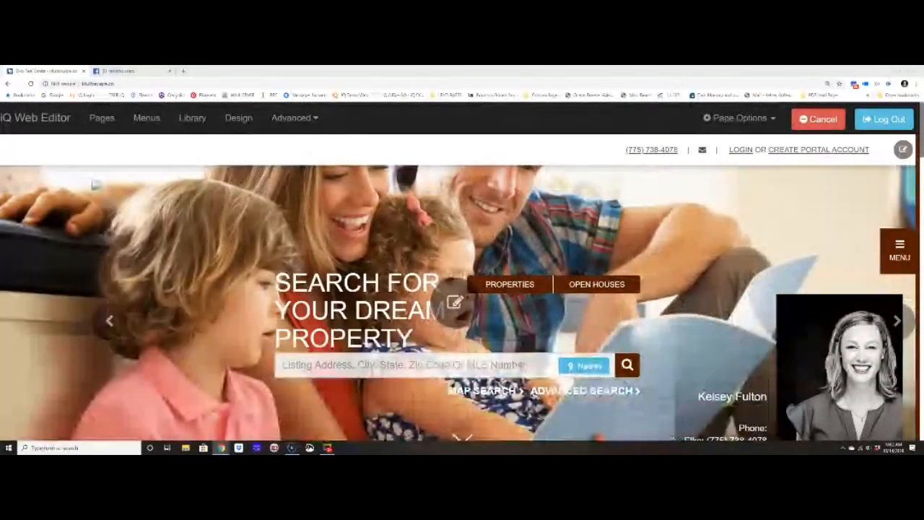
pyautogui.click(897, 70)
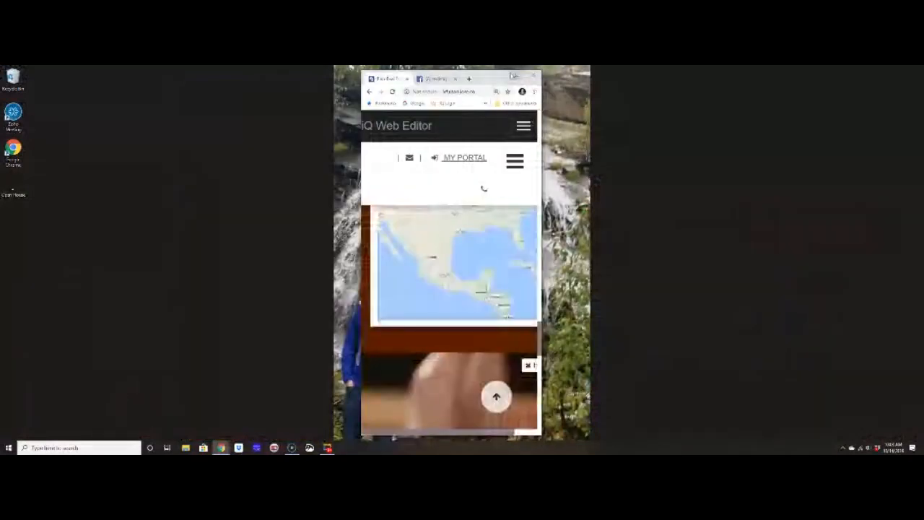
pyautogui.click(513, 75)
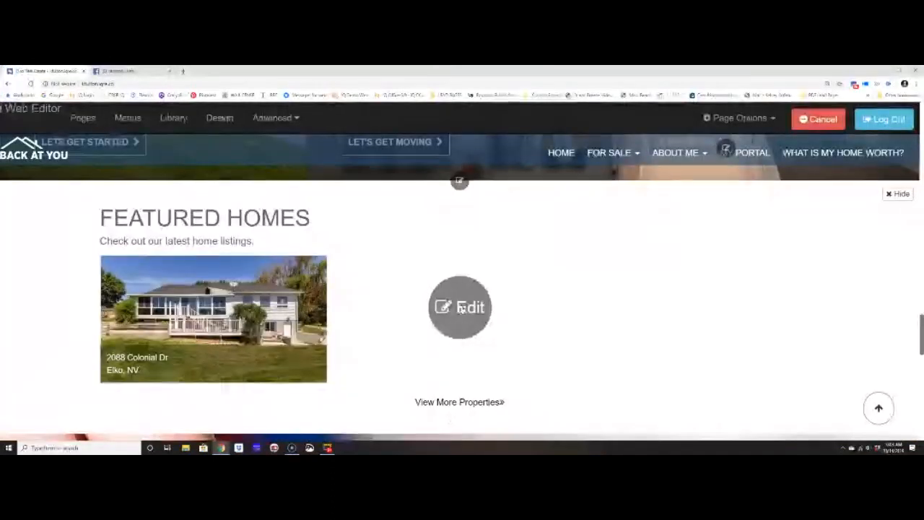
# Step: Set the homepage's Featured Homes section to display 7 listings
pyautogui.click(459, 306)
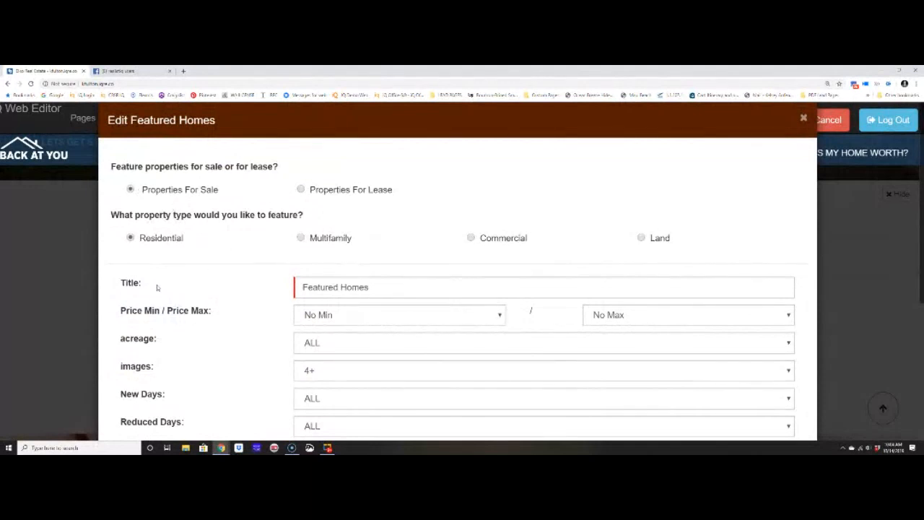
pyautogui.scroll(-2, 238, 292)
pyautogui.scroll(-2, 289, 267)
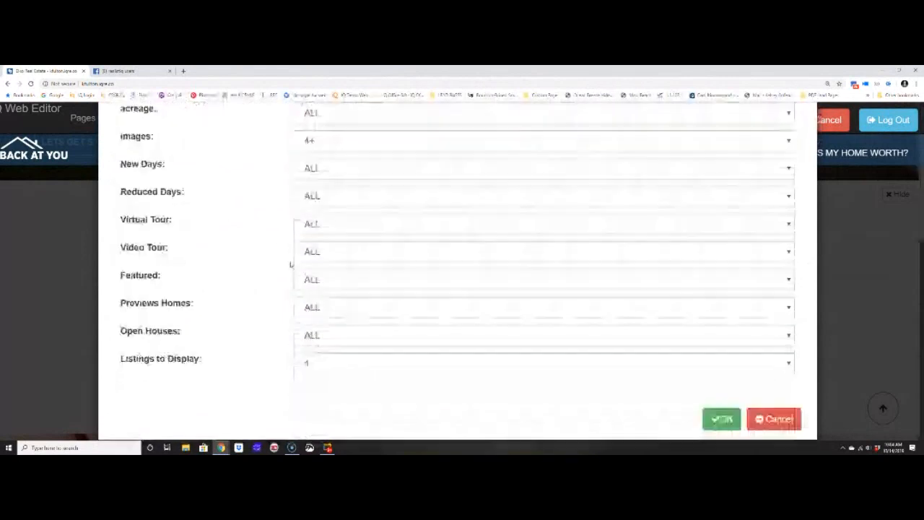
pyautogui.click(331, 363)
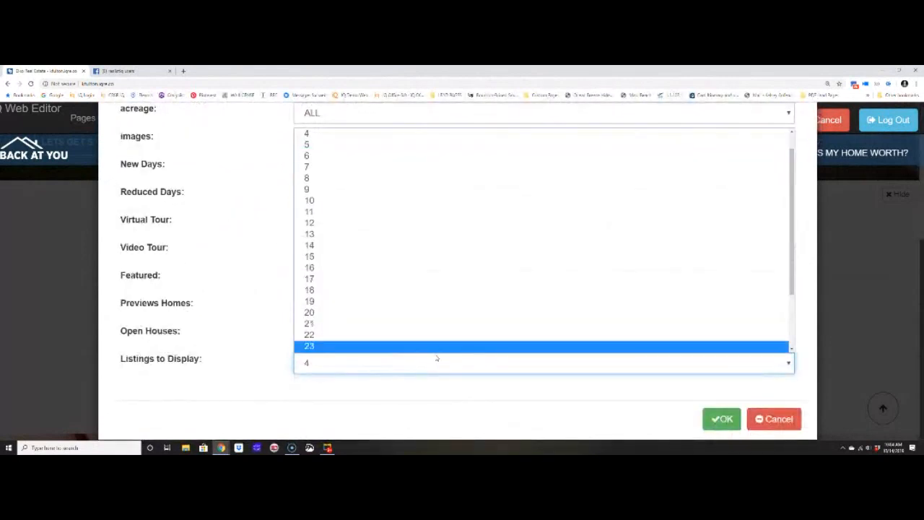
pyautogui.click(391, 168)
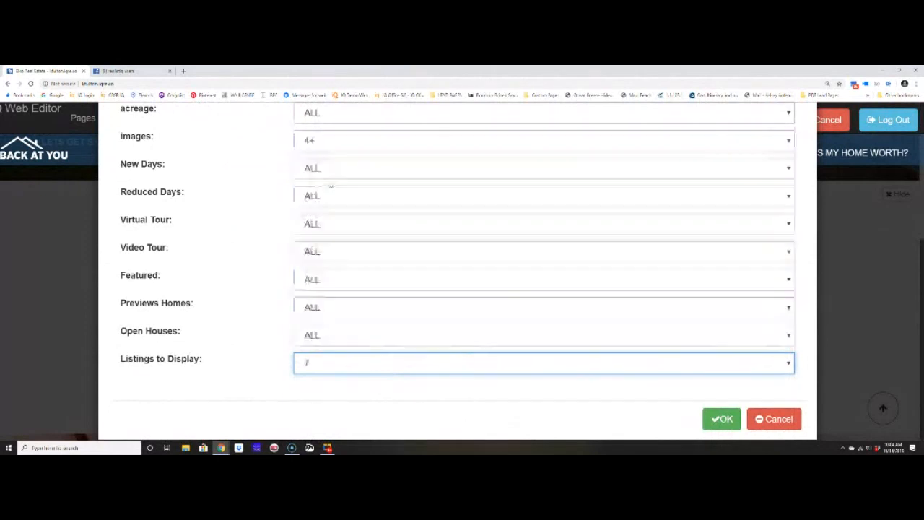
# Step: Limit Featured Homes to prices from $125,000 to $200,000, apply the criteria and save the homepage
pyautogui.scroll(5, 390, 217)
pyautogui.click(381, 317)
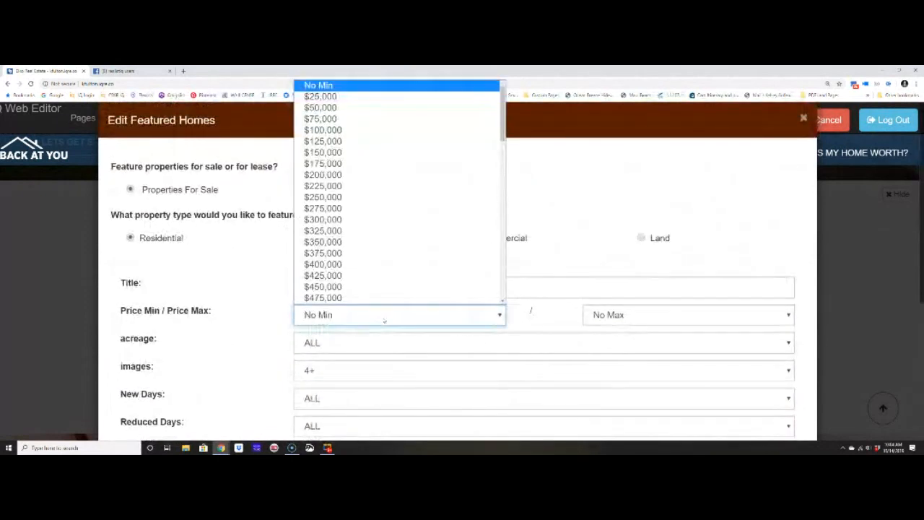
pyautogui.click(382, 141)
pyautogui.click(617, 315)
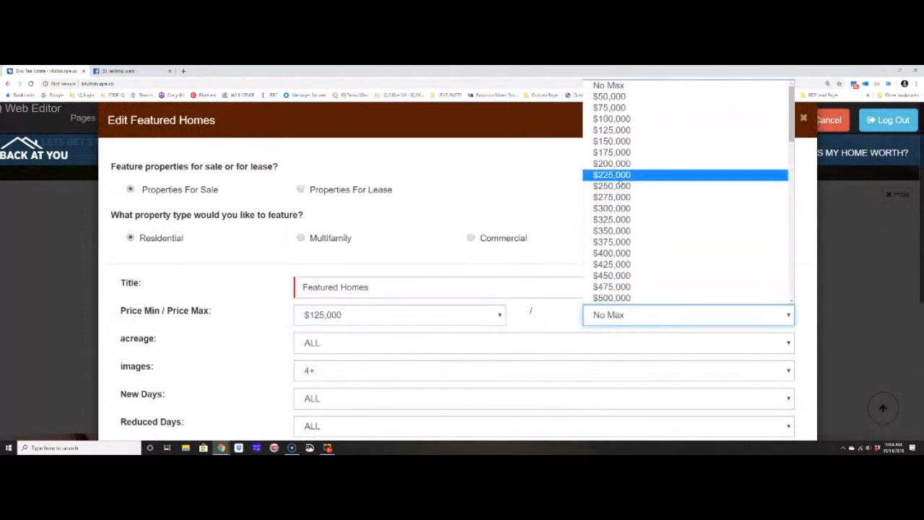
pyautogui.click(588, 175)
pyautogui.scroll(-3, 534, 301)
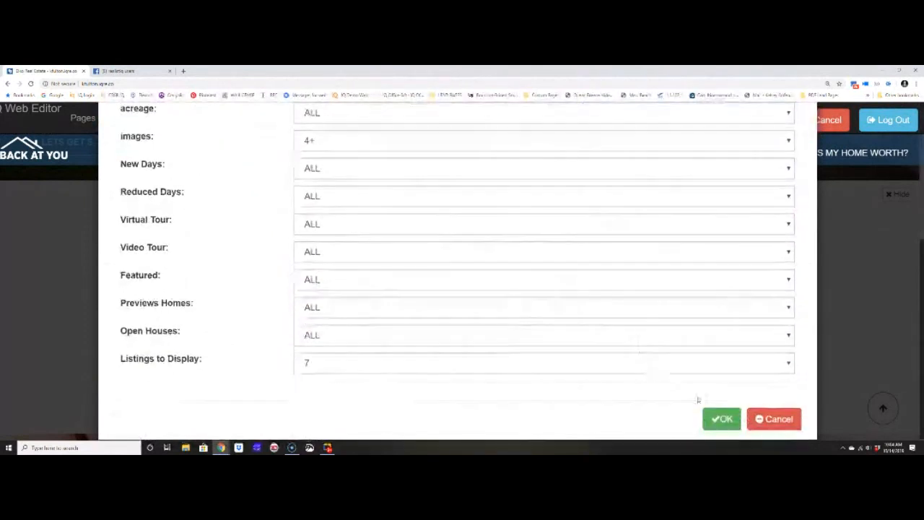
pyautogui.click(721, 419)
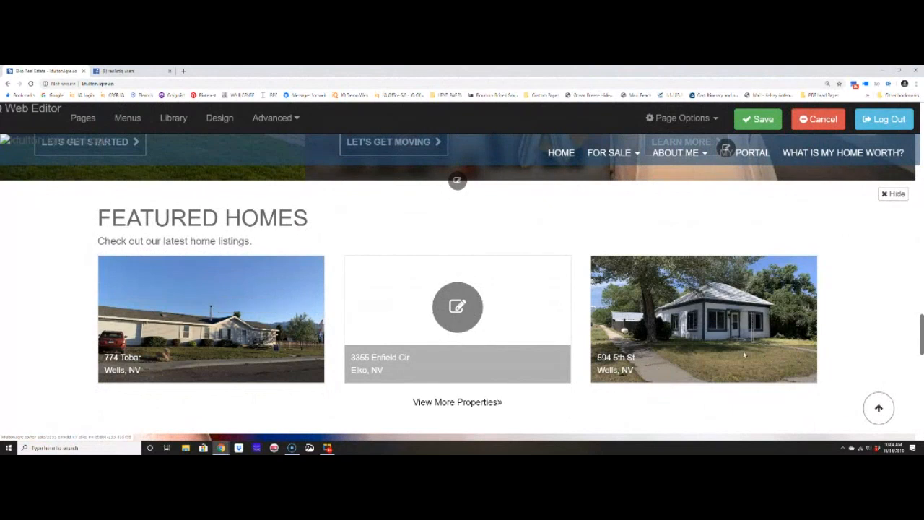
pyautogui.click(758, 119)
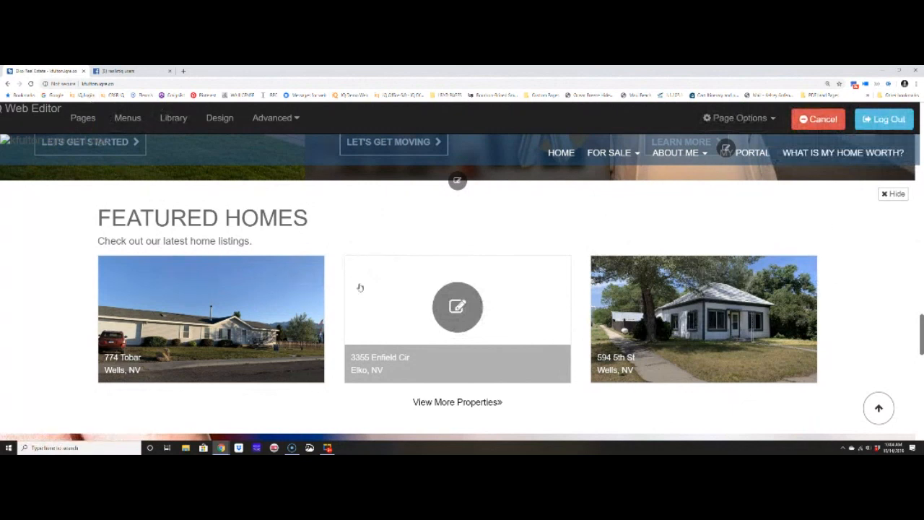
# Step: Reopen the Featured Homes settings to check the Listings to Display option, and close them without changes
pyautogui.click(478, 306)
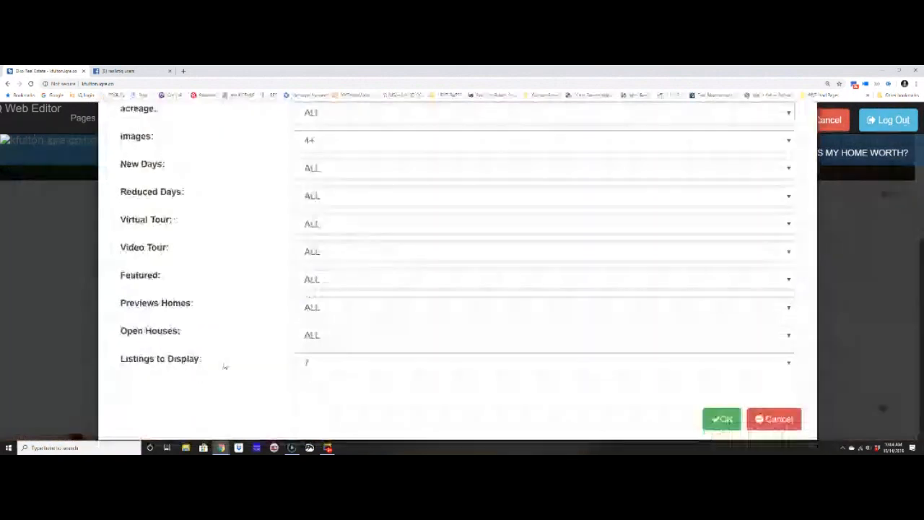
pyautogui.tripleClick(216, 362)
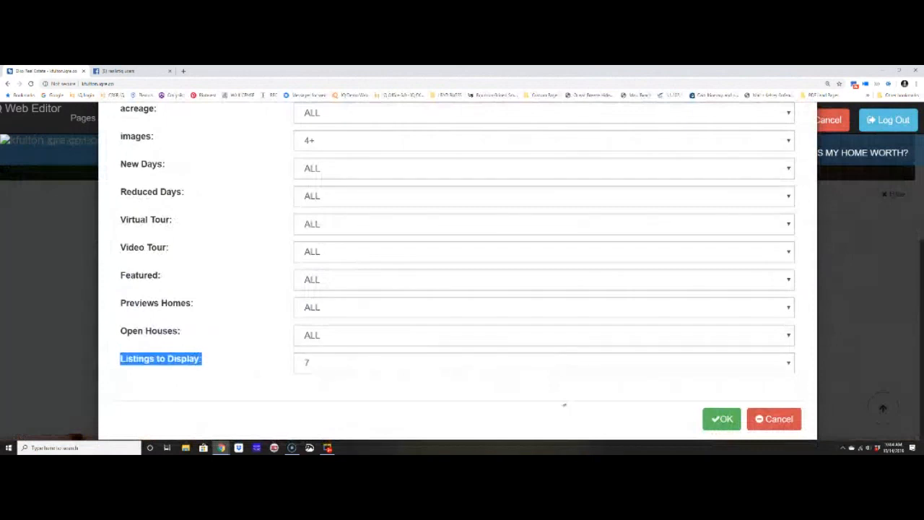
pyautogui.click(797, 426)
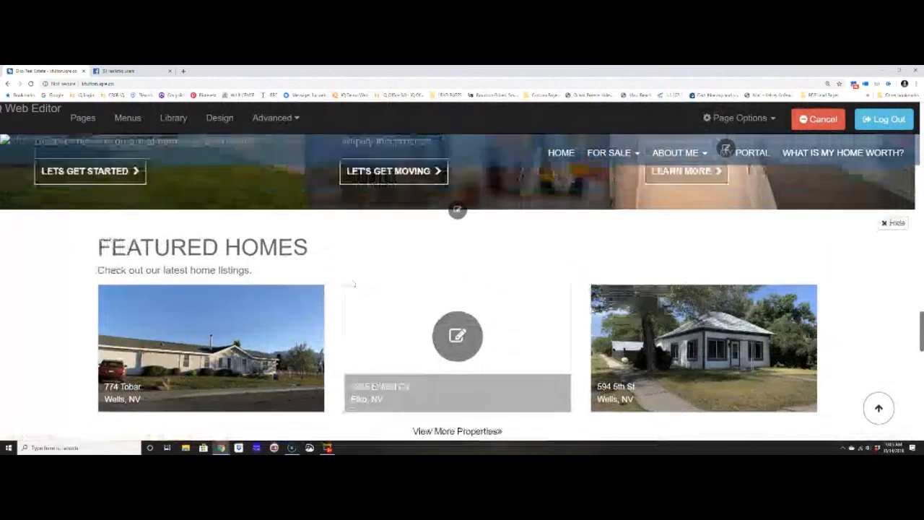
# Step: Set the Learn More About Me panel's image to the portrait in the orange top from My Images, and save the homepage
pyautogui.scroll(-5, 354, 284)
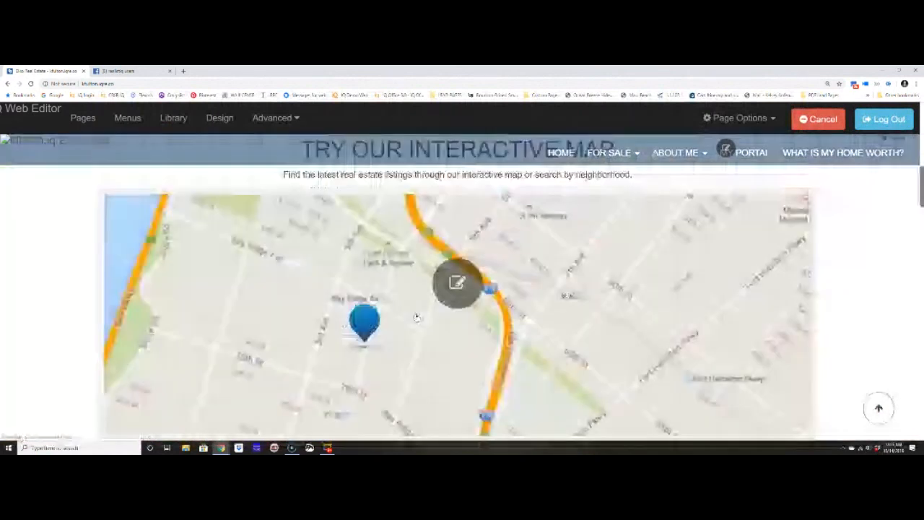
pyautogui.scroll(10, 416, 317)
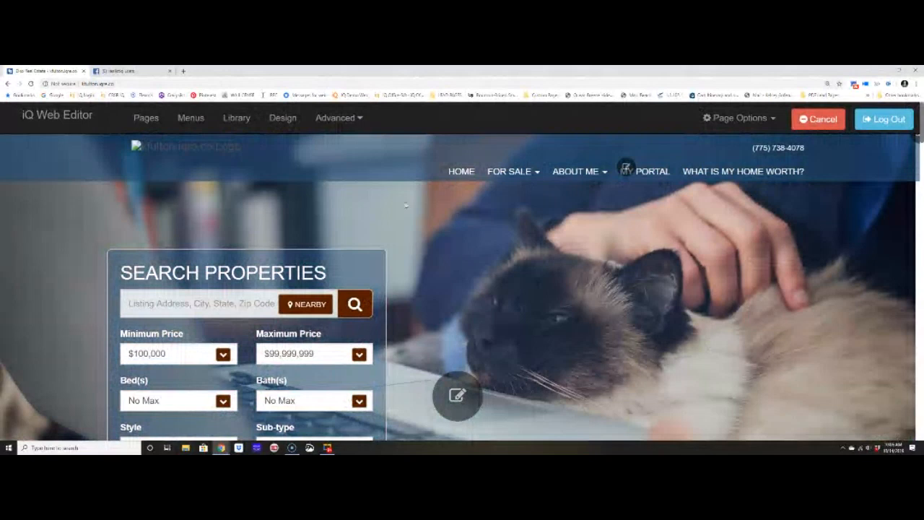
pyautogui.scroll(-1, 433, 253)
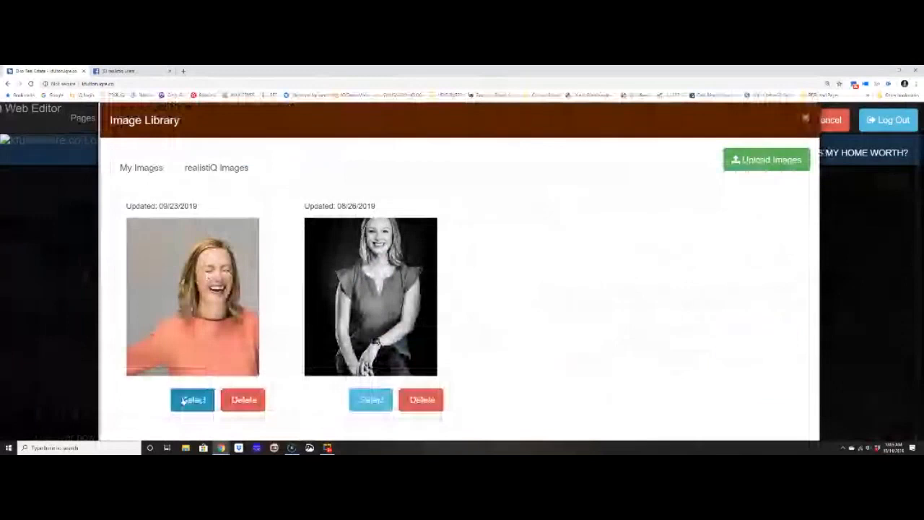
pyautogui.click(189, 400)
pyautogui.click(722, 419)
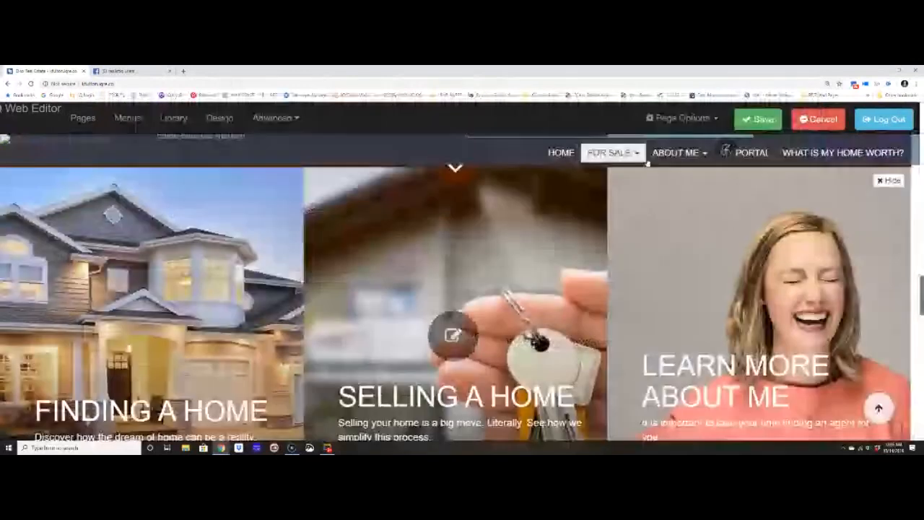
pyautogui.click(759, 119)
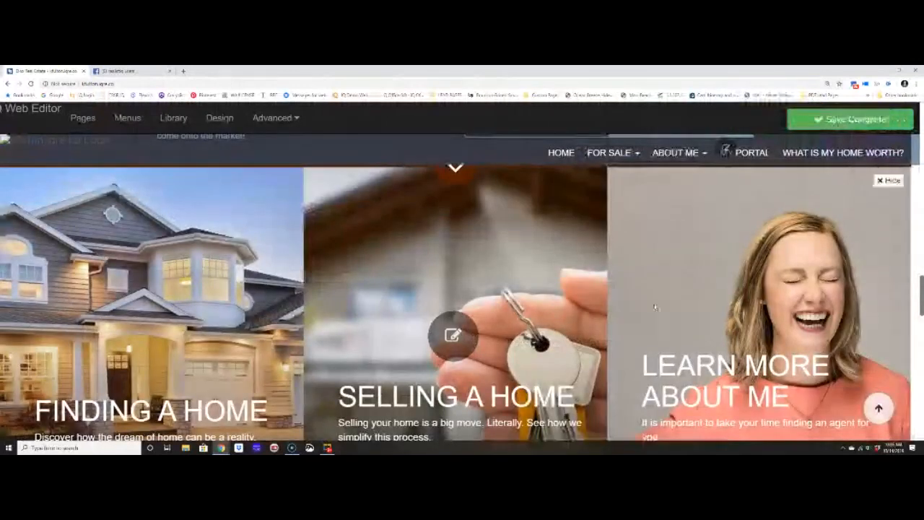
# Step: Edit the homepage's header images, select the portrait in the orange top from My Images without deleting it, and save the homepage
pyautogui.scroll(5, 654, 308)
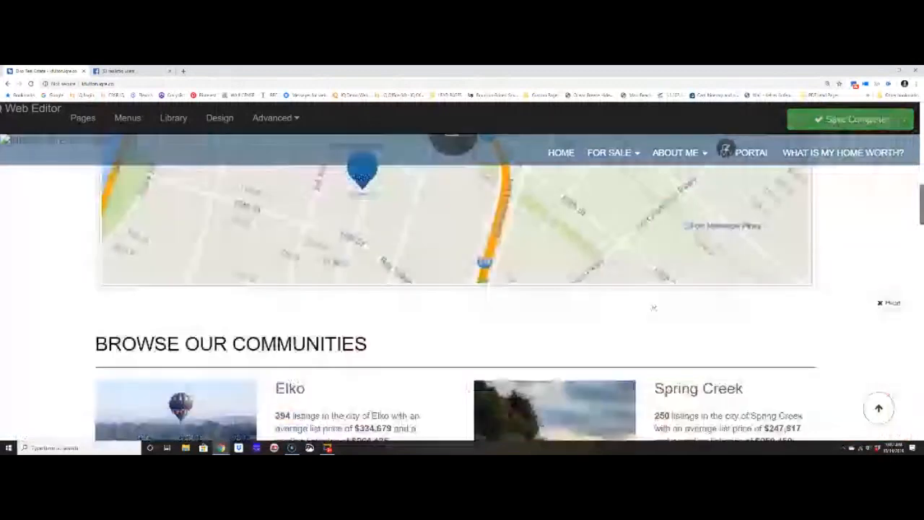
pyautogui.scroll(10, 654, 307)
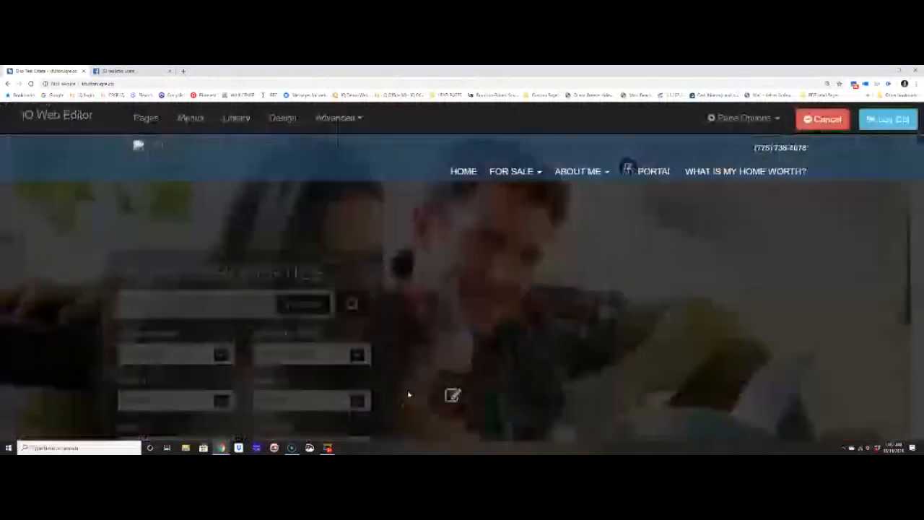
pyautogui.click(408, 392)
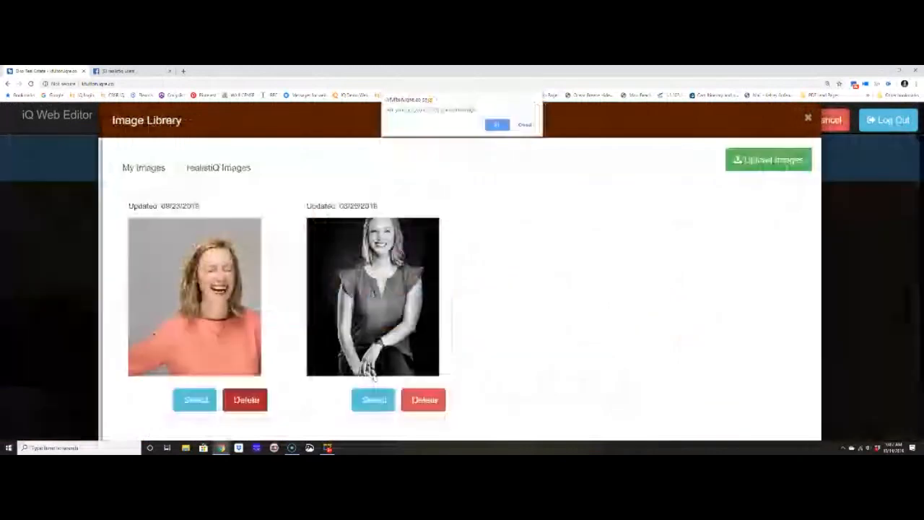
pyautogui.click(527, 125)
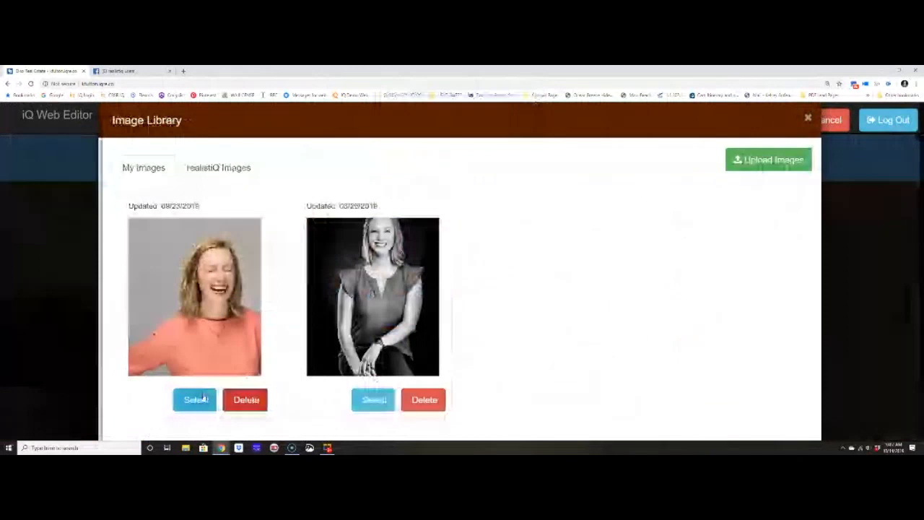
pyautogui.click(196, 399)
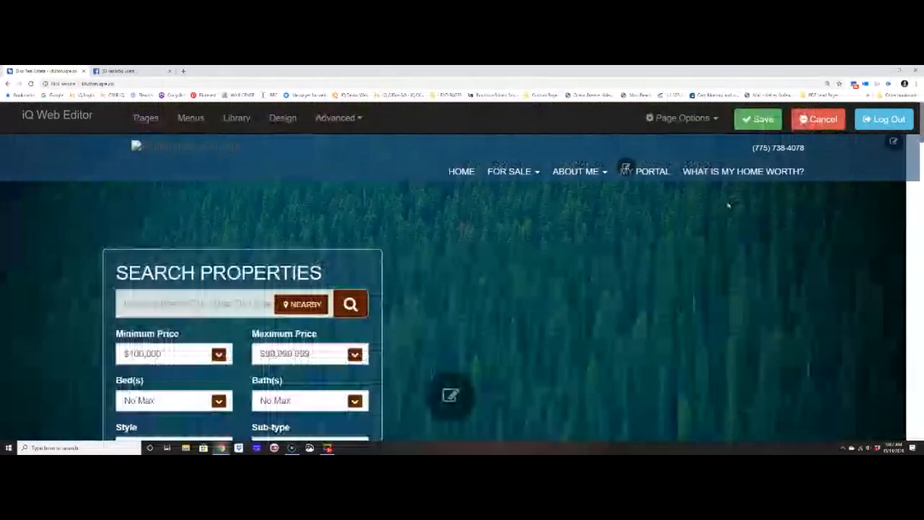
pyautogui.click(758, 121)
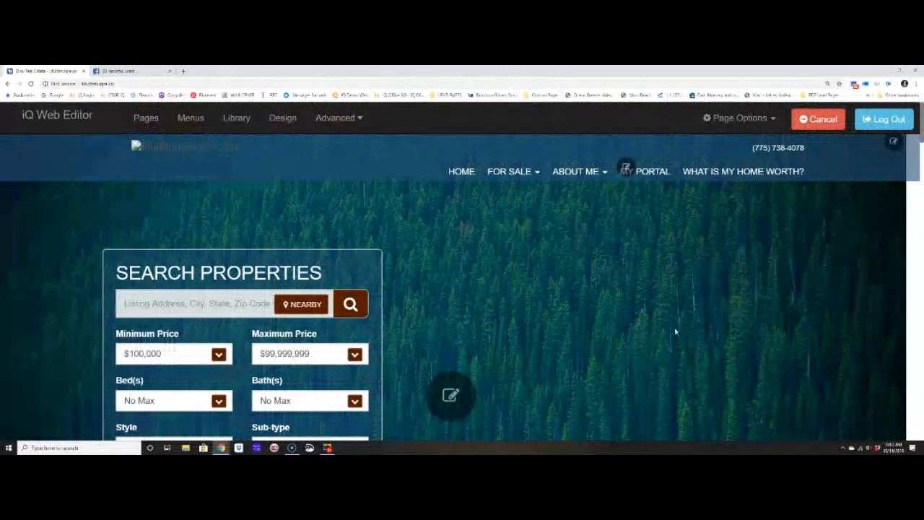
# Step: Open the design template chooser to review the current design and color schemes, and close it without changes
pyautogui.scroll(-2, 675, 331)
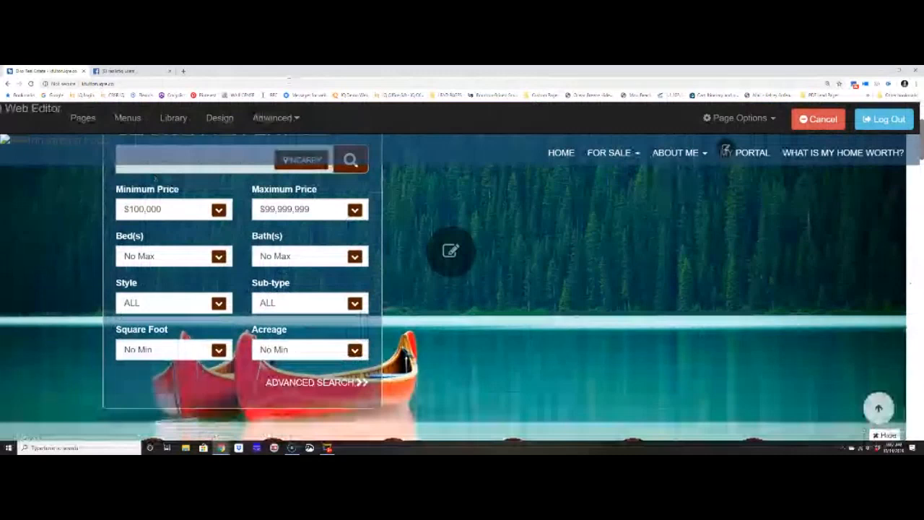
pyautogui.click(220, 117)
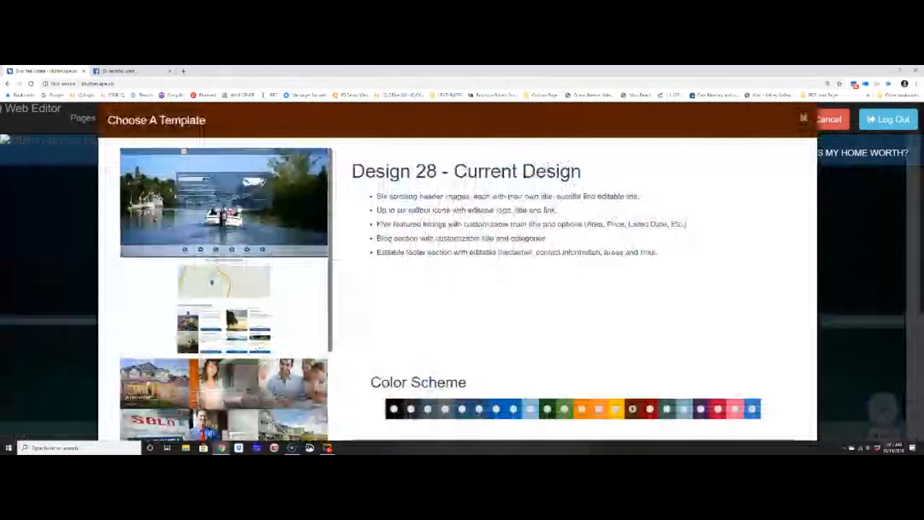
pyautogui.click(806, 122)
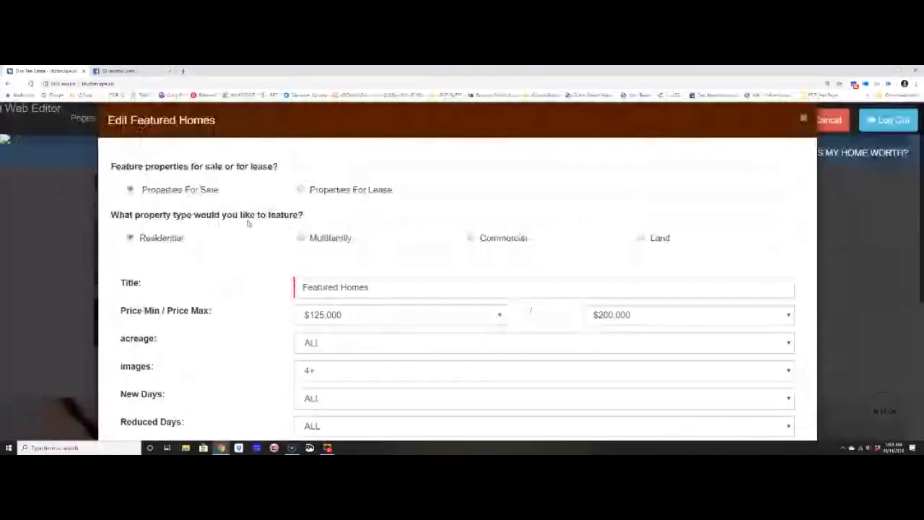
# Step: Review the Featured Homes criteria from property type to number of listings, and close the settings without changes
pyautogui.scroll(-3, 247, 225)
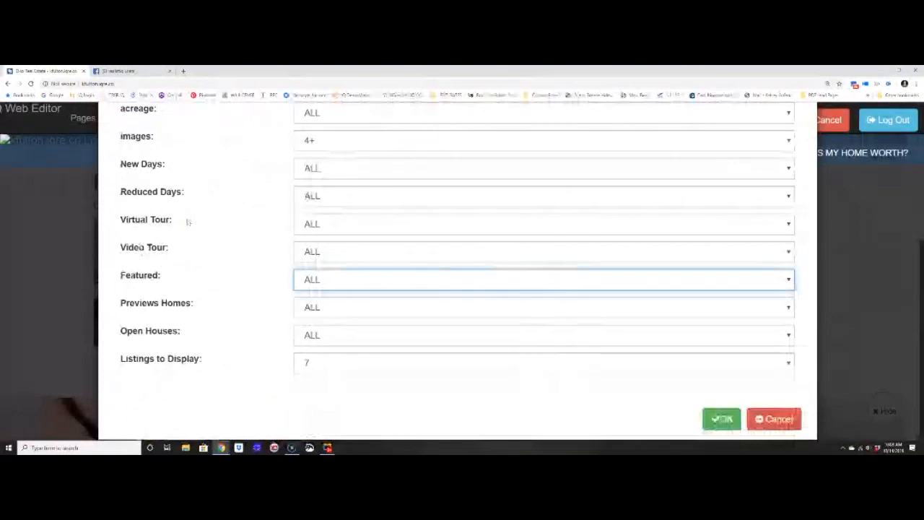
pyautogui.scroll(3, 184, 223)
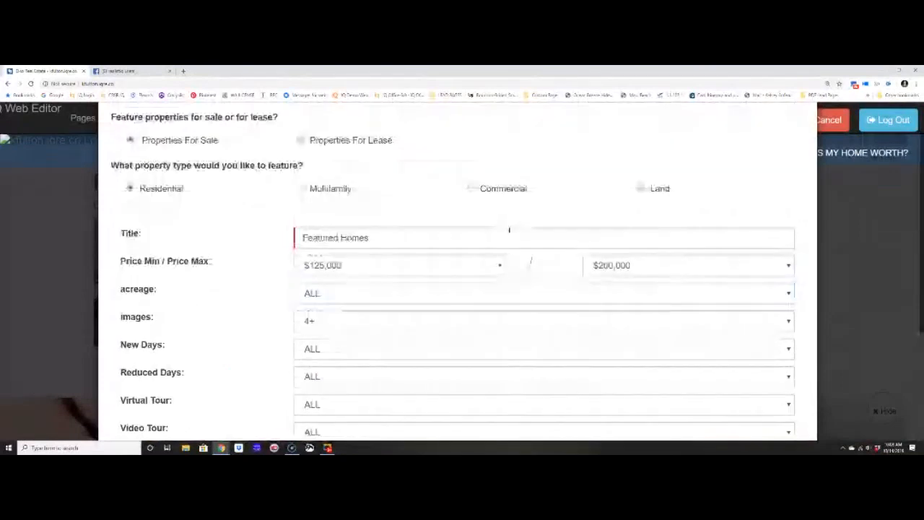
pyautogui.scroll(1, 745, 116)
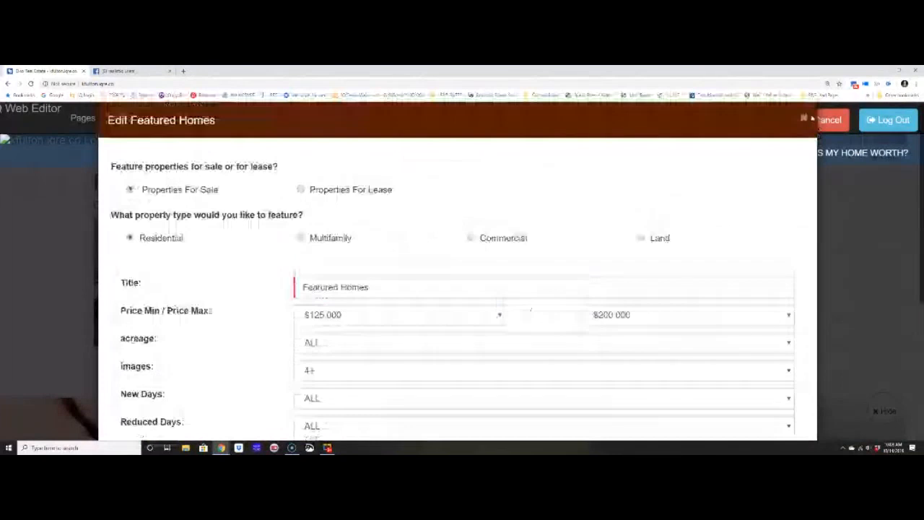
pyautogui.click(807, 118)
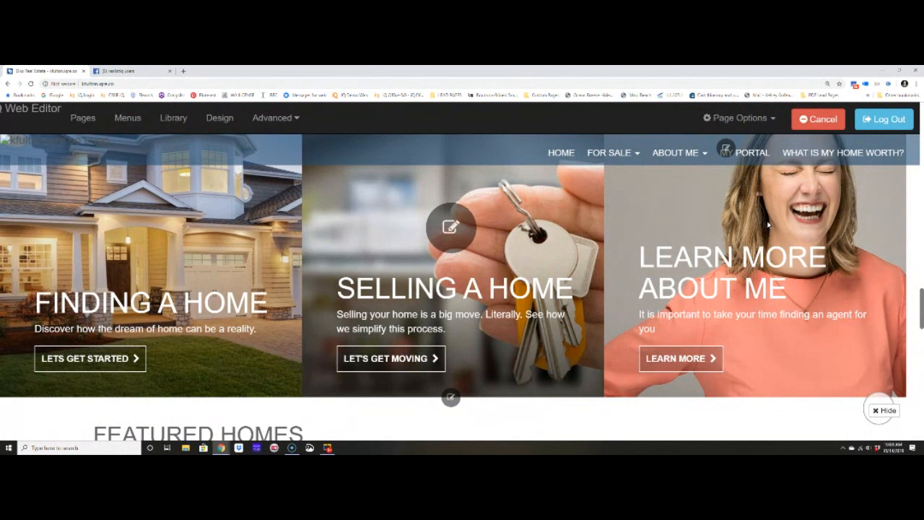
# Step: Open a new browser tab, and look over the homepage's Our Blog, footer and Featured Homes sections
pyautogui.click(183, 70)
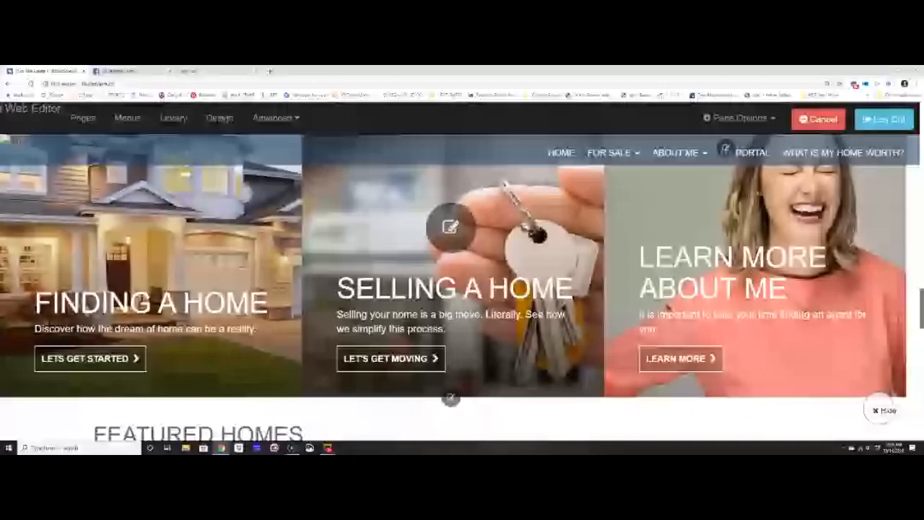
pyautogui.scroll(-5, 451, 400)
pyautogui.scroll(-3, 354, 300)
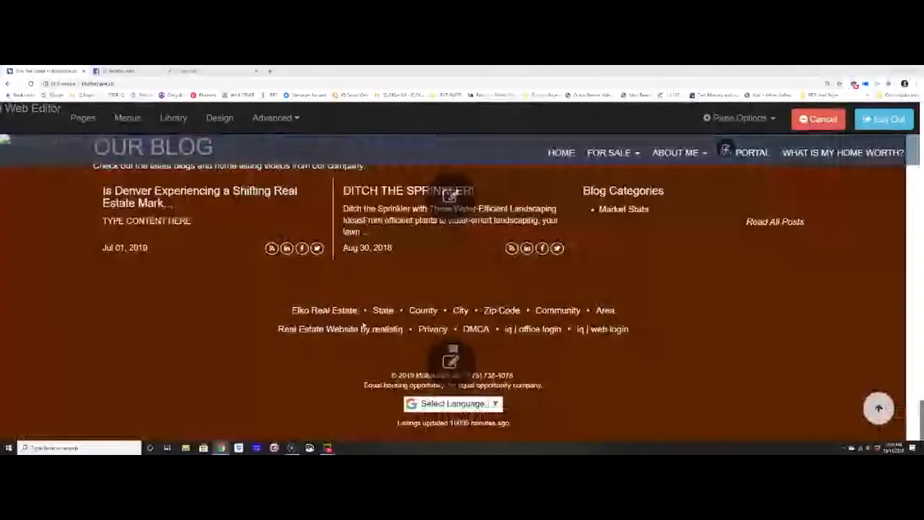
pyautogui.scroll(5, 364, 325)
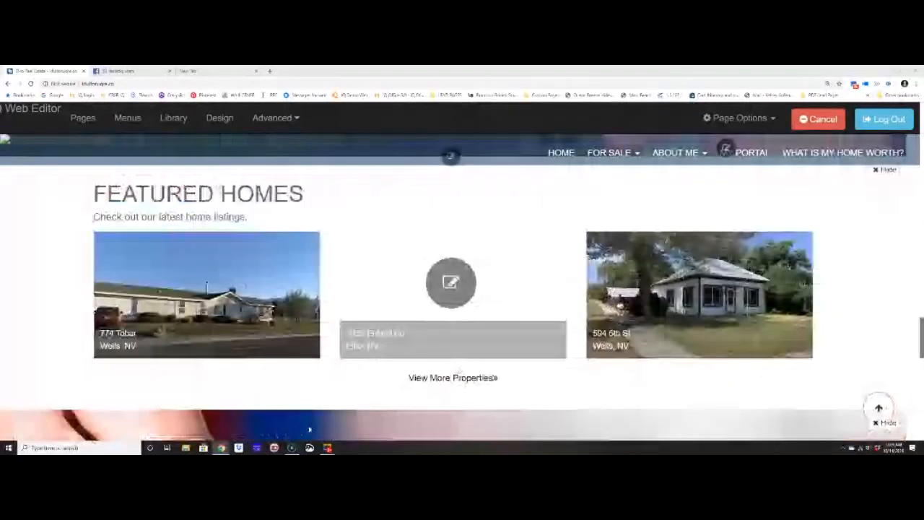
# Step: Open the site's page list, and switch to iQ Office's marketing options to locate where blogs are managed
pyautogui.click(83, 118)
pyautogui.click(785, 205)
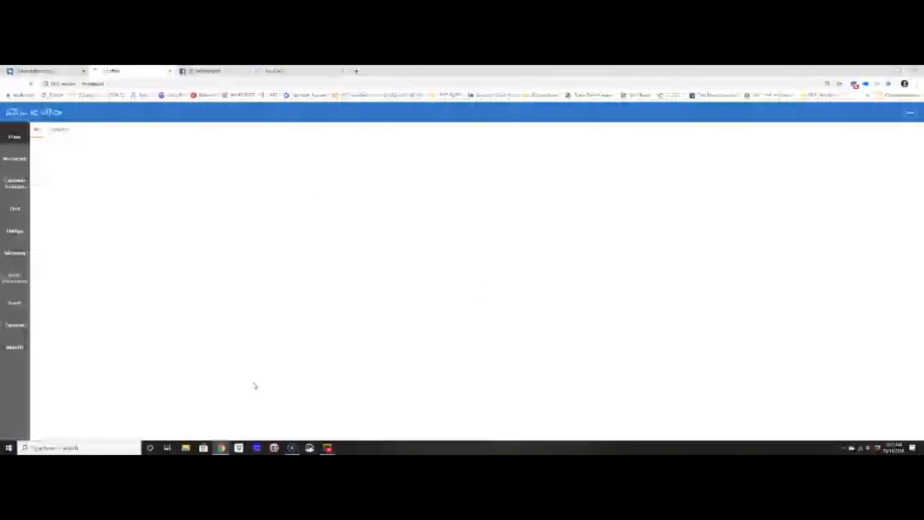
pyautogui.click(14, 249)
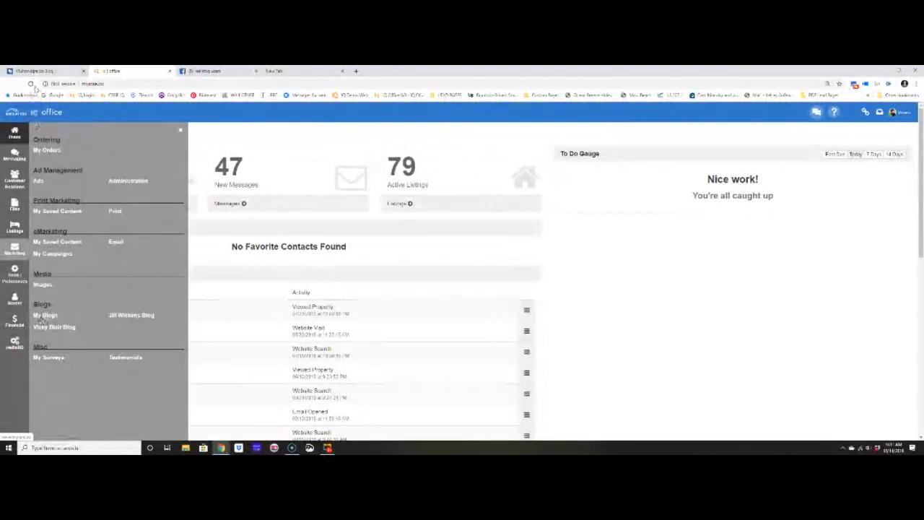
# Step: Return to the website editor and open the site menu named sitemenu for editing
pyautogui.click(36, 71)
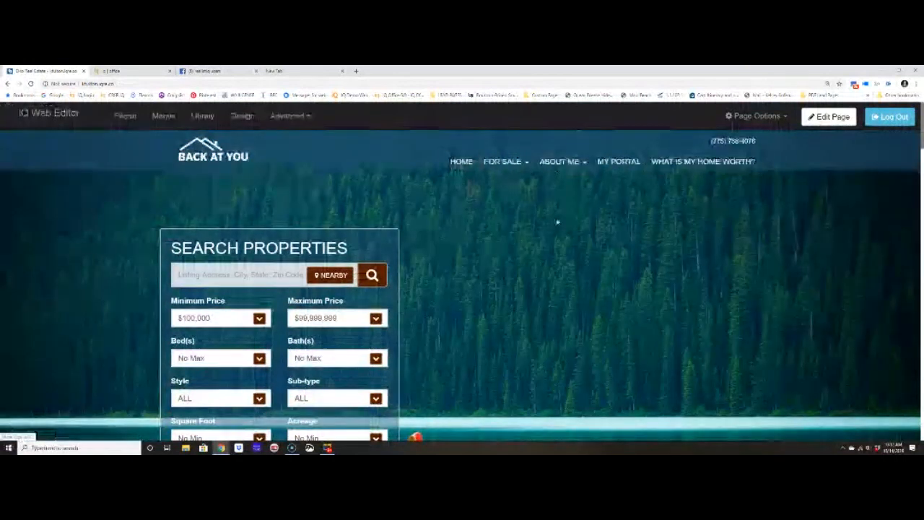
pyautogui.click(163, 116)
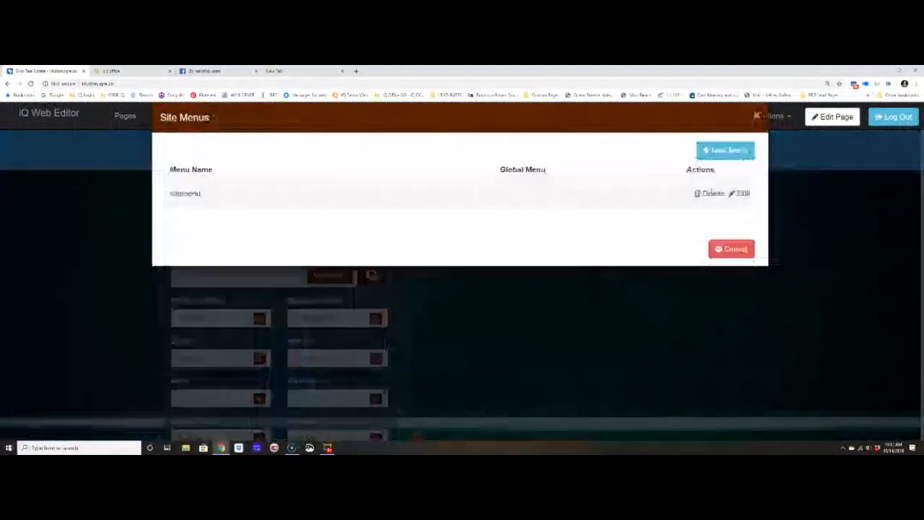
pyautogui.click(741, 194)
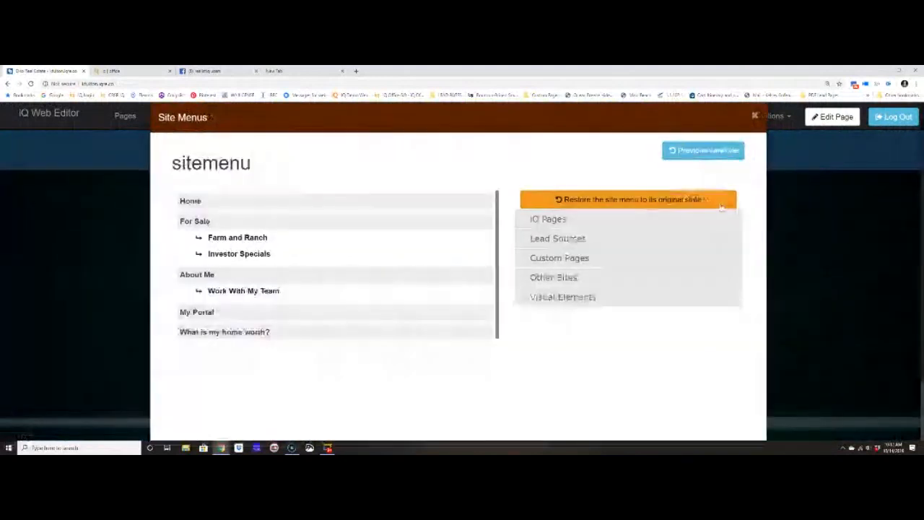
# Step: Add the My Blog iQ page to the site menu as a top menu item named BLOG, and save the menu
pyautogui.click(661, 228)
pyautogui.click(653, 248)
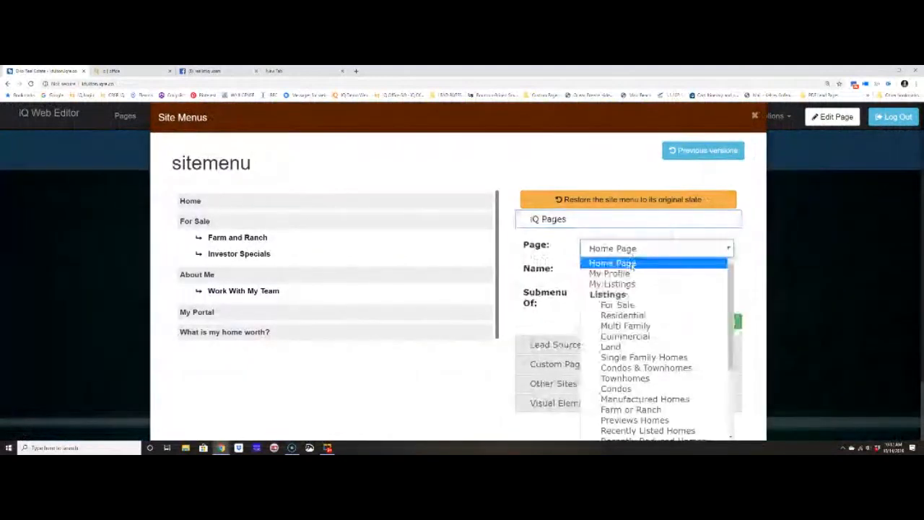
pyautogui.scroll(-3, 653, 339)
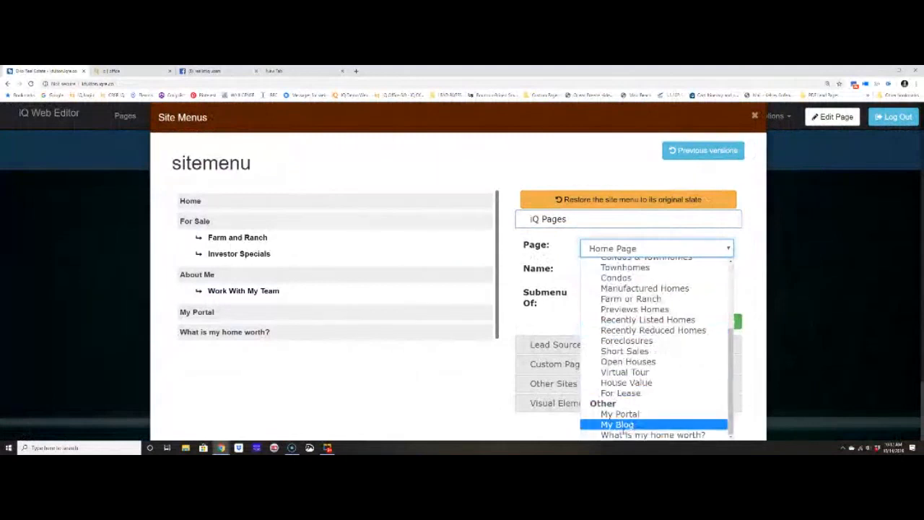
pyautogui.click(621, 425)
pyautogui.click(631, 279)
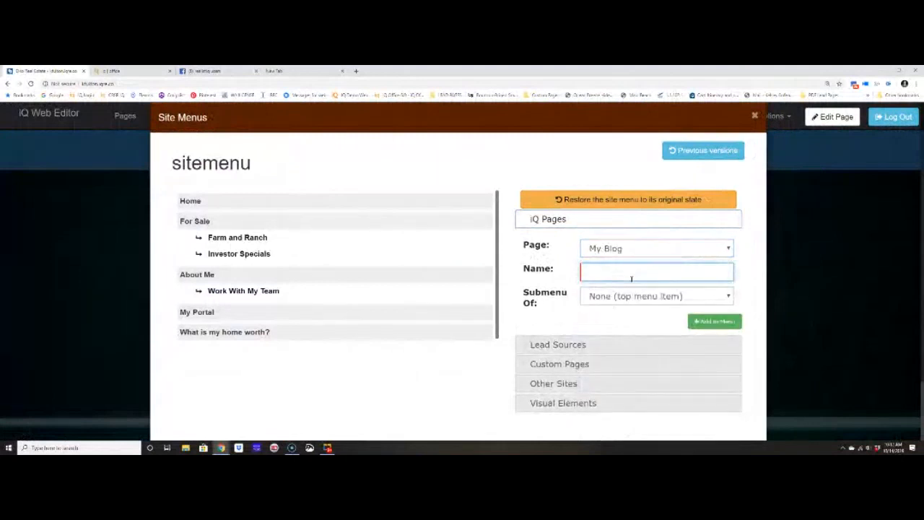
pyautogui.write('BLOG')
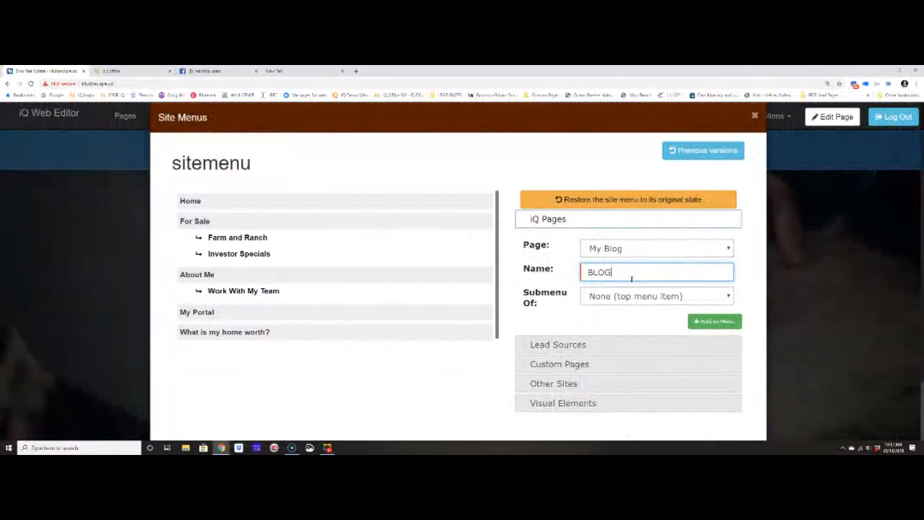
pyautogui.click(714, 321)
pyautogui.scroll(-1, 681, 363)
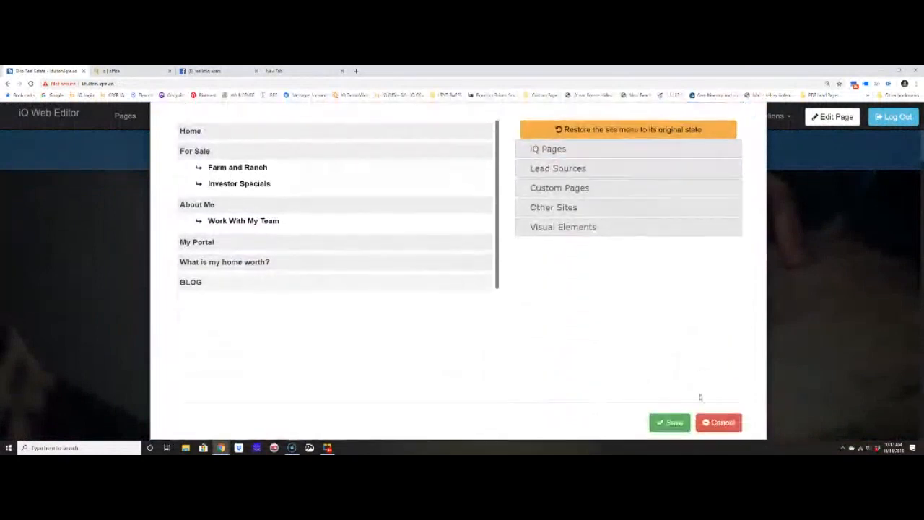
pyautogui.click(667, 424)
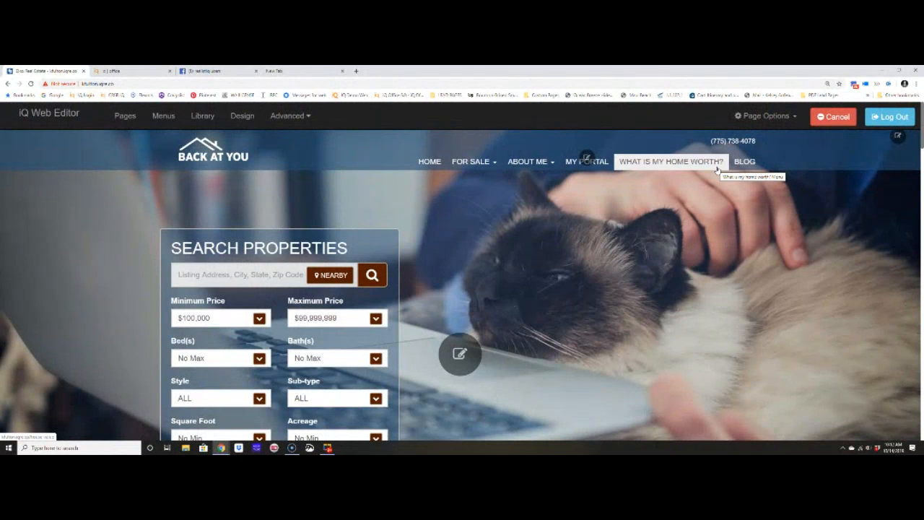
# Step: Look over the homepage in edit mode from the header through Featured Homes to the Our Blog section and footer
pyautogui.scroll(-10, 563, 301)
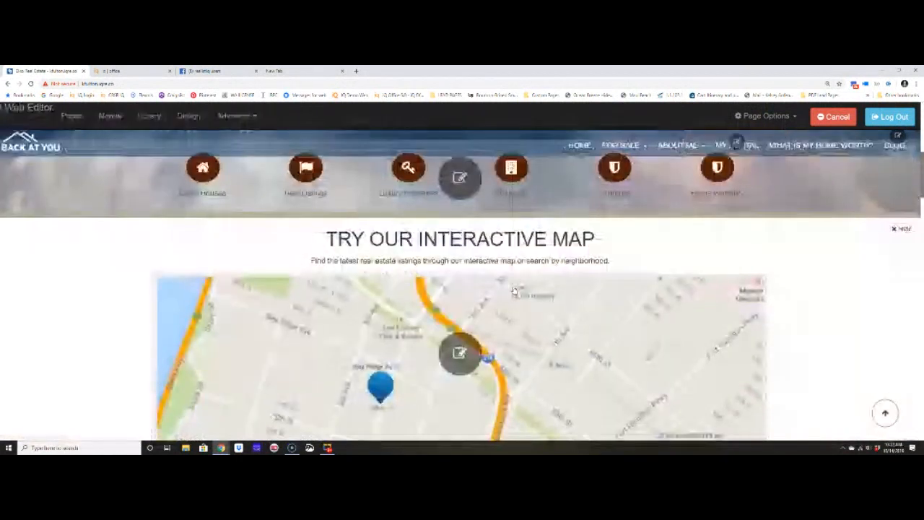
pyautogui.scroll(-10, 489, 278)
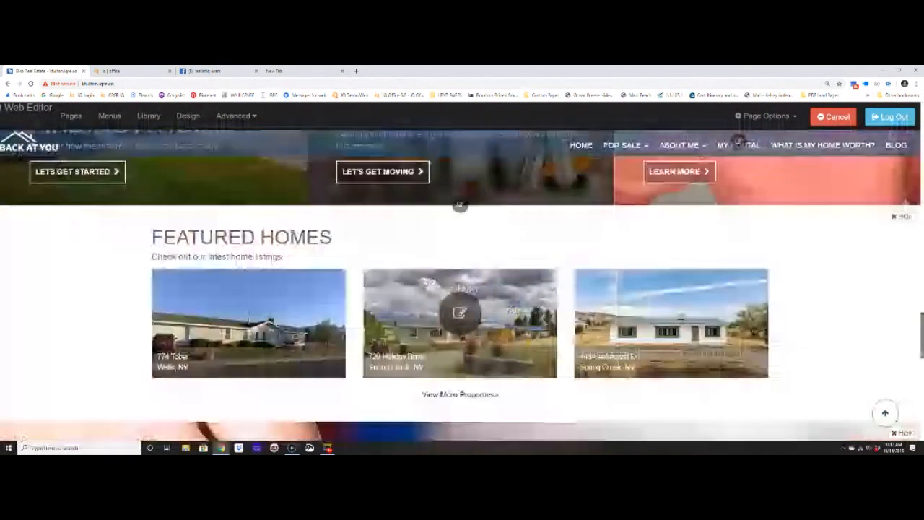
pyautogui.scroll(-5, 381, 271)
pyautogui.scroll(-5, 381, 272)
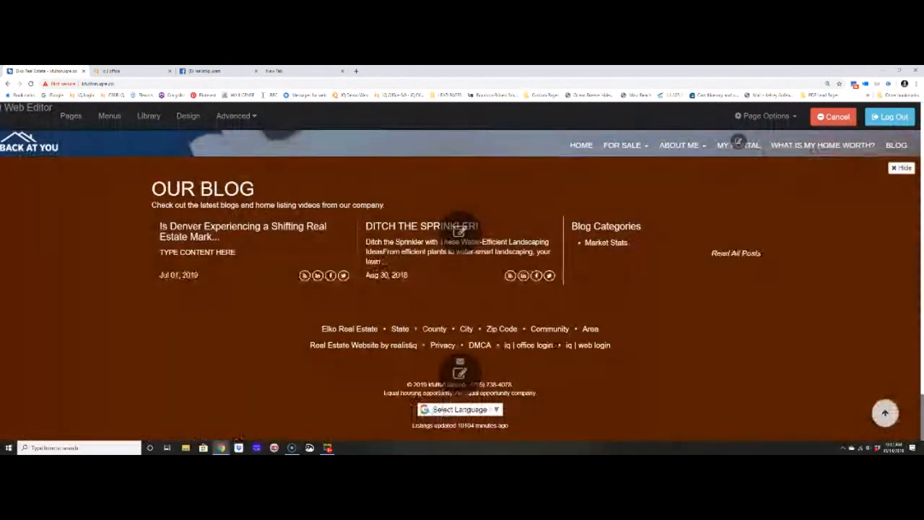
pyautogui.scroll(3, 747, 229)
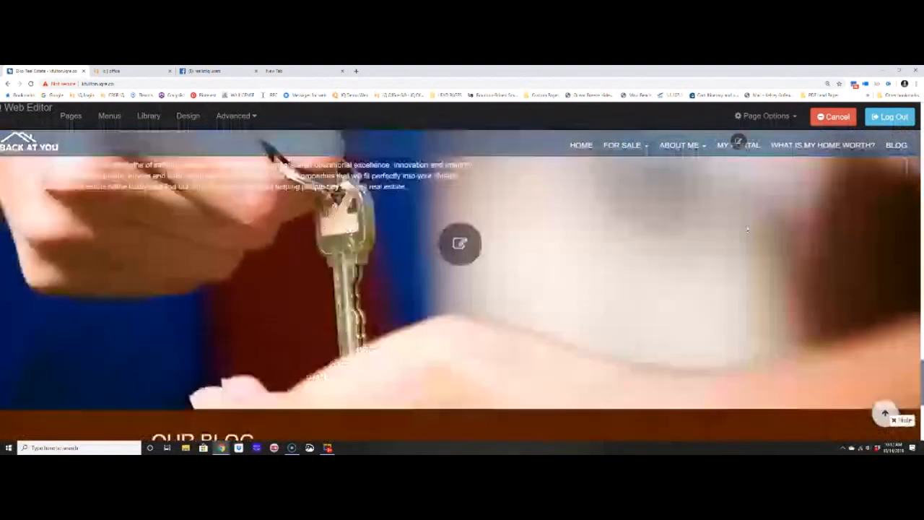
pyautogui.scroll(10, 747, 230)
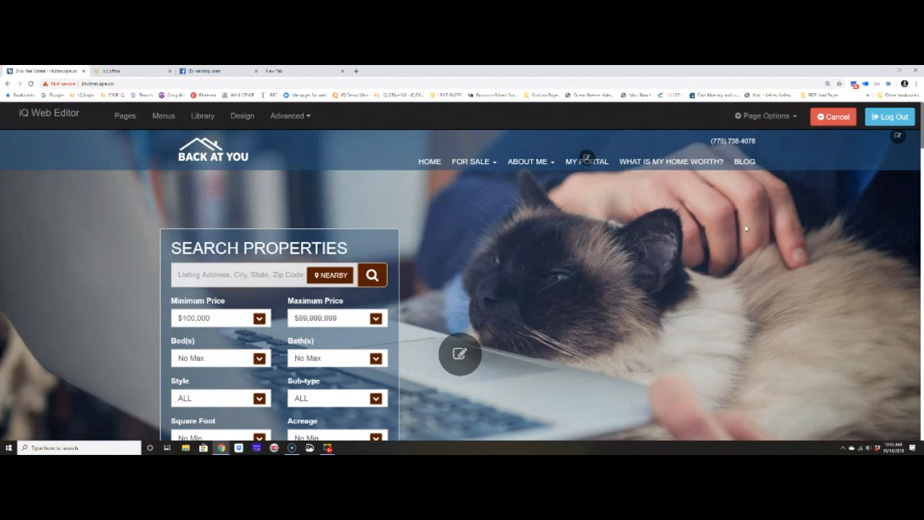
# Step: Show the realistiq users Facebook group, and find the Realistiq Support channel on YouTube by searching for realistiq support
pyautogui.click(205, 70)
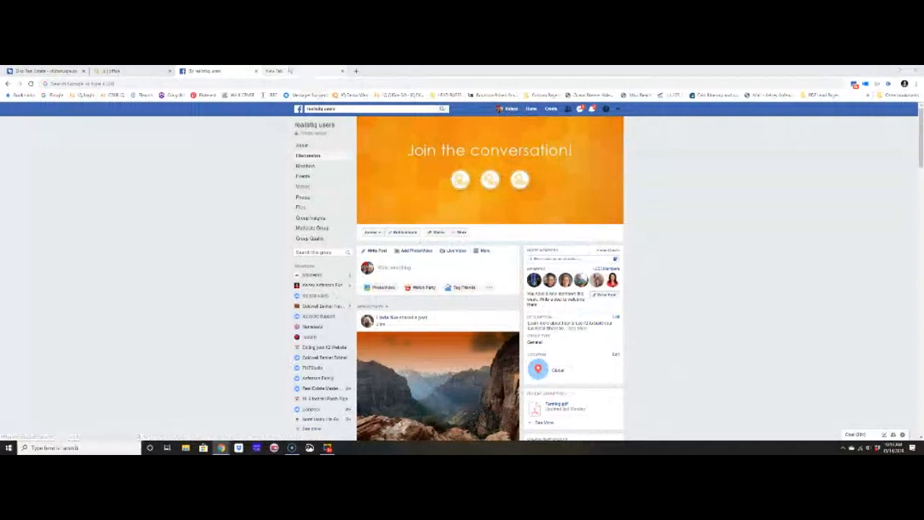
pyautogui.click(290, 71)
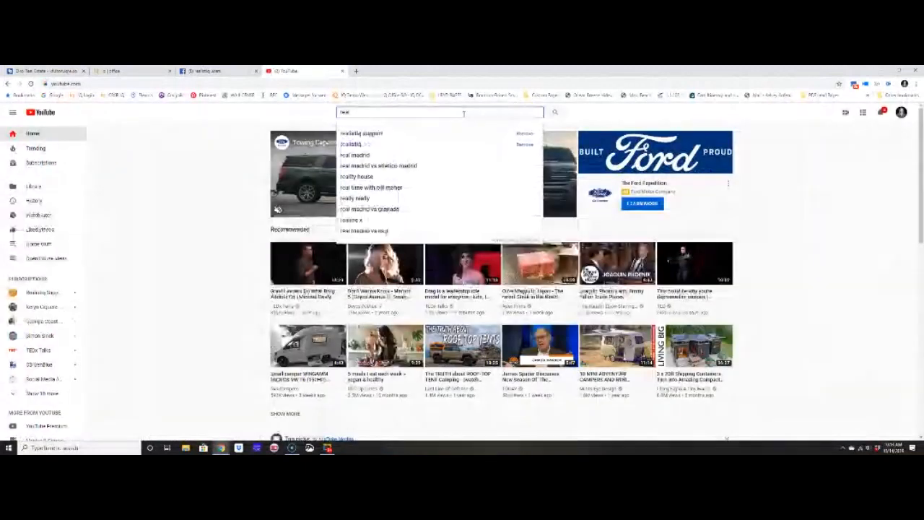
pyautogui.click(410, 136)
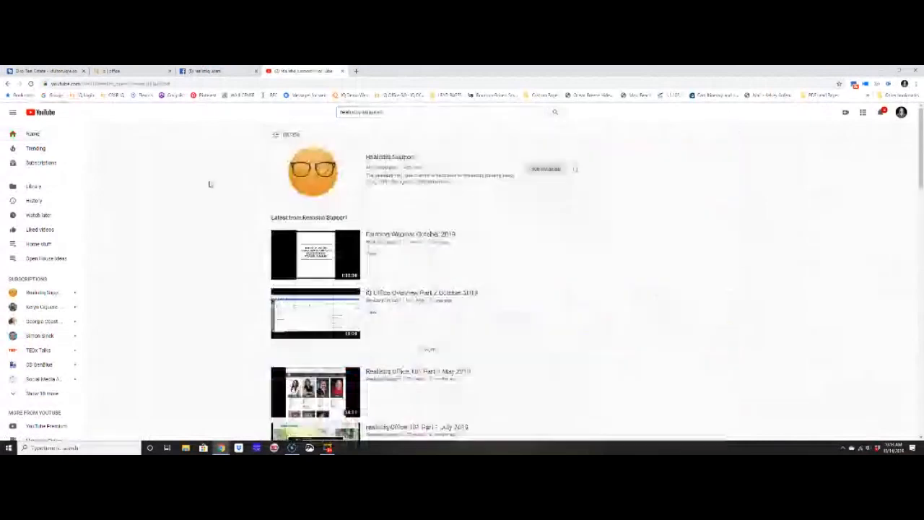
pyautogui.click(413, 157)
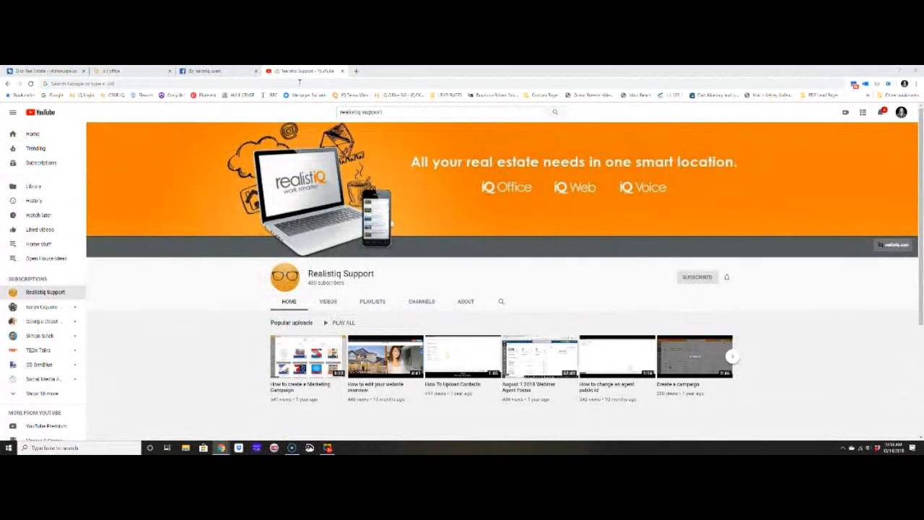
# Step: Open the realistiQ training page on Zoho ShowTime in a new browser tab and look through its upcoming sessions
pyautogui.click(356, 71)
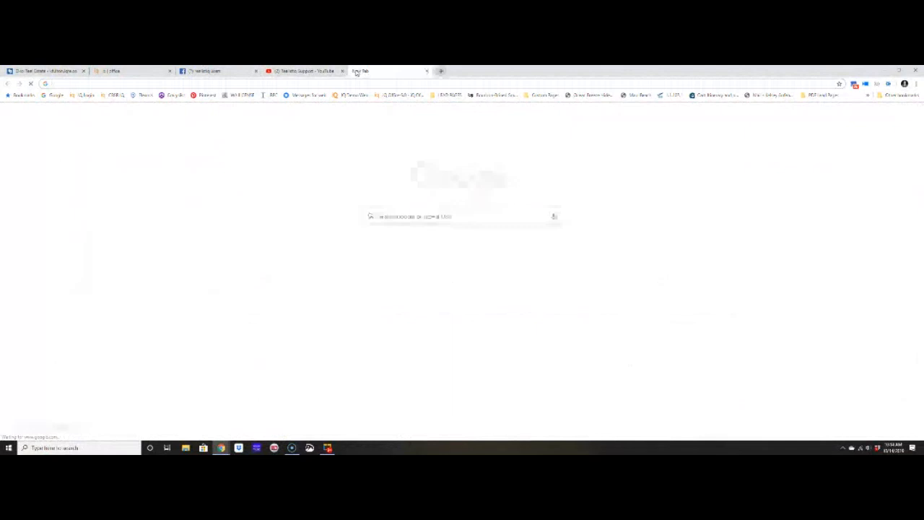
pyautogui.click(146, 95)
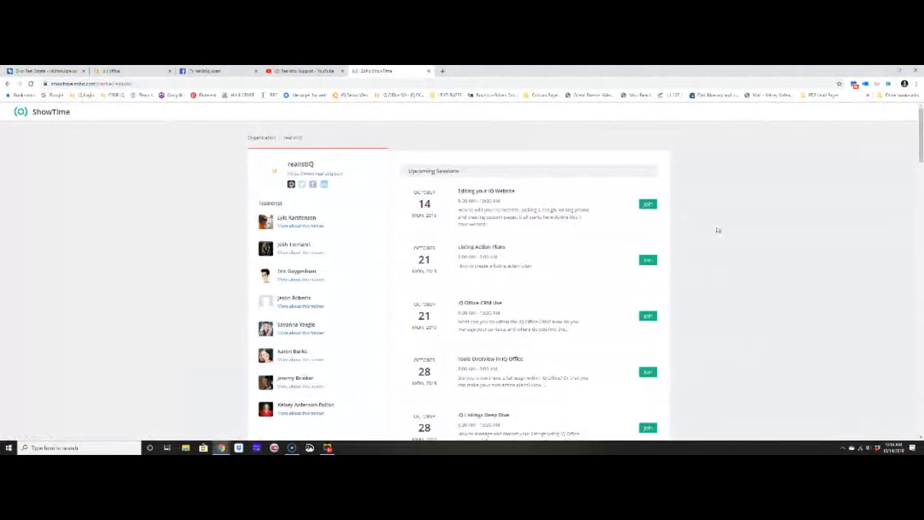
pyautogui.click(401, 84)
pyautogui.press('BackSpace')
pyautogui.scroll(-7, 484, 161)
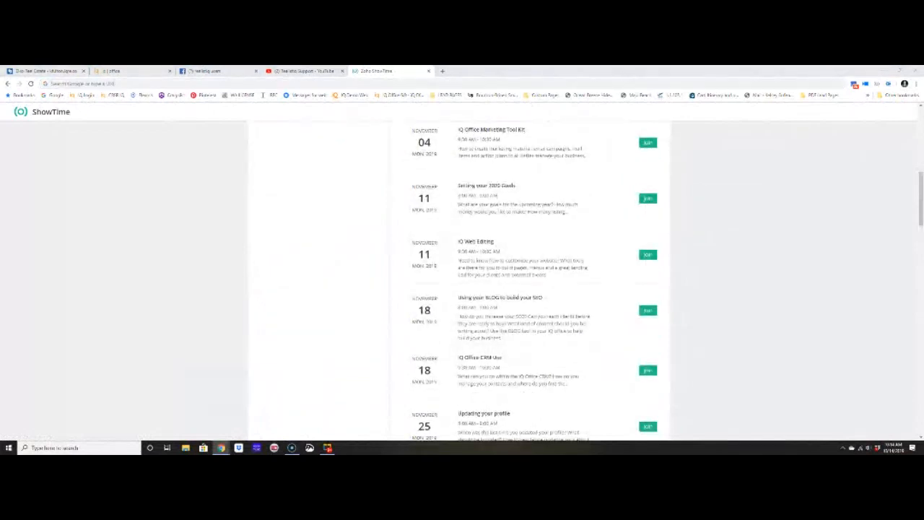
pyautogui.scroll(10, 744, 321)
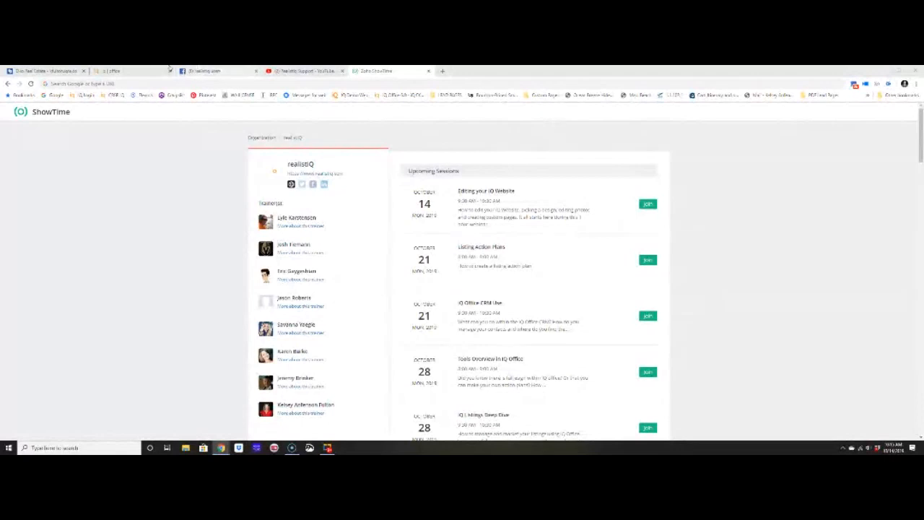
# Step: Return to the website editor and apply Design 14 to the site
pyautogui.click(43, 71)
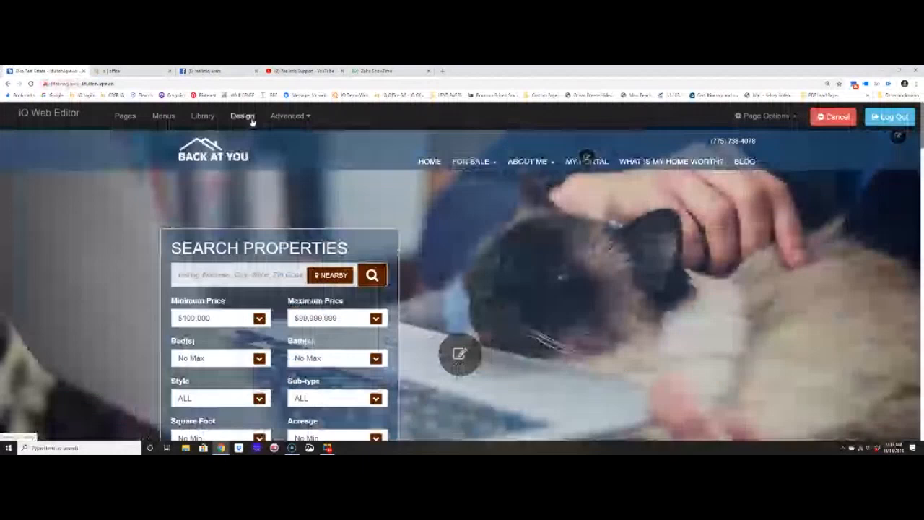
pyautogui.click(245, 117)
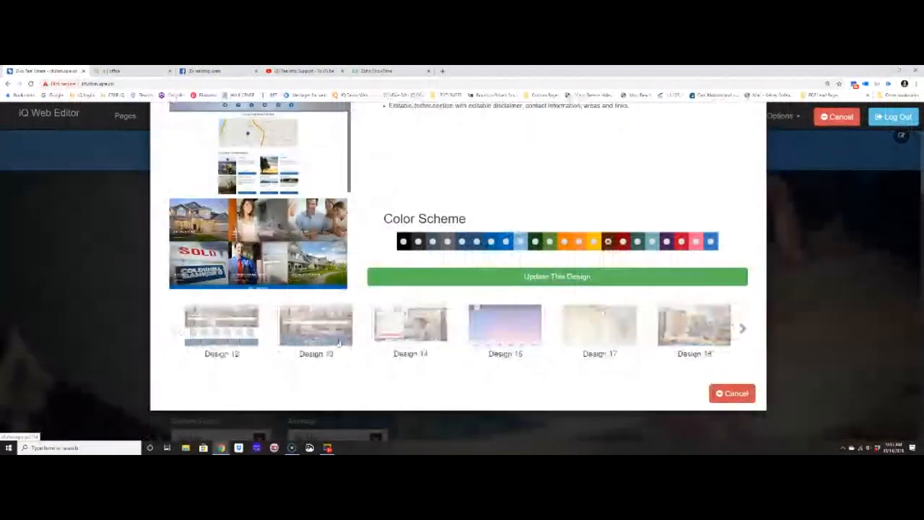
pyautogui.click(436, 333)
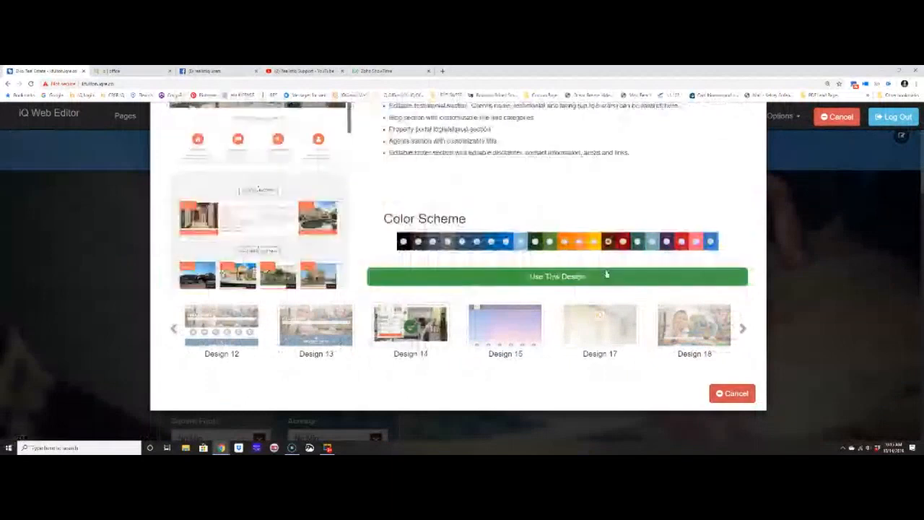
pyautogui.click(588, 278)
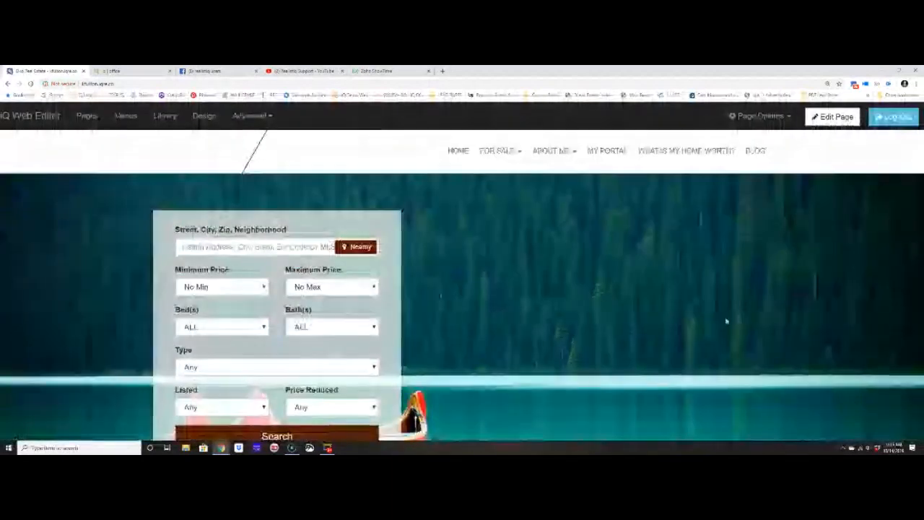
# Step: Open the redesigned homepage for editing, and examine its header images, property search form and Best Real Estate Deals section
pyautogui.scroll(-2, 686, 316)
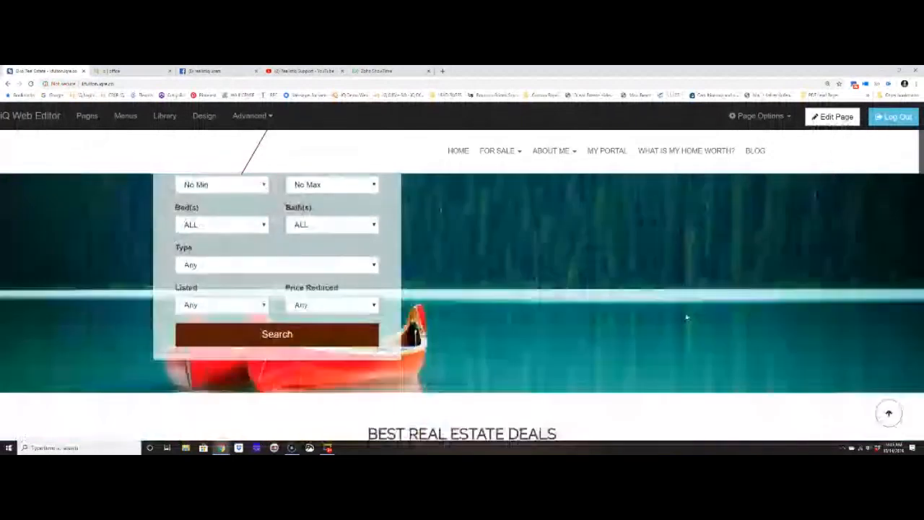
pyautogui.scroll(-2, 686, 316)
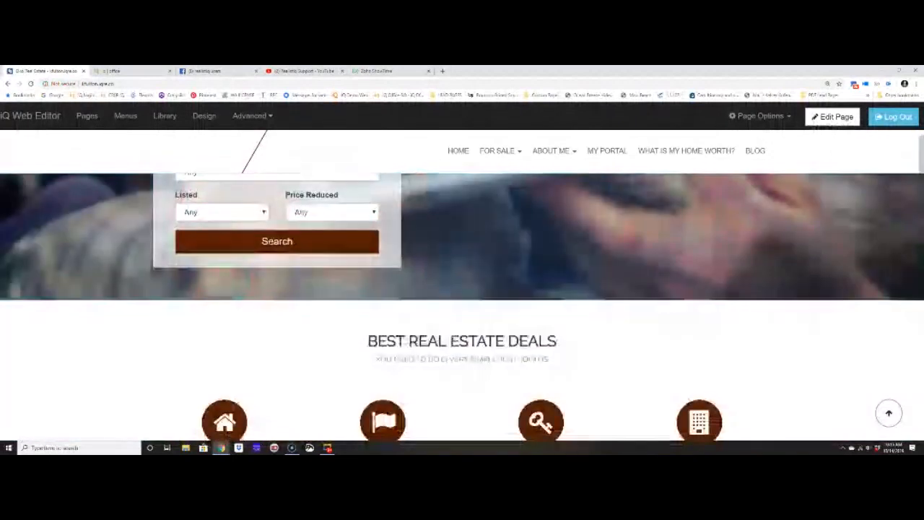
pyautogui.click(832, 116)
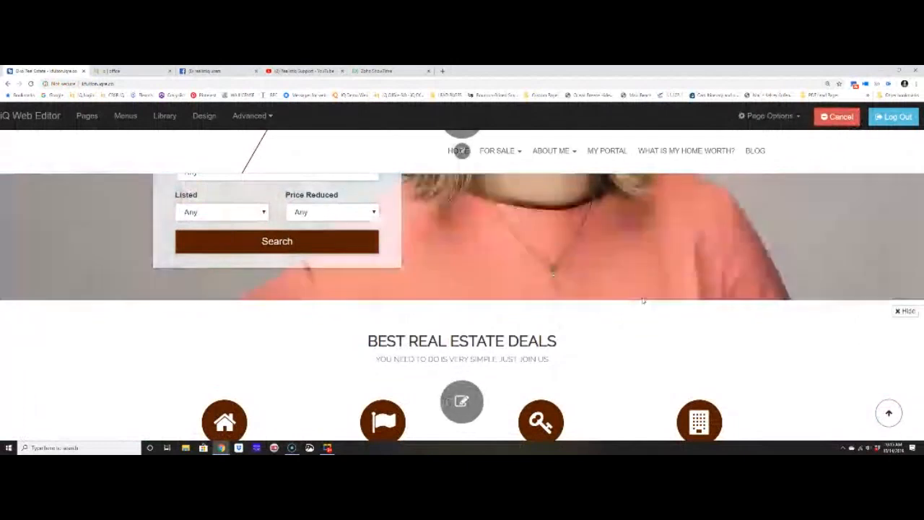
pyautogui.scroll(3, 643, 300)
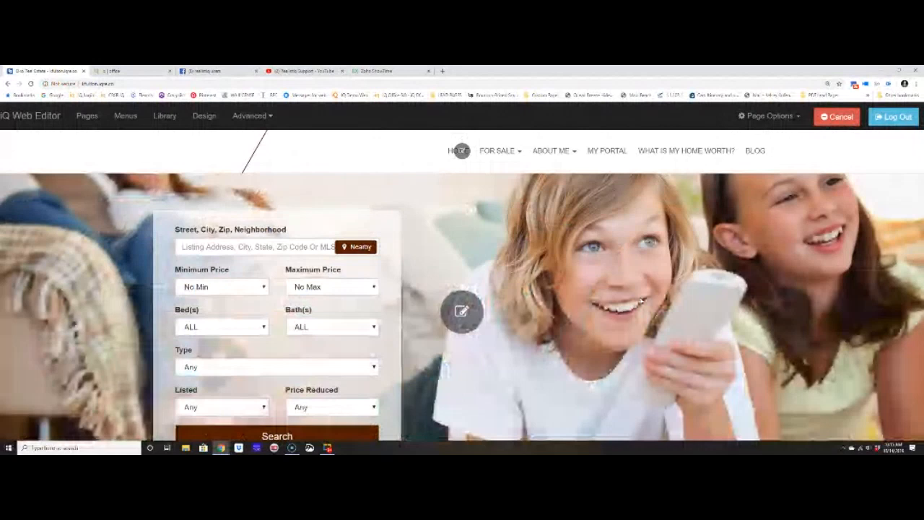
pyautogui.scroll(-2, 459, 150)
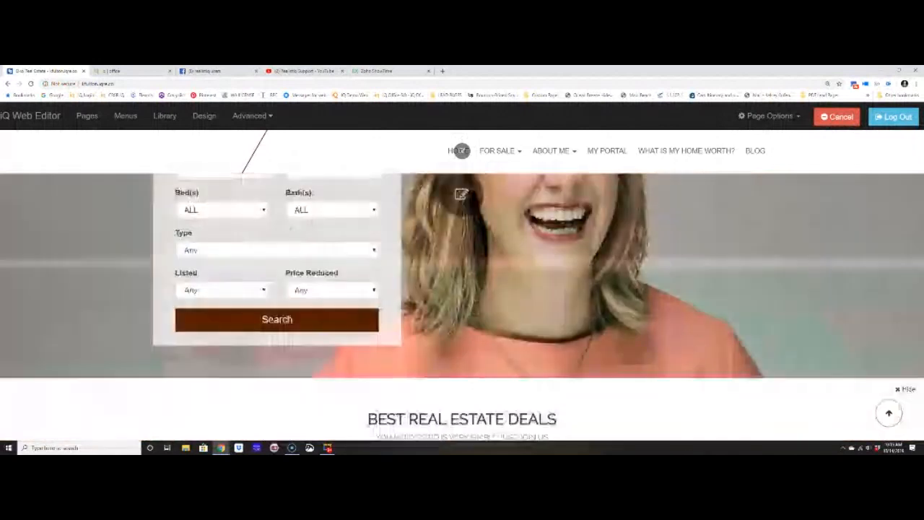
pyautogui.moveTo(377, 419); pyautogui.dragTo(548, 419)
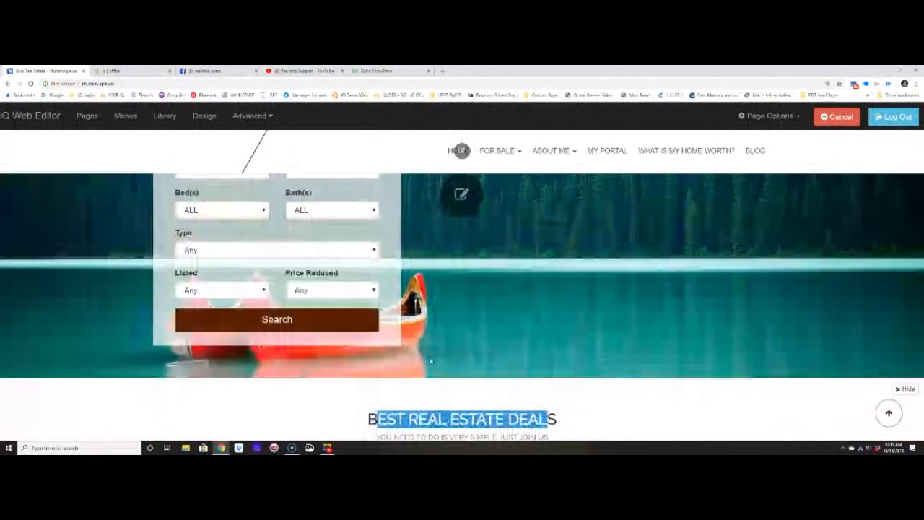
pyautogui.scroll(2, 430, 362)
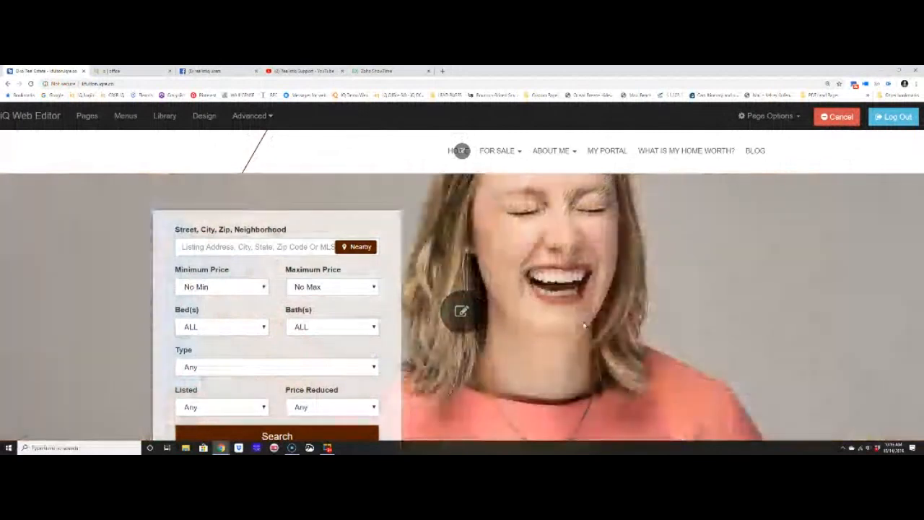
pyautogui.scroll(-5, 584, 325)
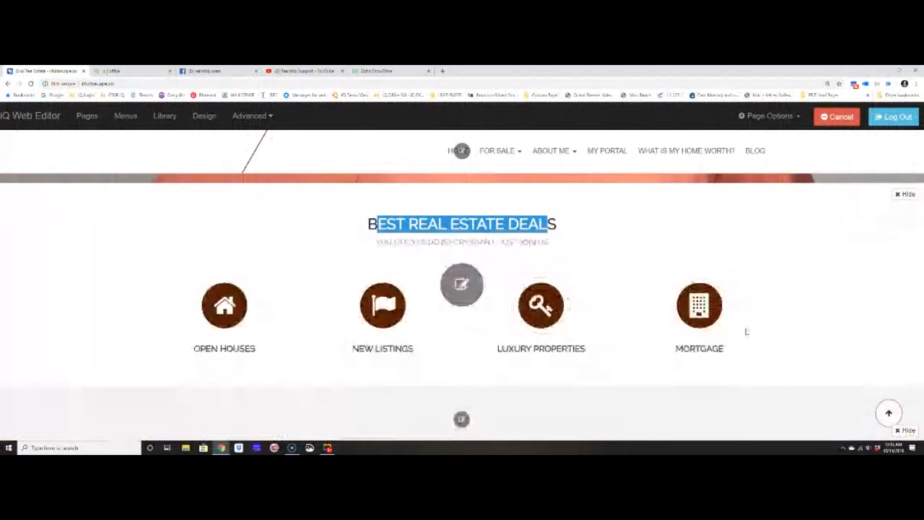
pyautogui.scroll(5, 747, 331)
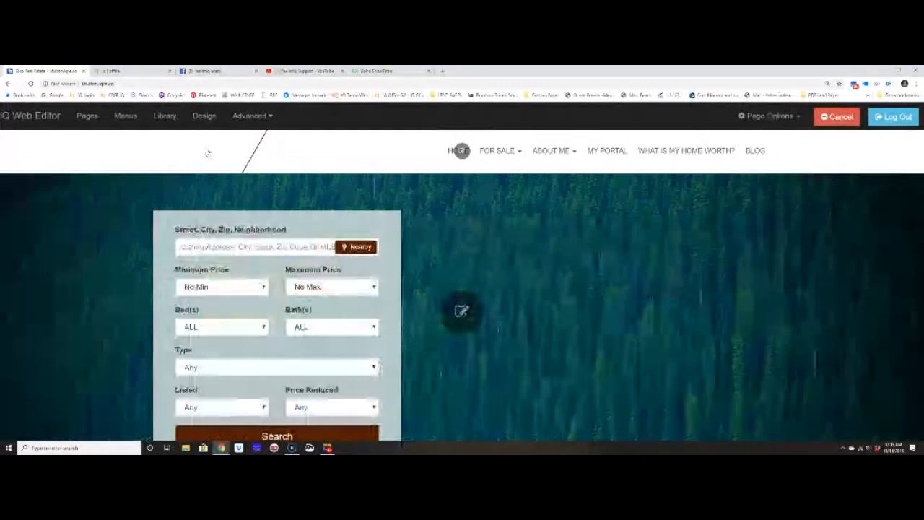